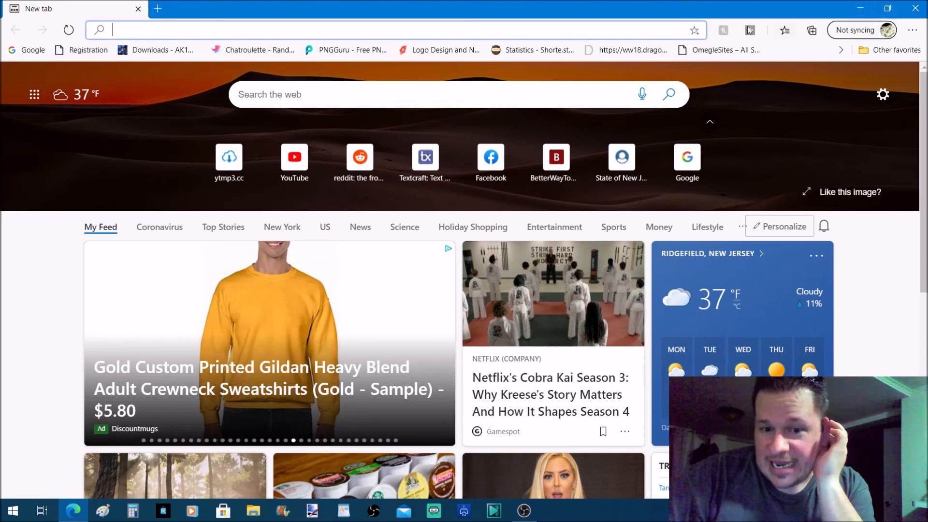
Search Google for "windows movie maker download" and open the Windows Movie Maker 2021 page from videowinsoft.com
click(28, 50)
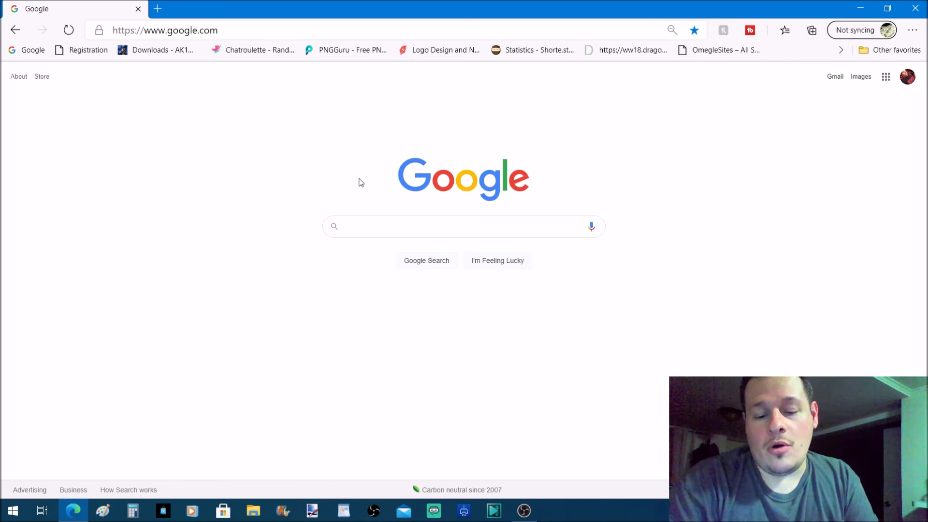
text(WI)
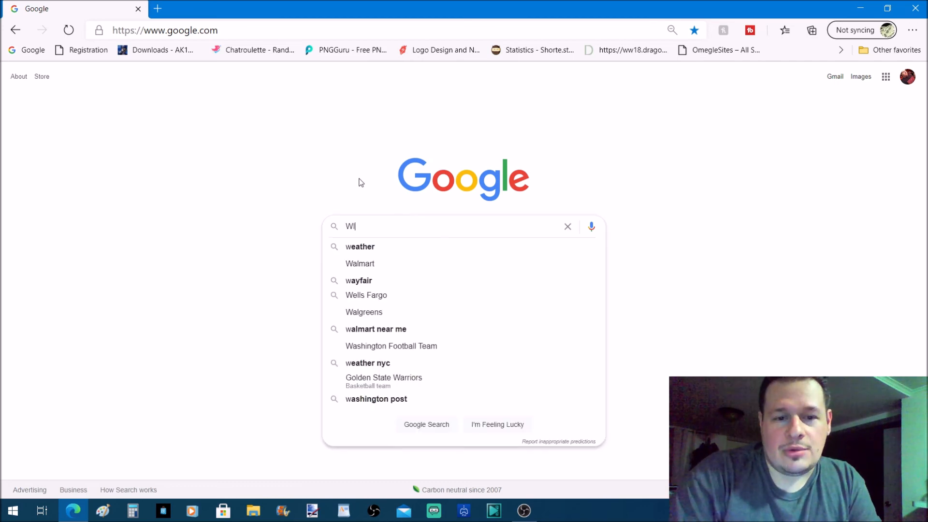
text(N)
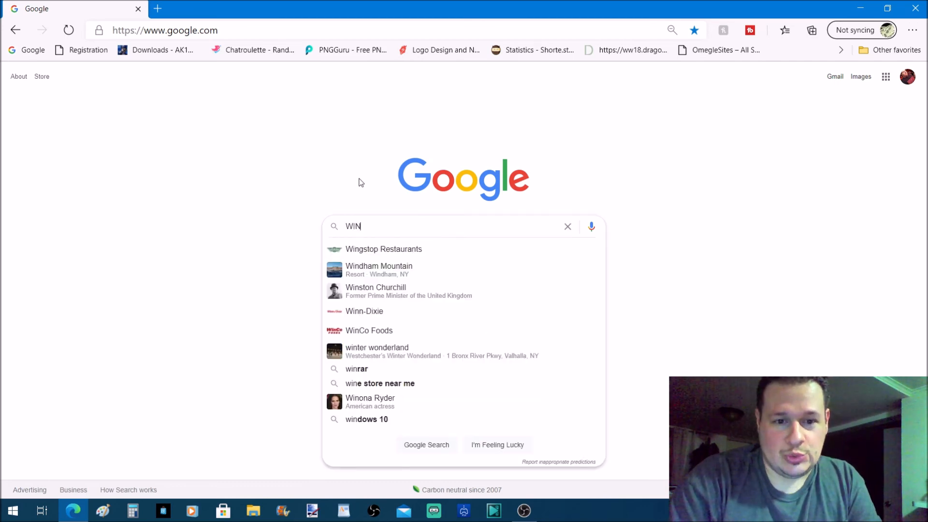
text(DOWSS)
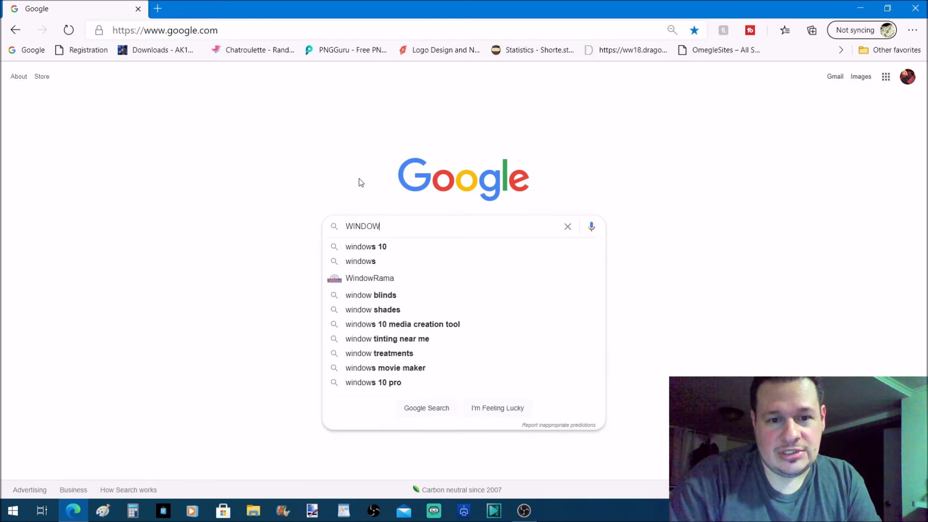
key(BackSpace)
key(BackSpace)
text(S)
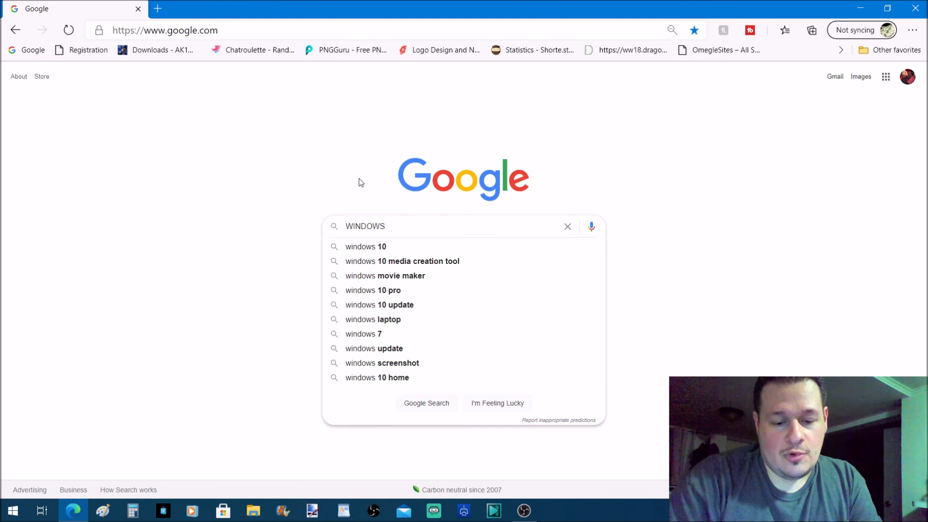
text( MOVIE)
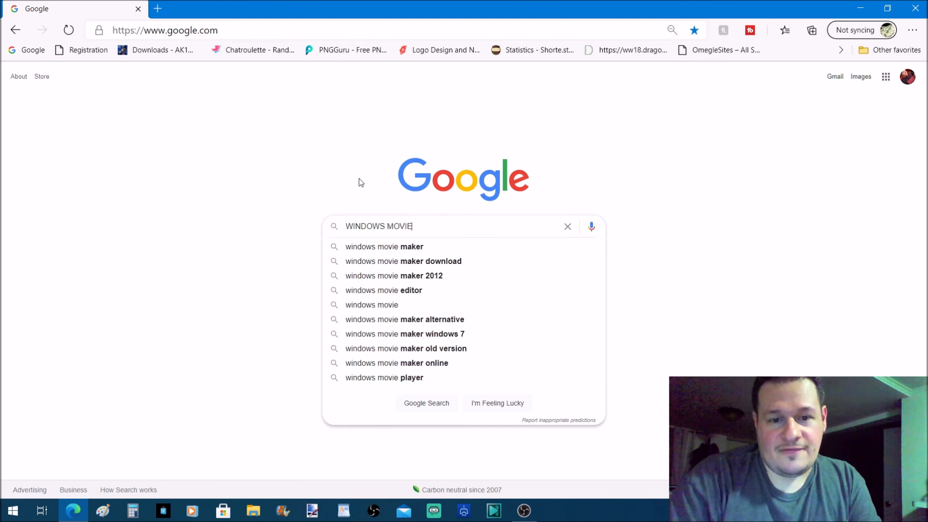
key(Down)
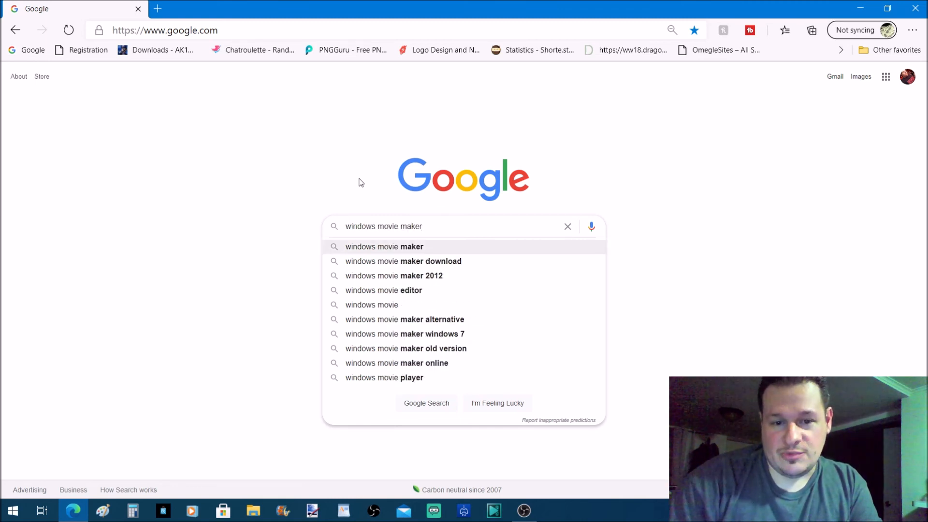
key(Down)
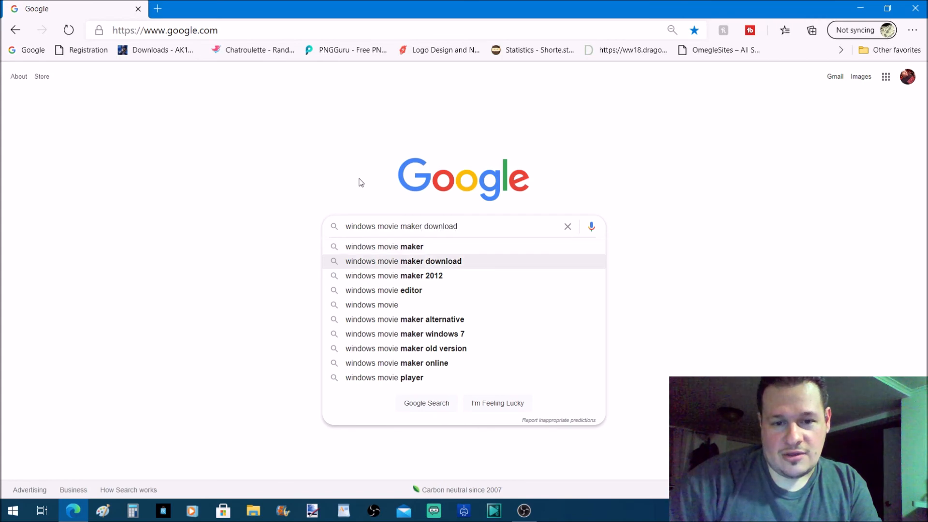
key(Return)
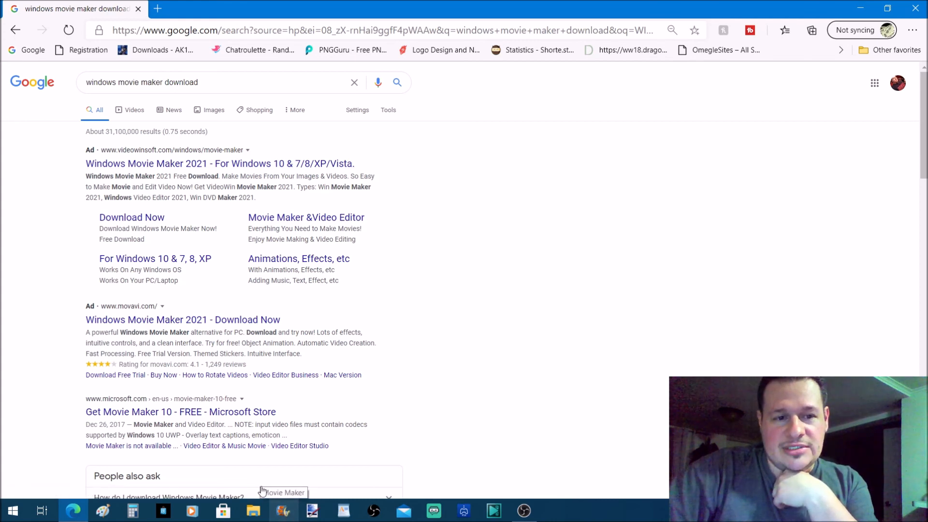
click(250, 169)
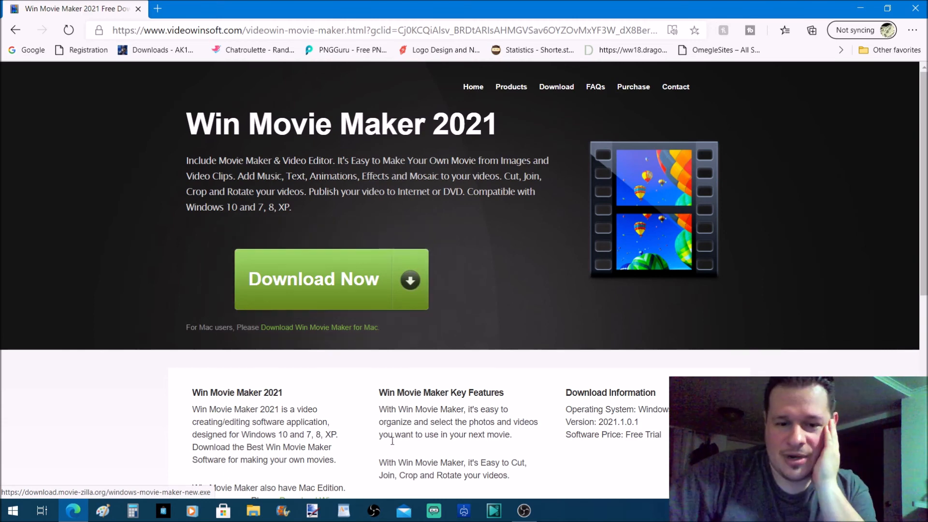
Switch to Movie Maker and add the video 2020 INTRO 002 from the YOUTUBE PROPS folder on the Desktop
click(289, 511)
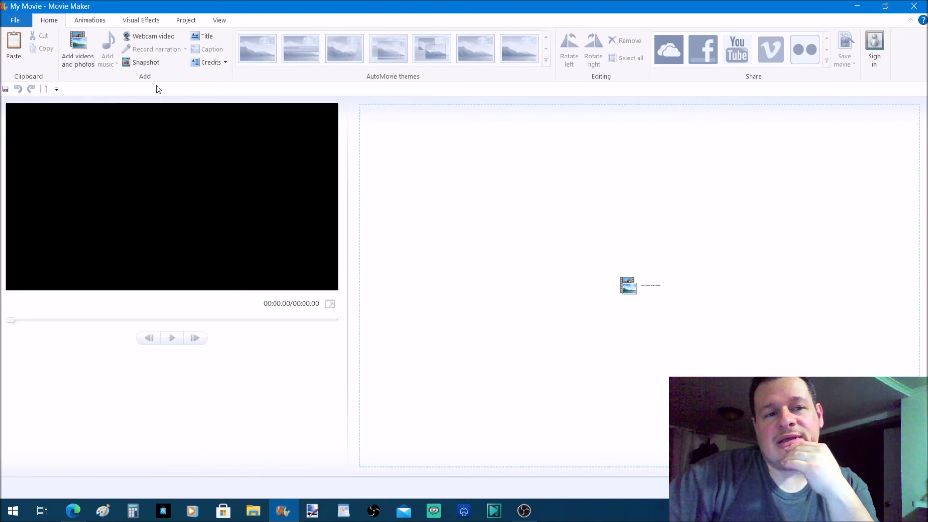
click(76, 57)
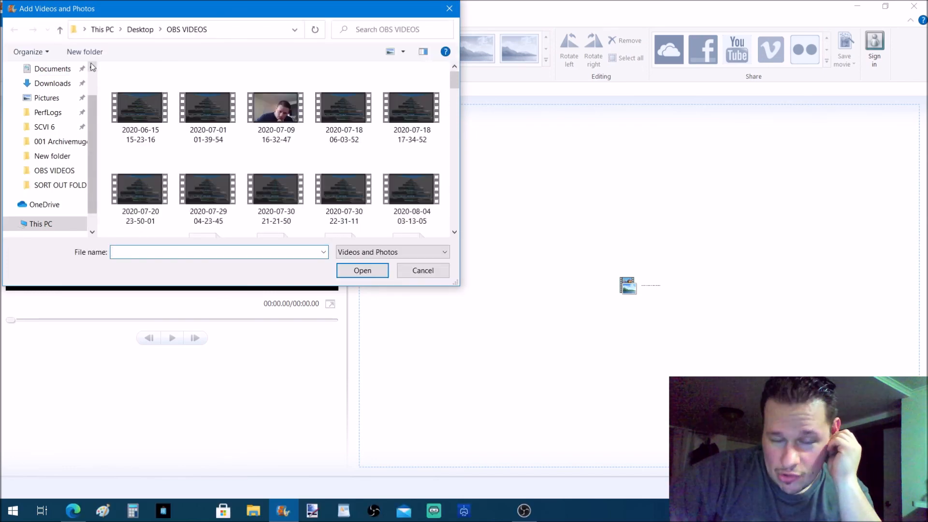
scroll(49, 106, up, 3)
click(54, 93)
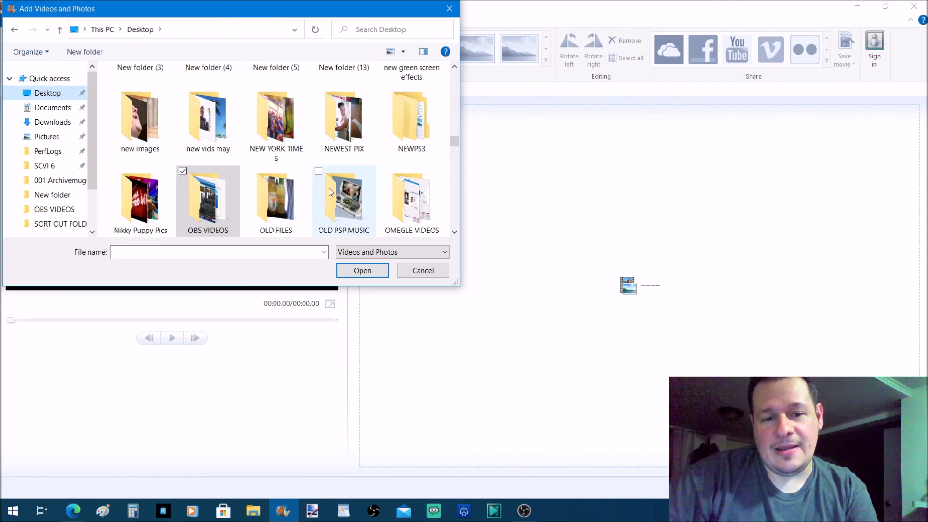
click(284, 200)
key(y)
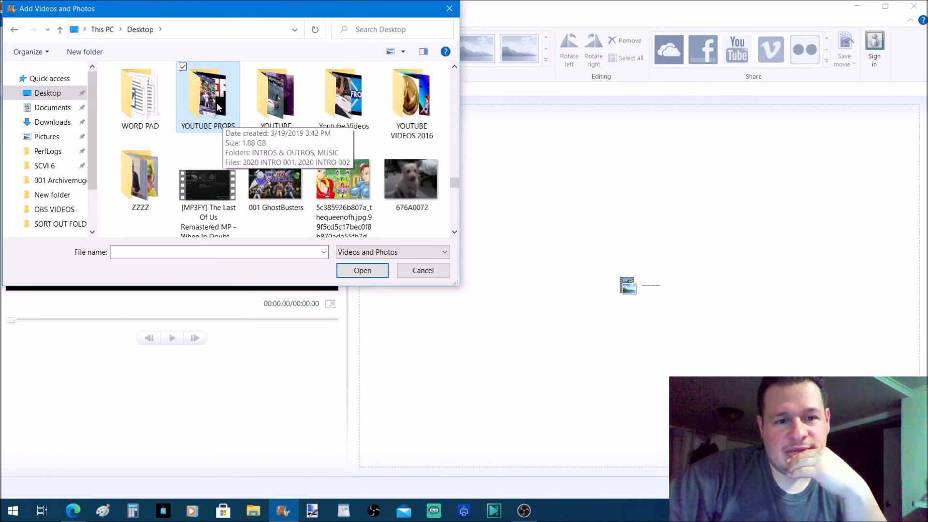
double_click(218, 107)
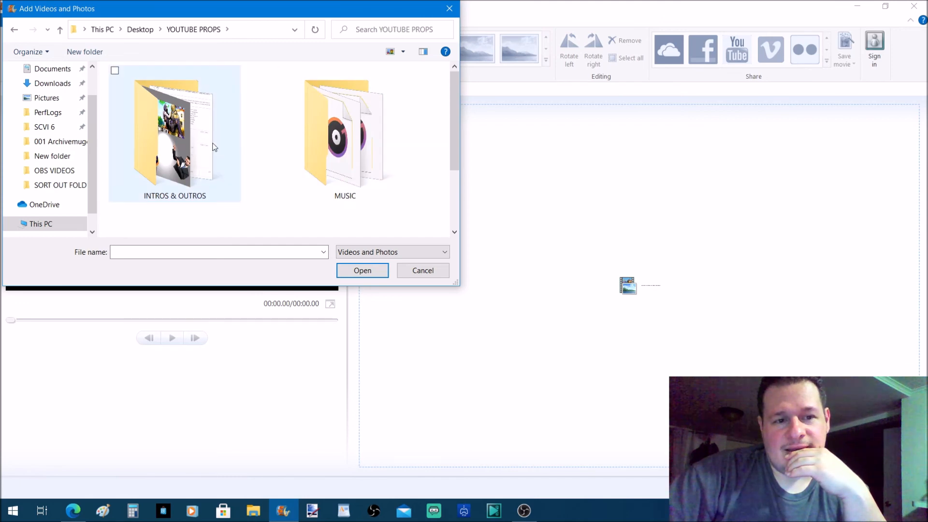
scroll(348, 145, down, 2)
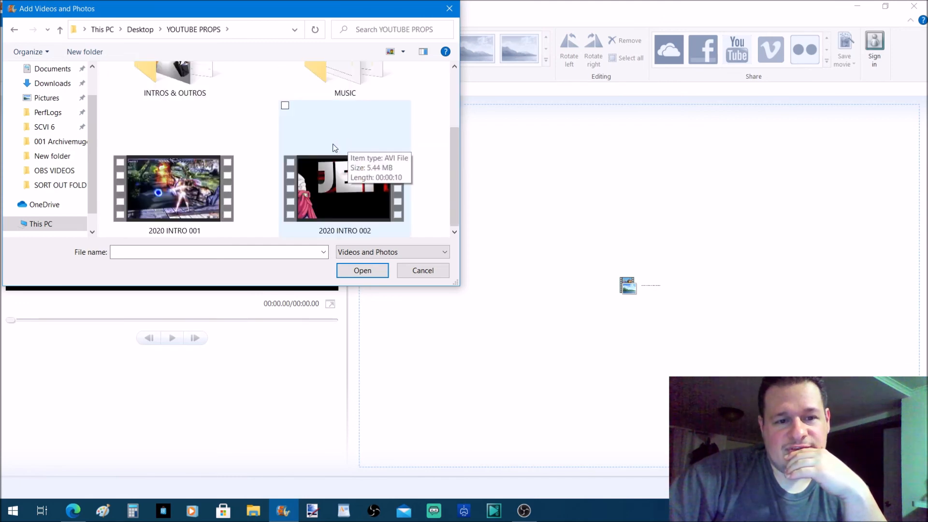
click(346, 185)
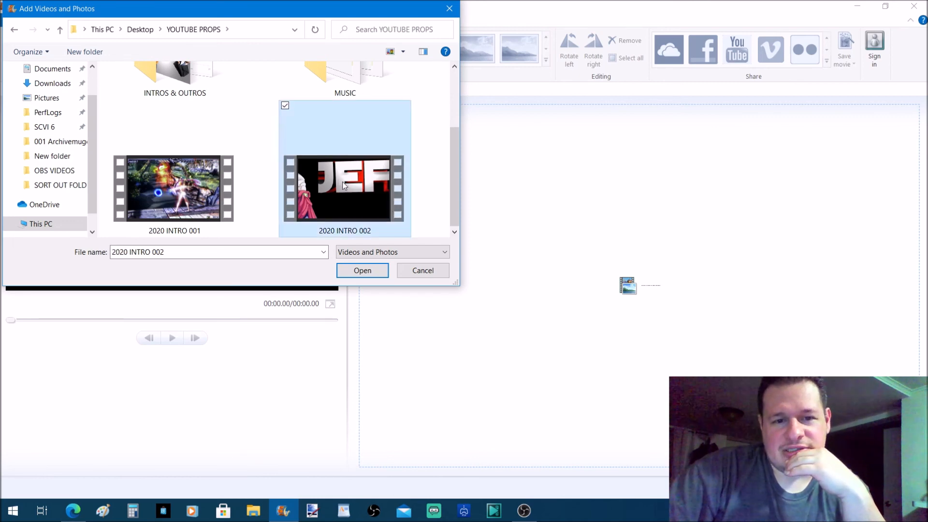
click(359, 274)
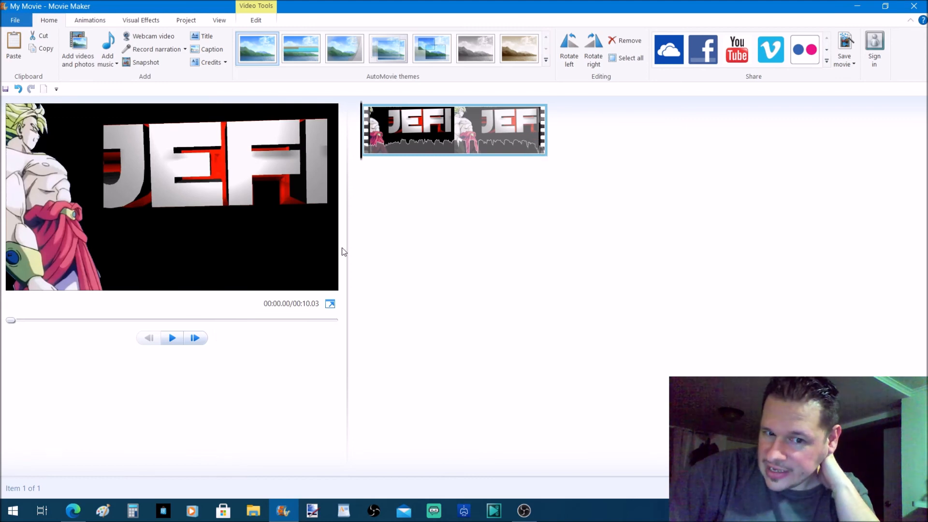
Preview the intro clip and split it at about 3.90 seconds
click(172, 339)
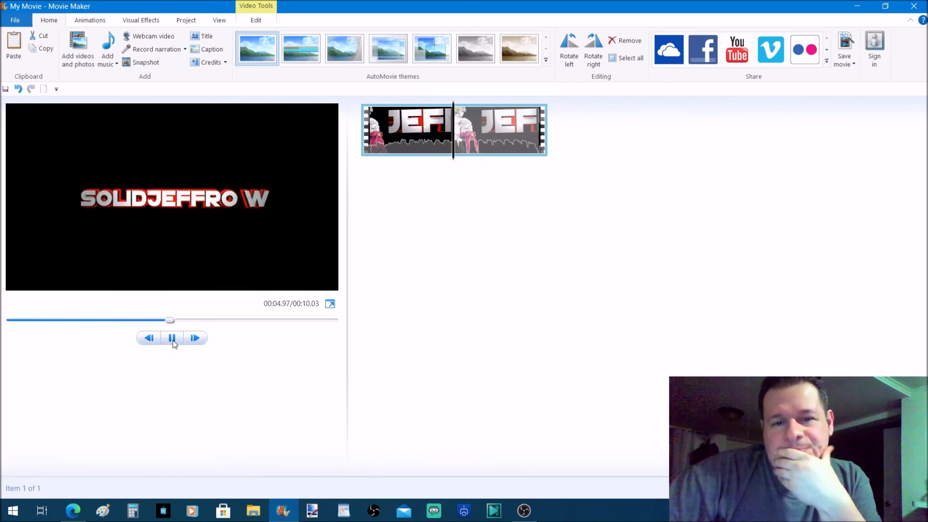
click(173, 340)
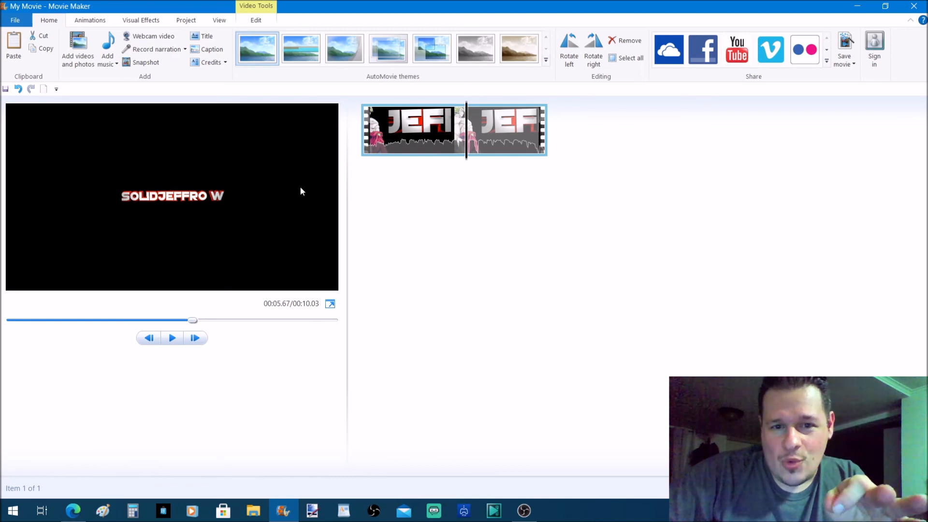
drag(465, 156, 434, 162)
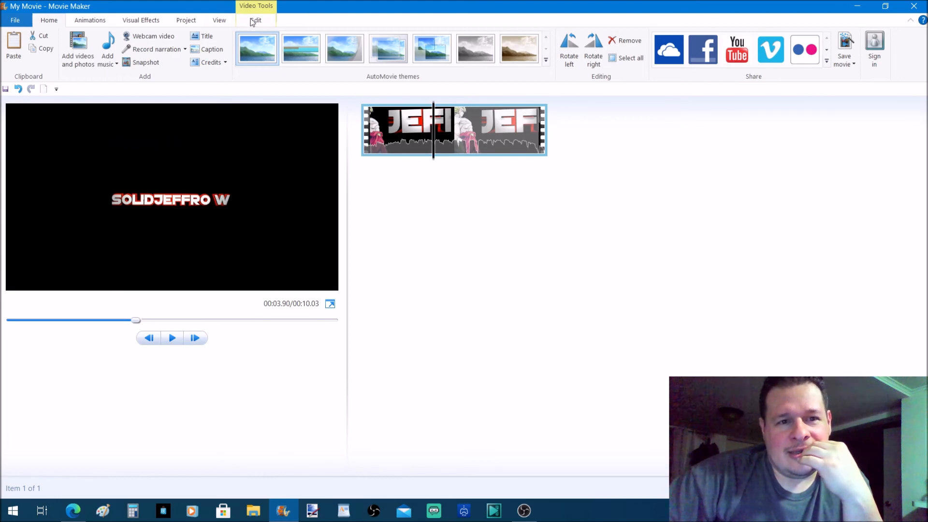
click(252, 20)
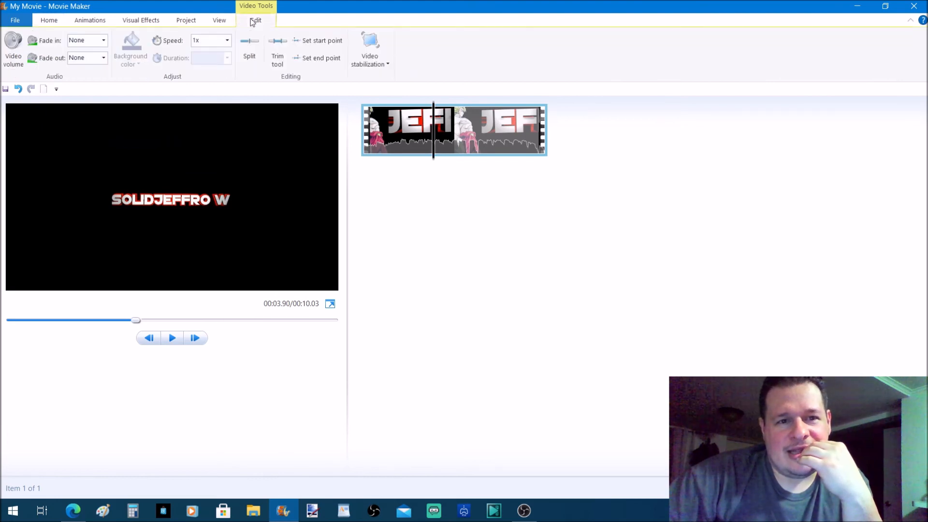
click(250, 57)
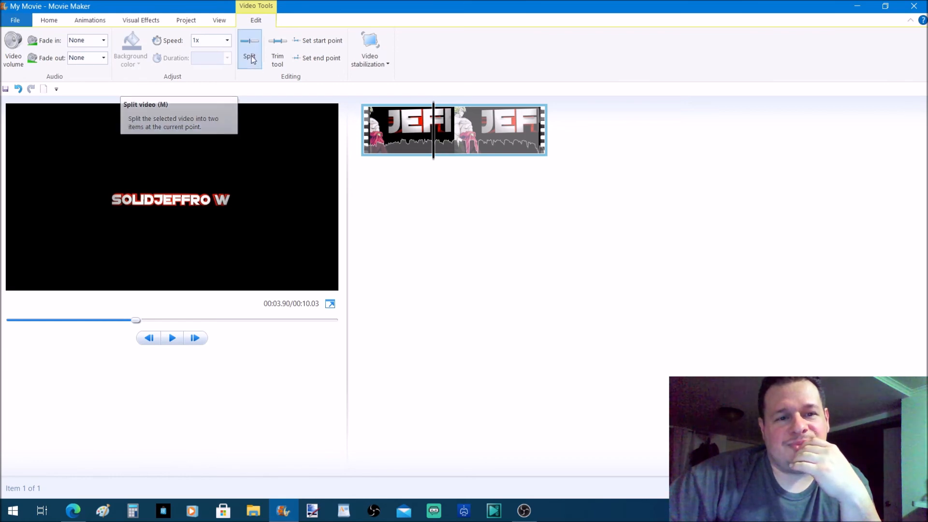
Remove the first part of the split intro from the timeline
click(402, 132)
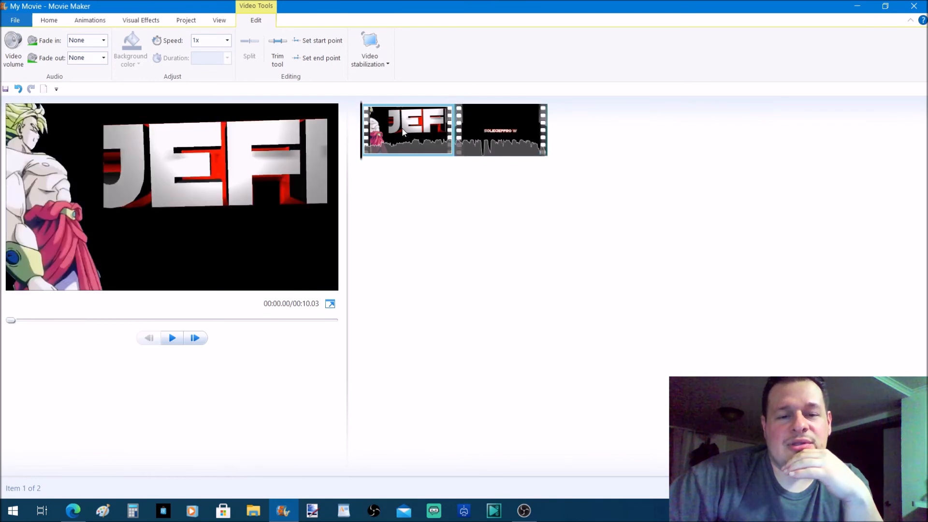
right_click(402, 128)
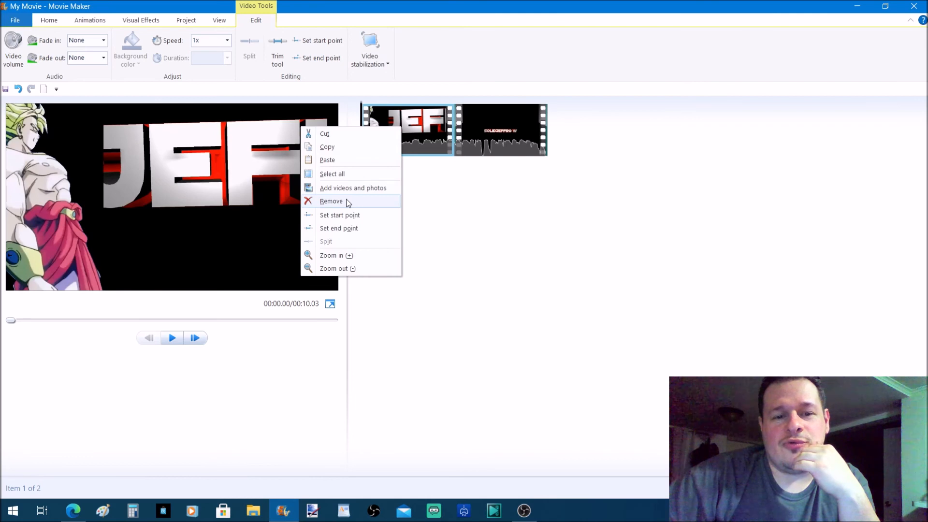
click(346, 201)
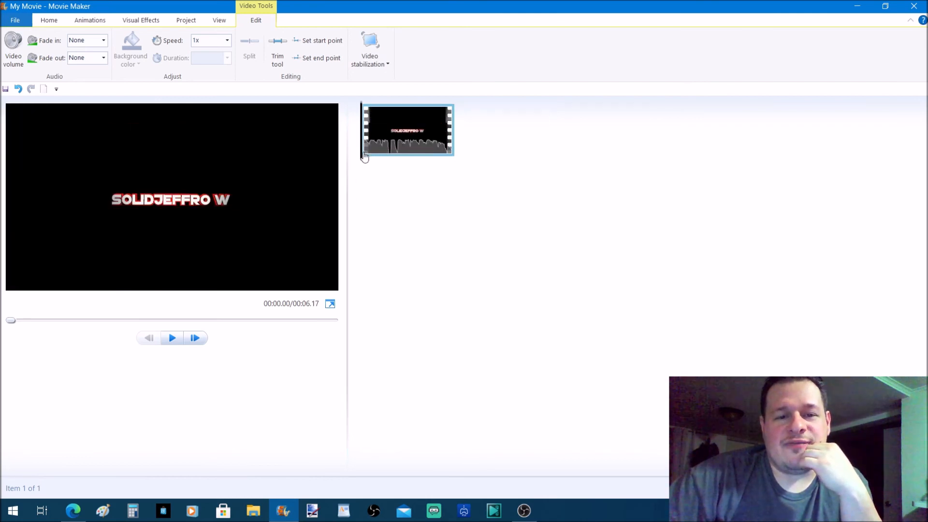
Play the remaining part of the intro to check the cut, and return to the clip's start
drag(364, 157, 458, 161)
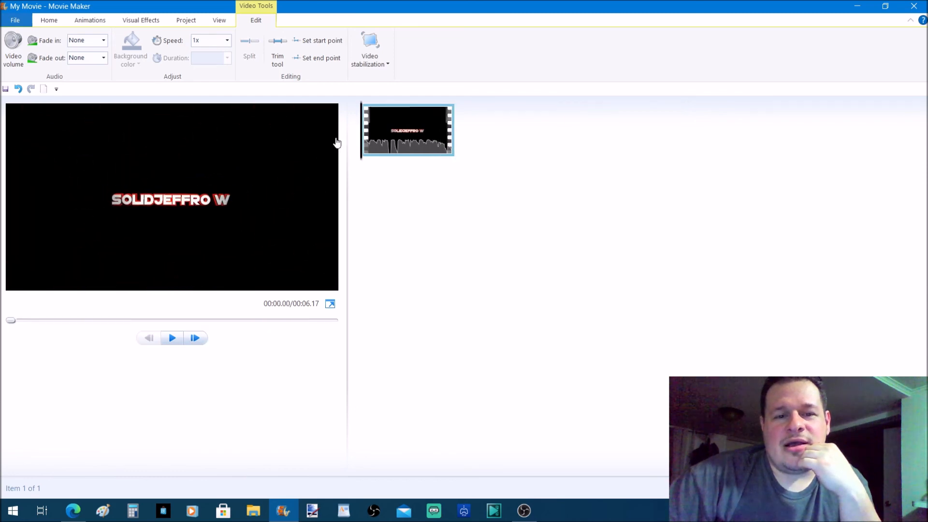
click(175, 341)
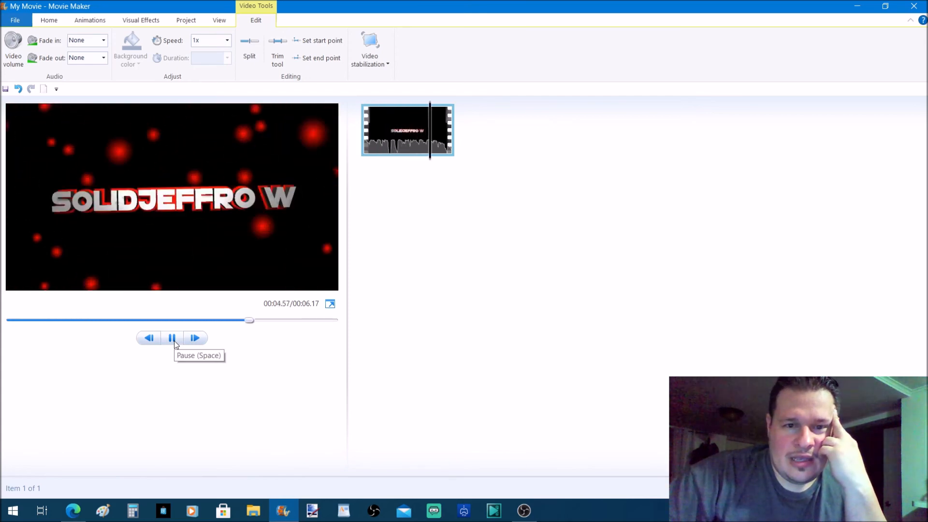
click(179, 333)
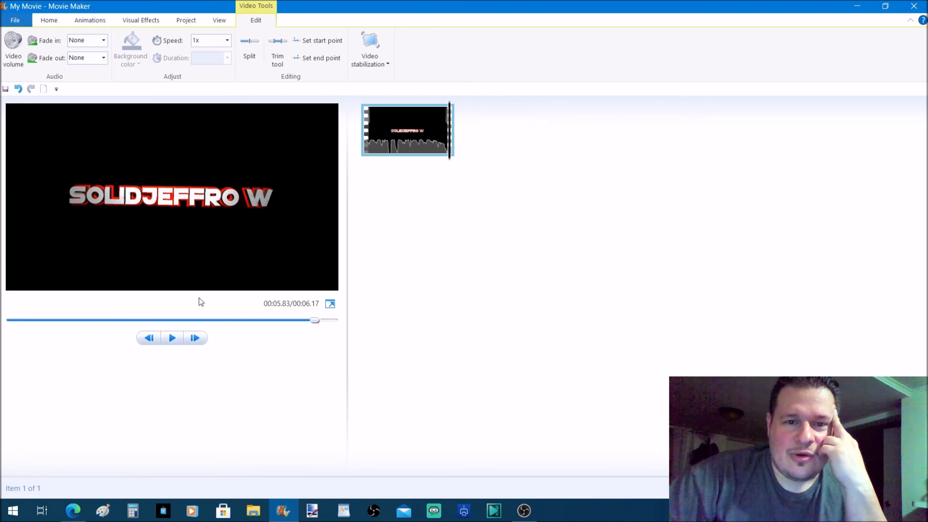
click(397, 152)
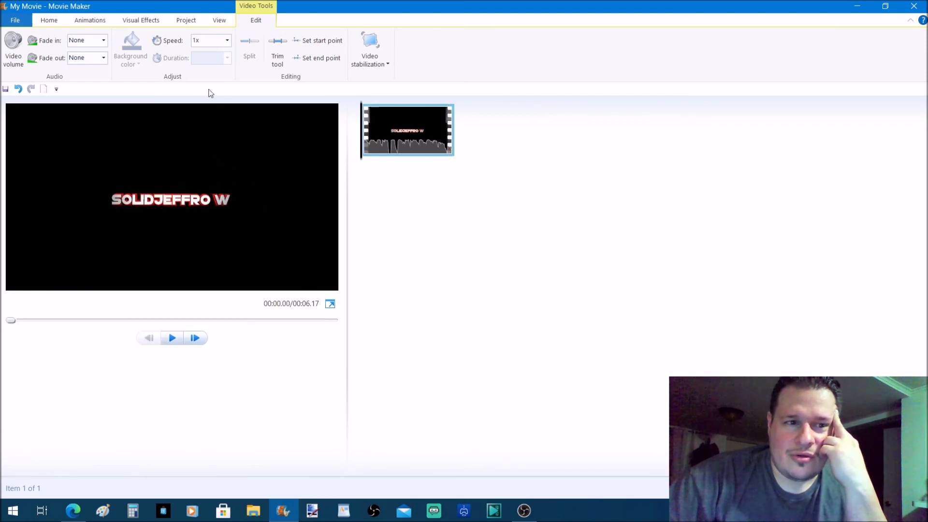
Adjust the clip's video volume and play the clip to check the sound
click(18, 58)
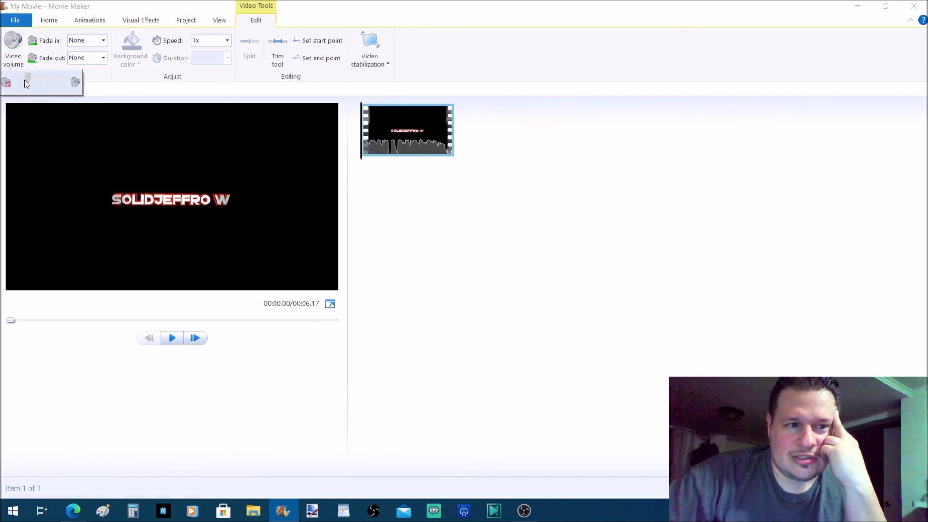
click(172, 338)
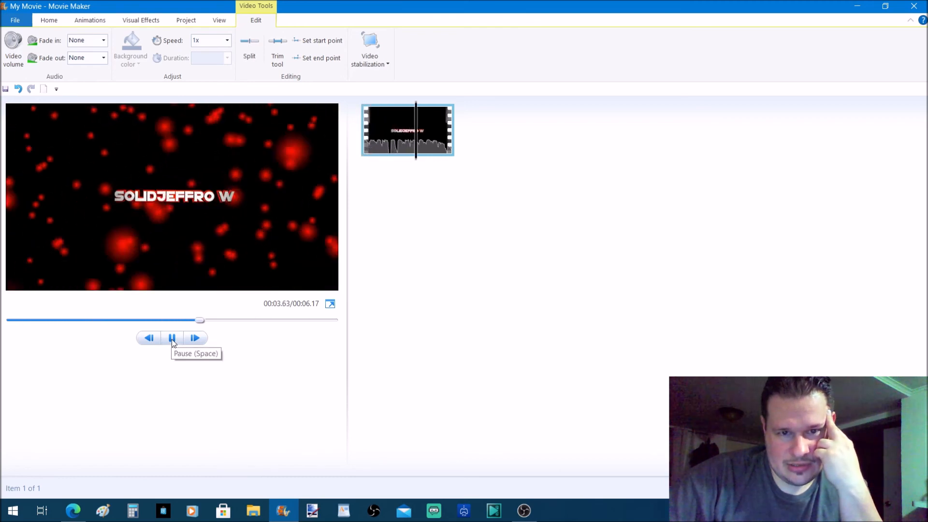
click(172, 338)
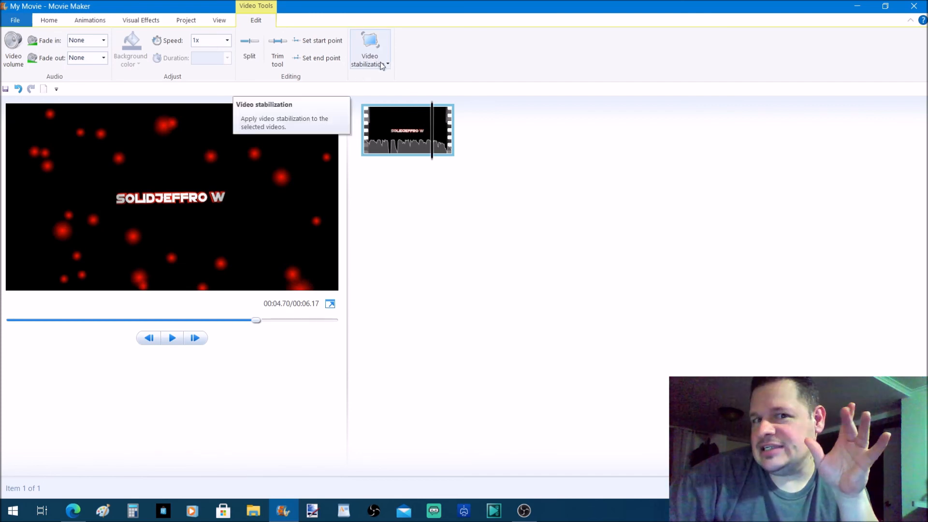
Review the video stabilization options for the clip and leave them without choosing one
click(384, 67)
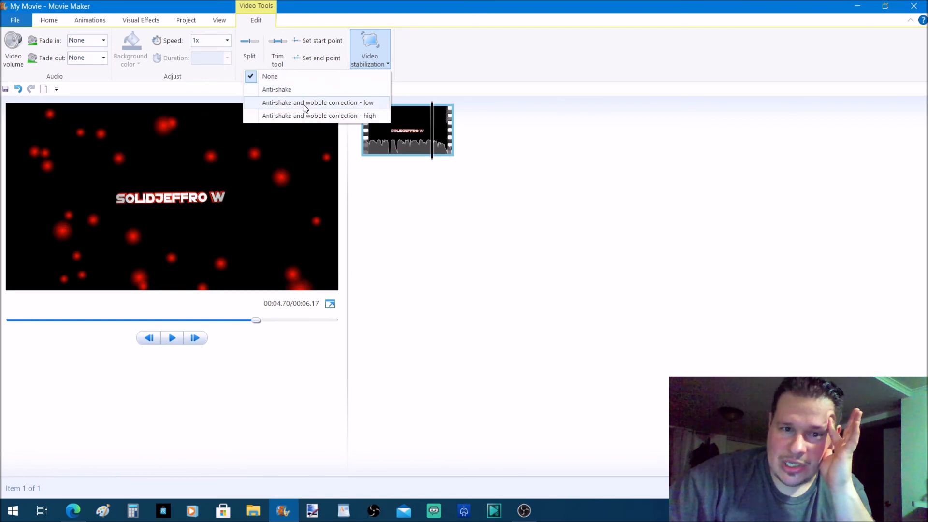
click(442, 64)
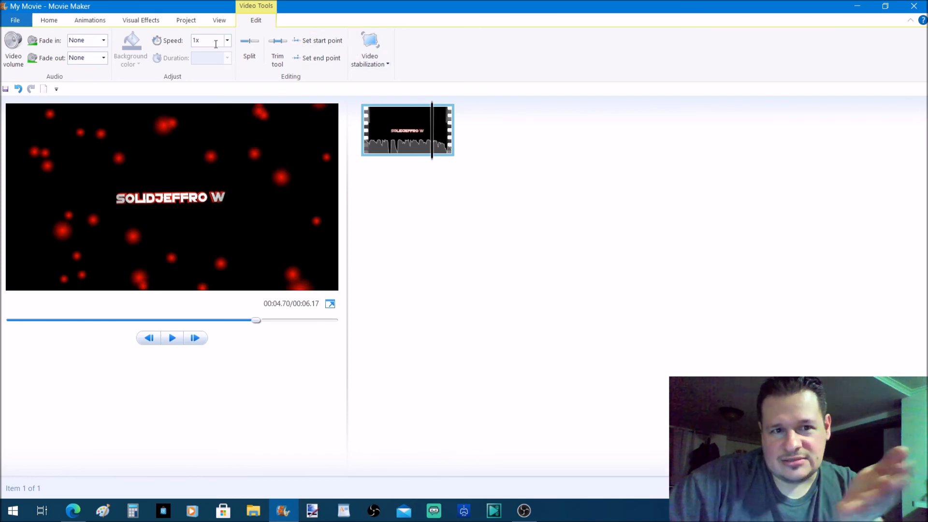
Look through the view, audio emphasis and aspect ratio options, and browse the visual effects by previewing them on the intro clip
click(220, 22)
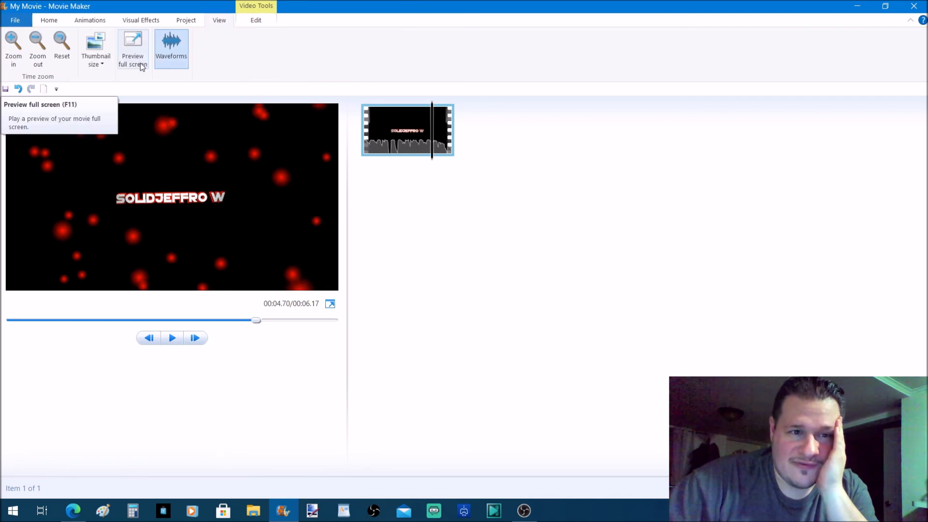
click(187, 21)
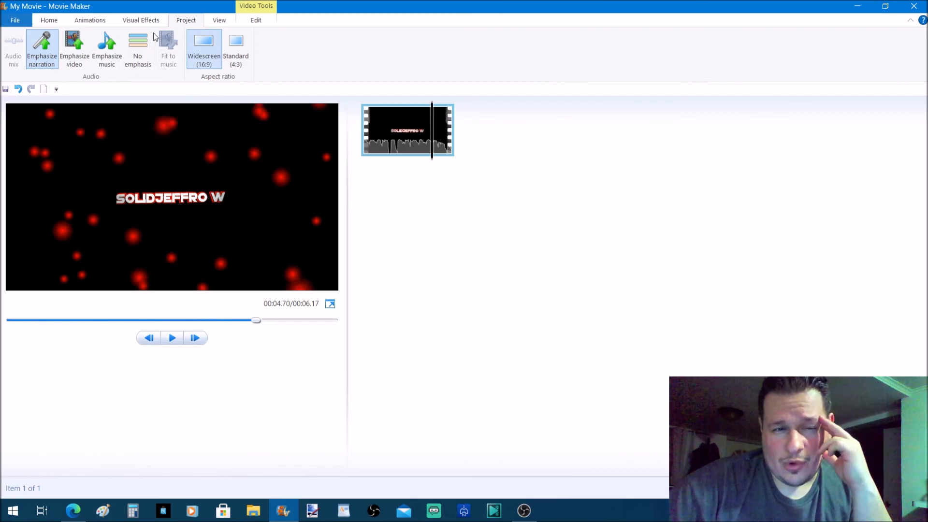
click(143, 22)
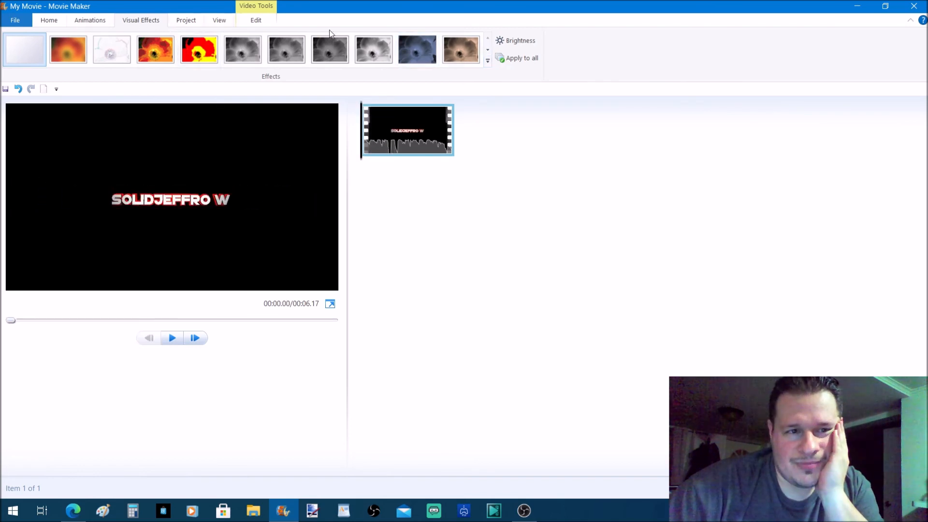
click(489, 50)
click(489, 51)
click(488, 50)
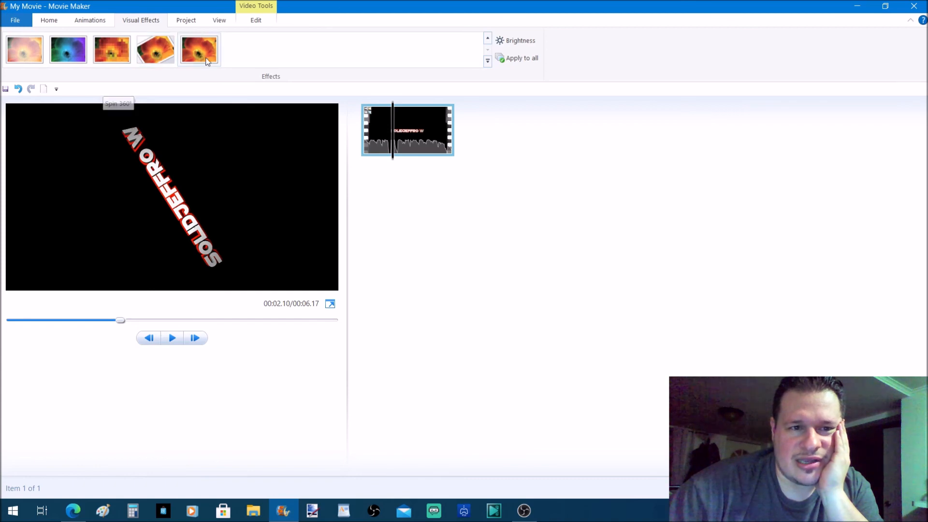
click(488, 38)
click(488, 38)
Apply the Flip transition to the intro clip and play the clip to check it
click(92, 20)
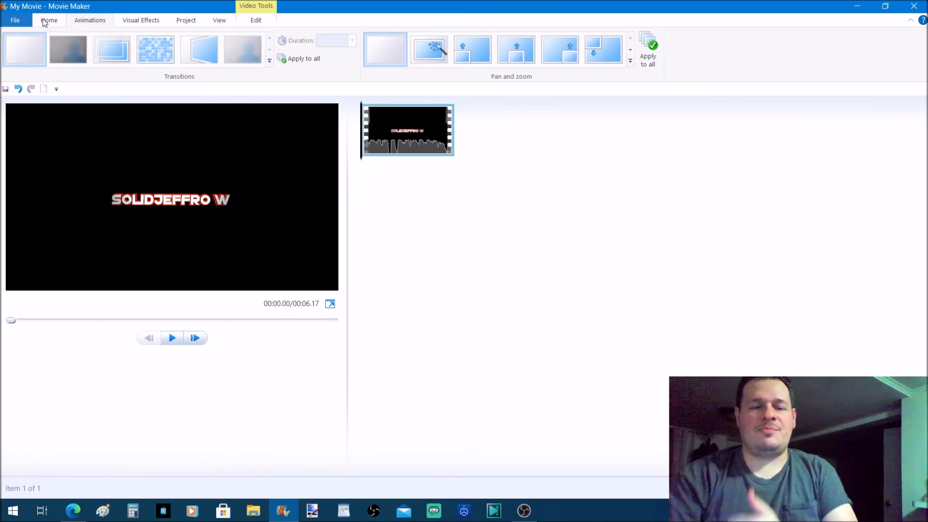
click(199, 56)
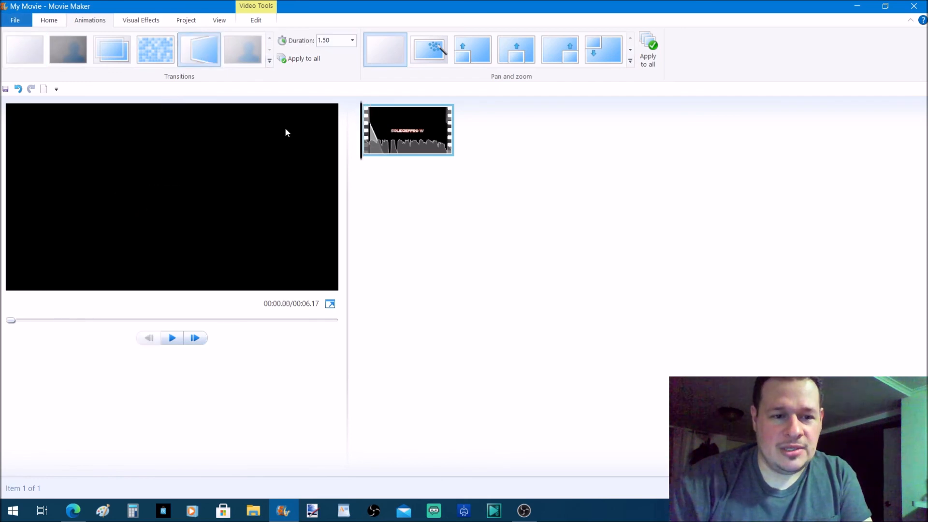
key(space)
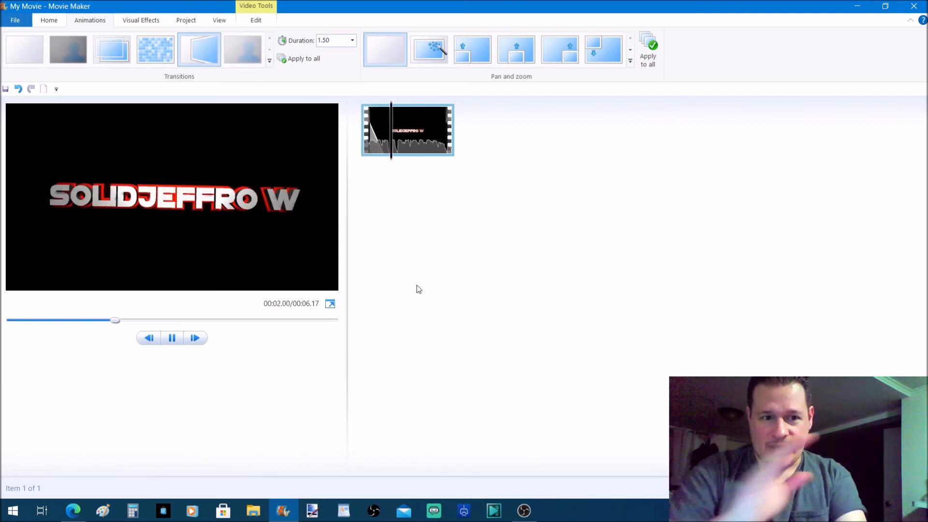
key(space)
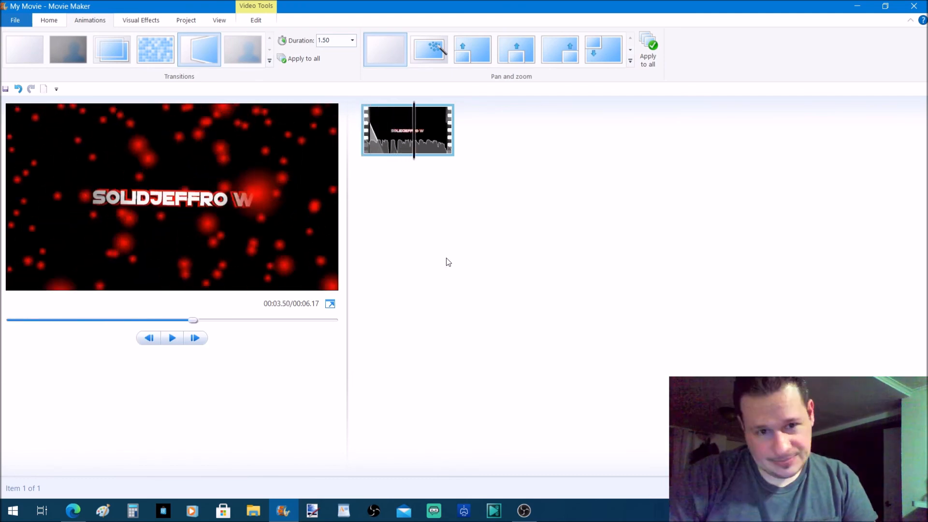
mouse_move(151, 54)
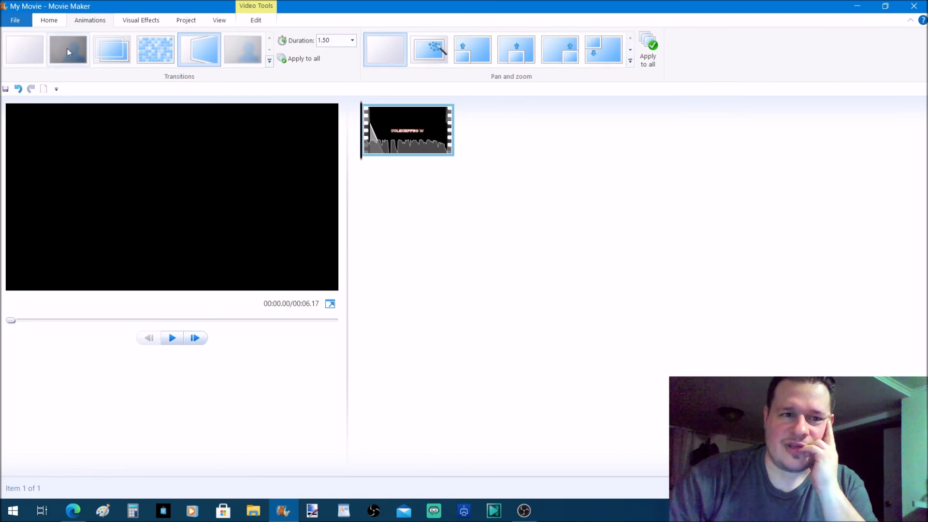
Add the video FBI OPEN UP - jeffro from the NEW subfolder of INTROS & OUTROS to the project
click(54, 23)
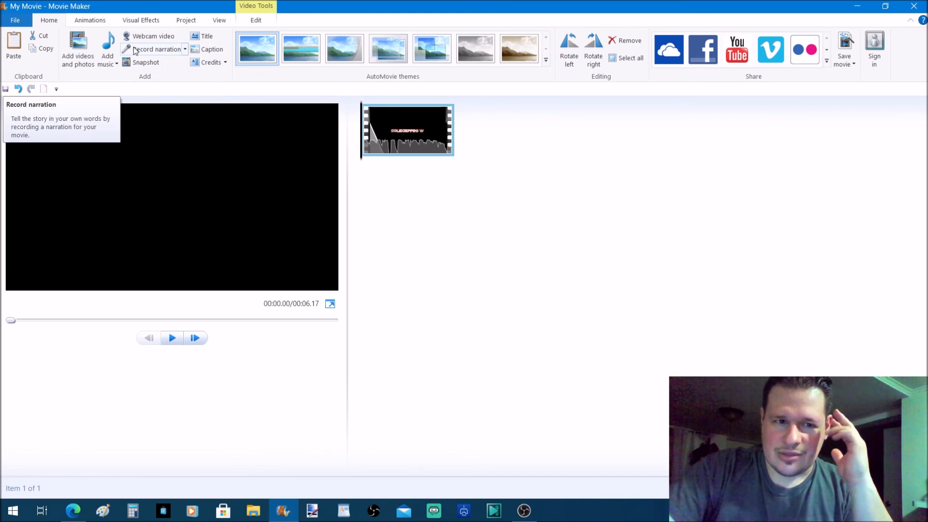
click(115, 65)
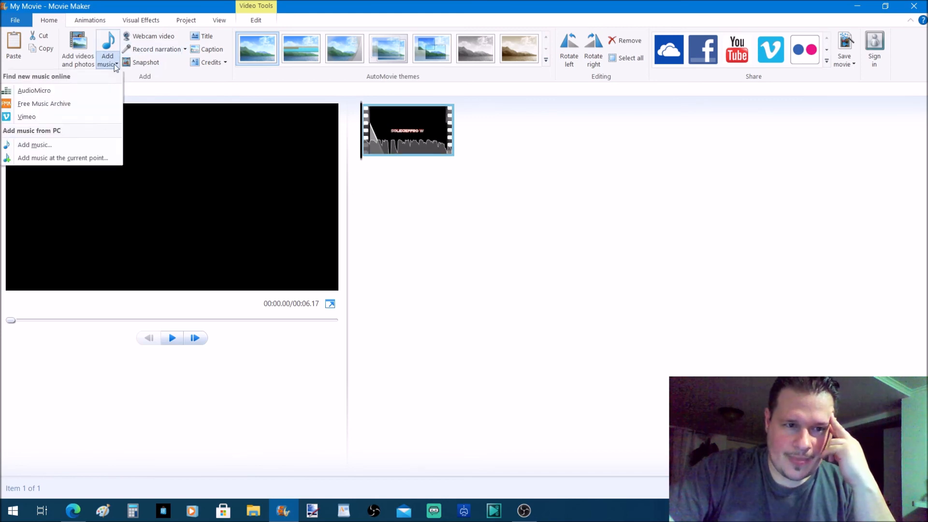
click(77, 52)
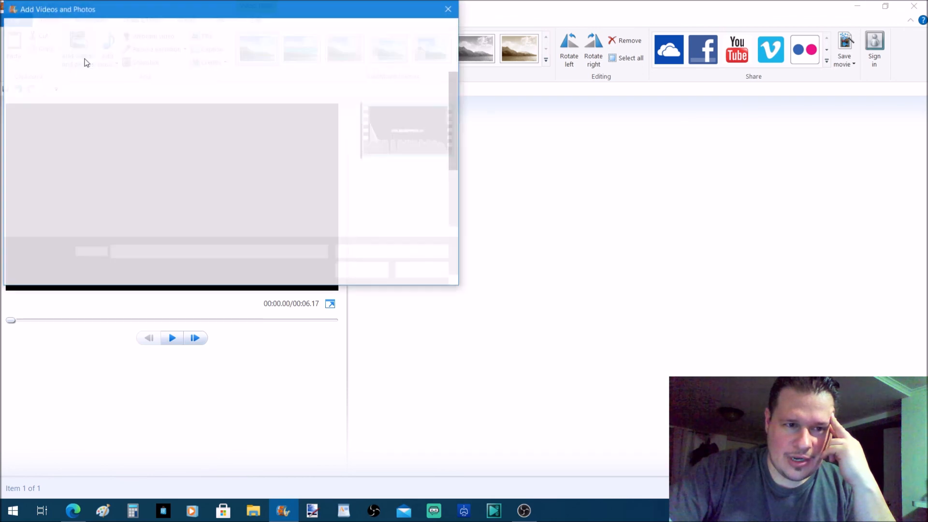
scroll(306, 138, down, 2)
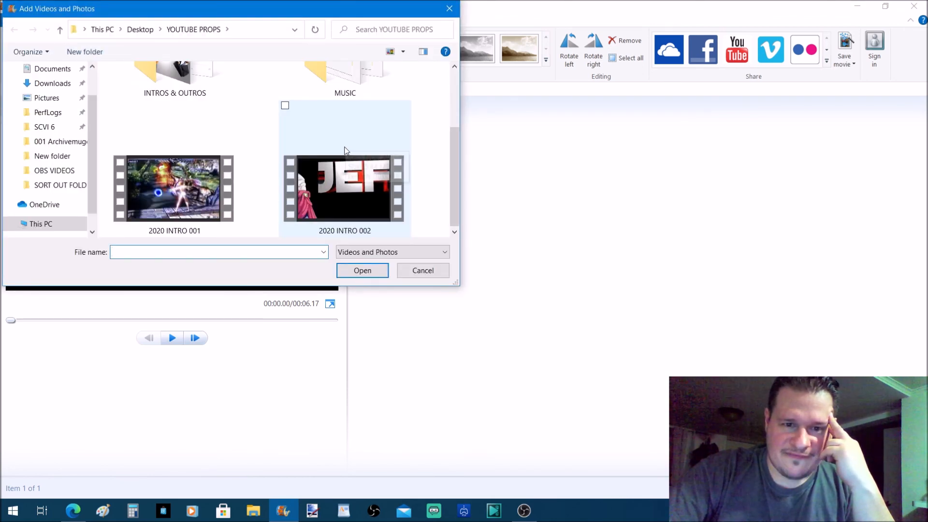
scroll(300, 186, up, 2)
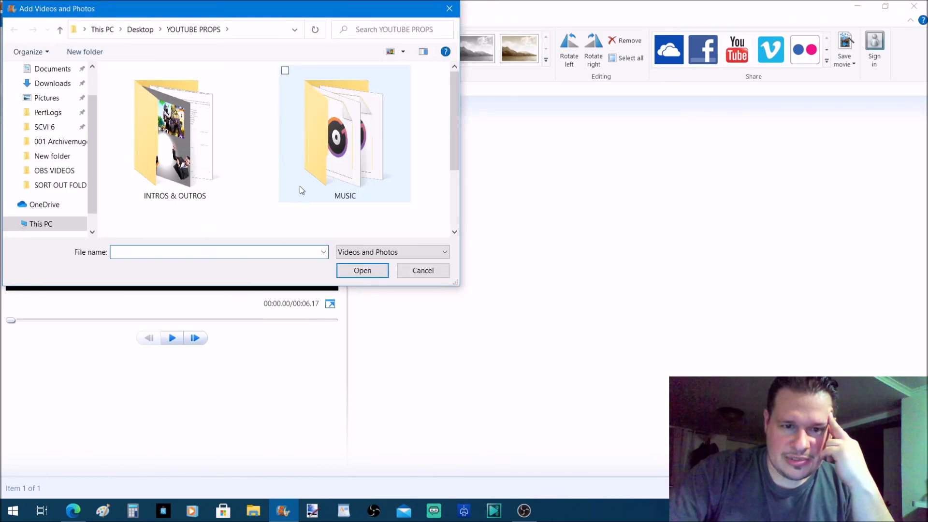
double_click(172, 141)
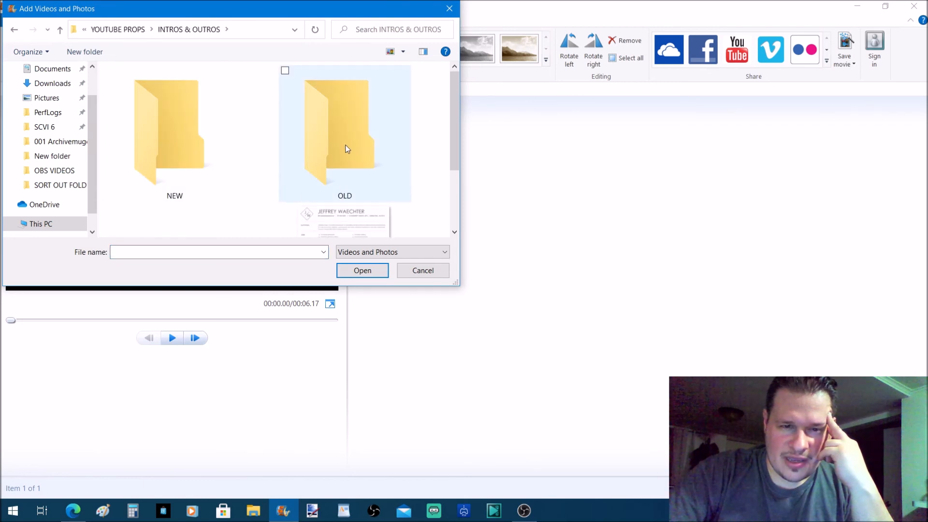
double_click(179, 130)
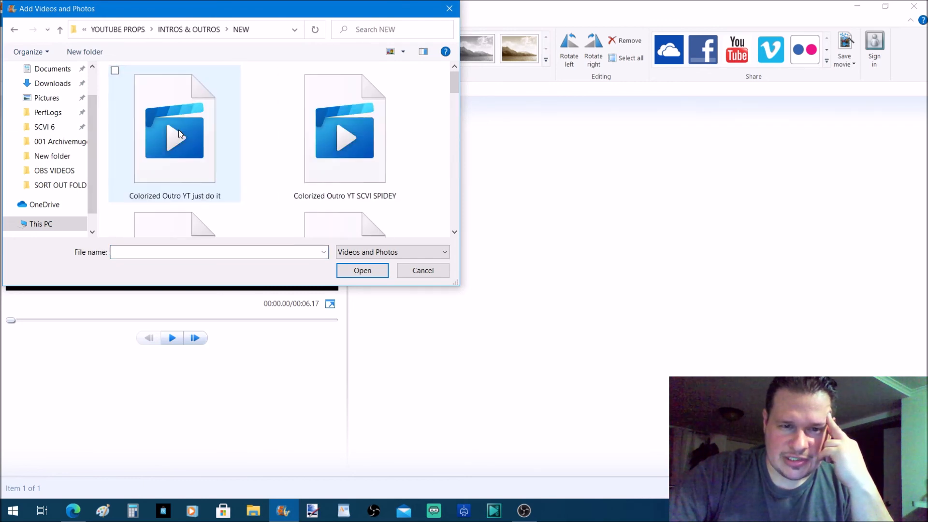
scroll(294, 129, down, 3)
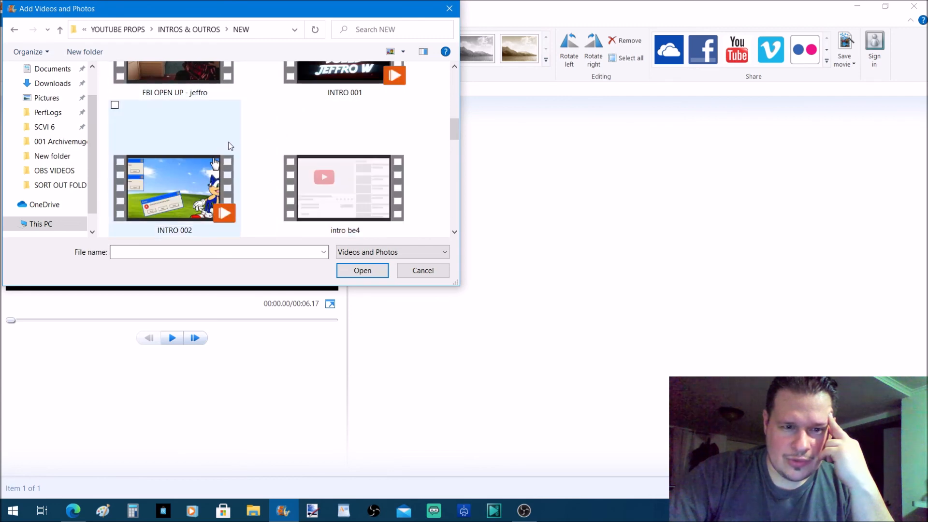
scroll(202, 150, up, 3)
scroll(201, 147, down, 3)
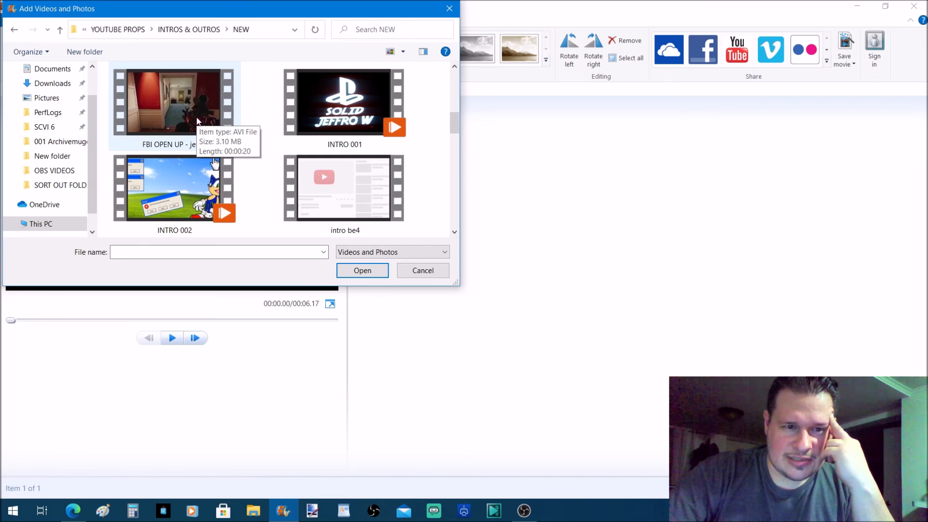
click(195, 120)
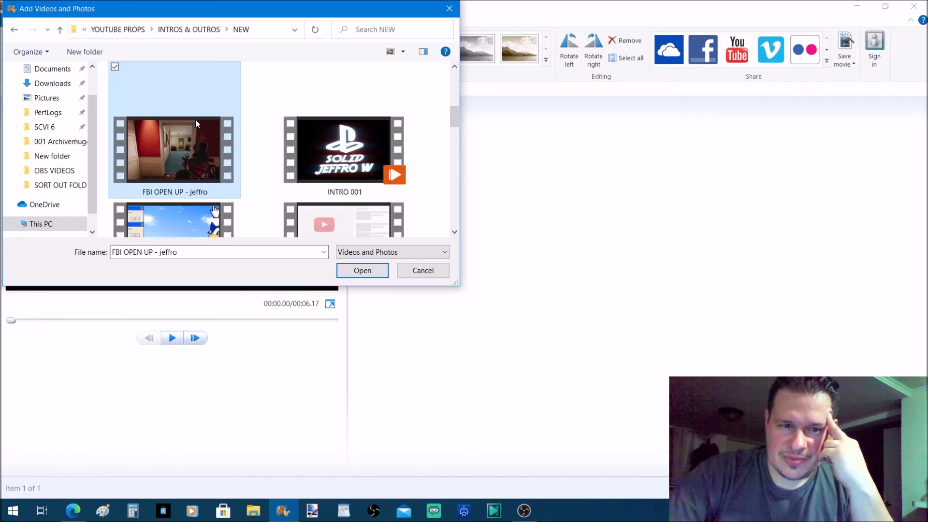
double_click(196, 148)
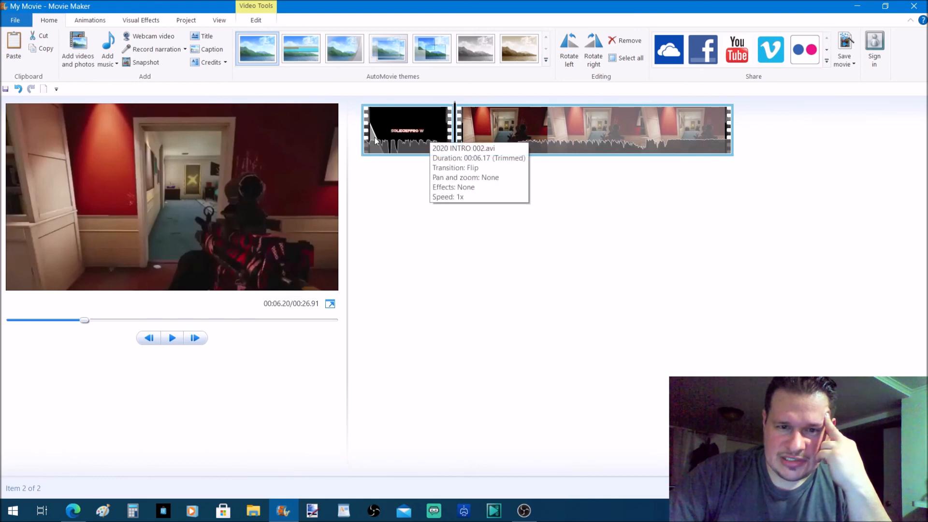
Remove the Flip transition from the intro clip
click(375, 137)
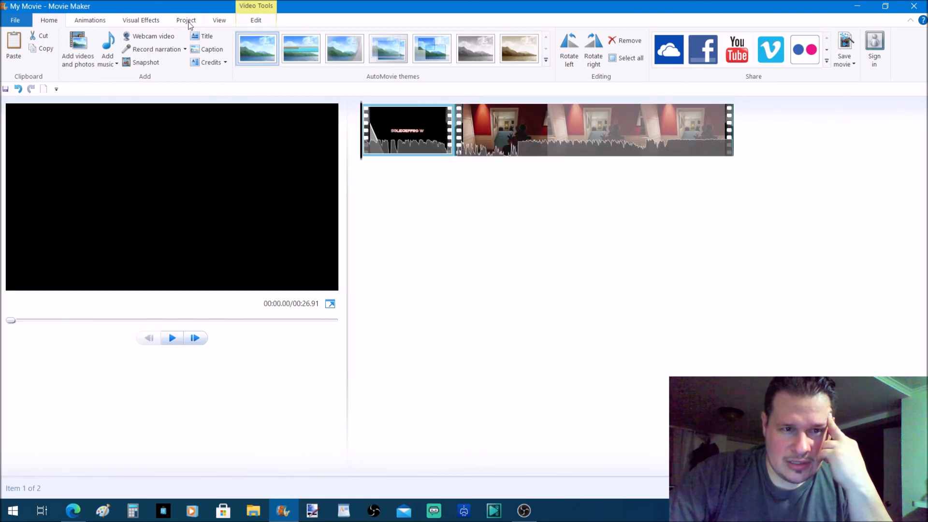
click(141, 20)
click(95, 24)
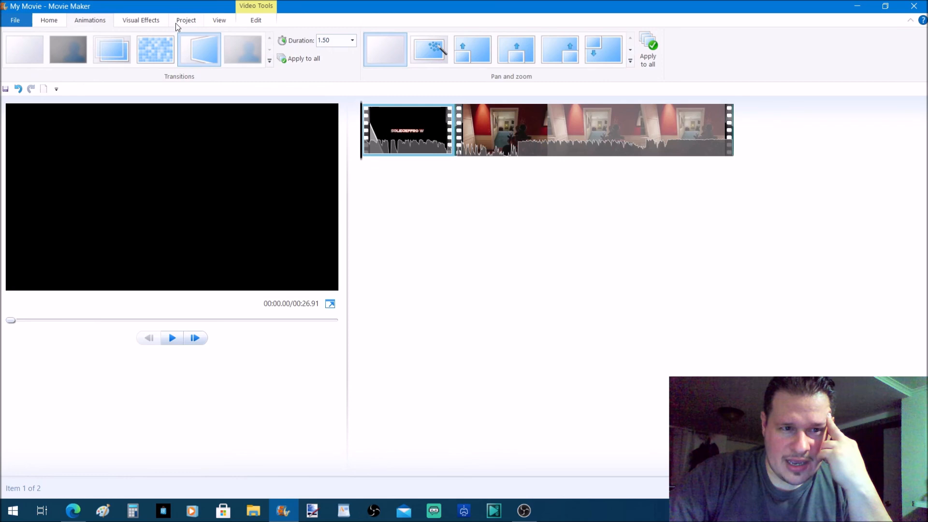
click(31, 54)
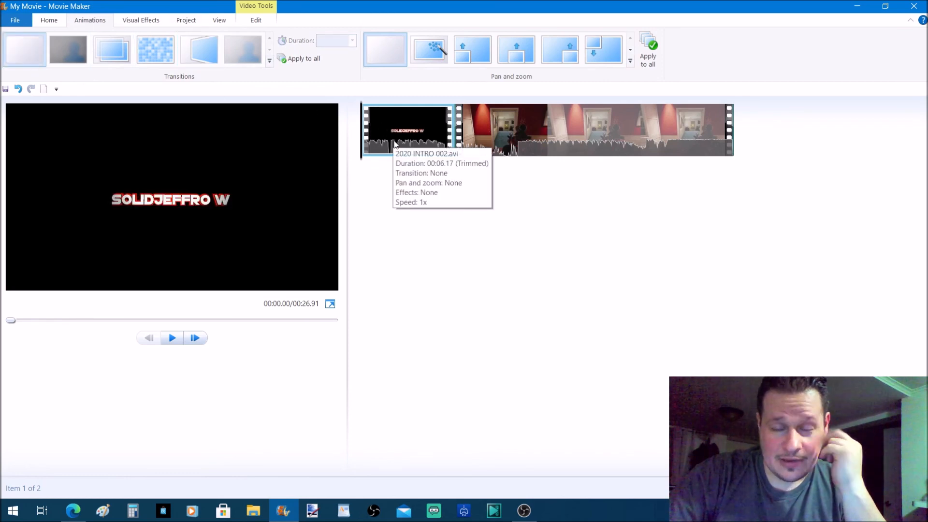
Apply the Crossfade transition to the start of the second clip and play the passage between the two clips
click(477, 124)
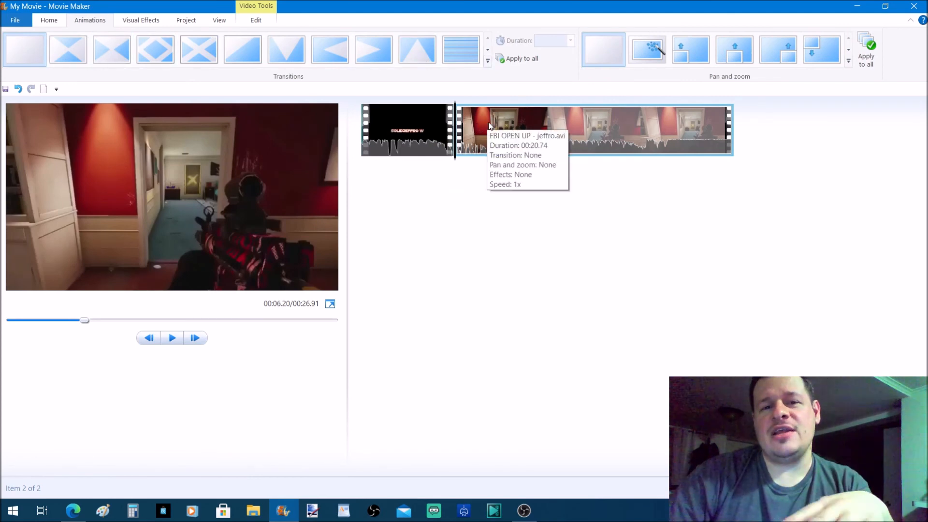
click(282, 63)
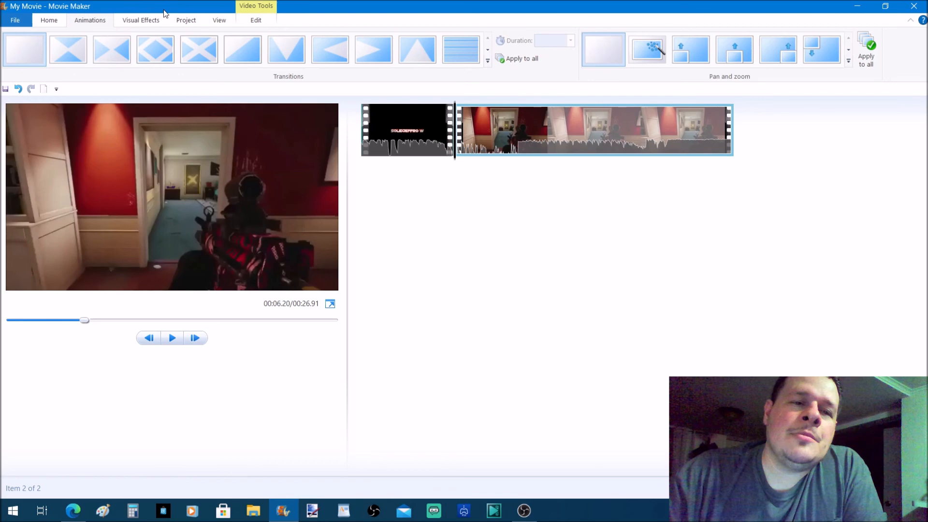
click(488, 49)
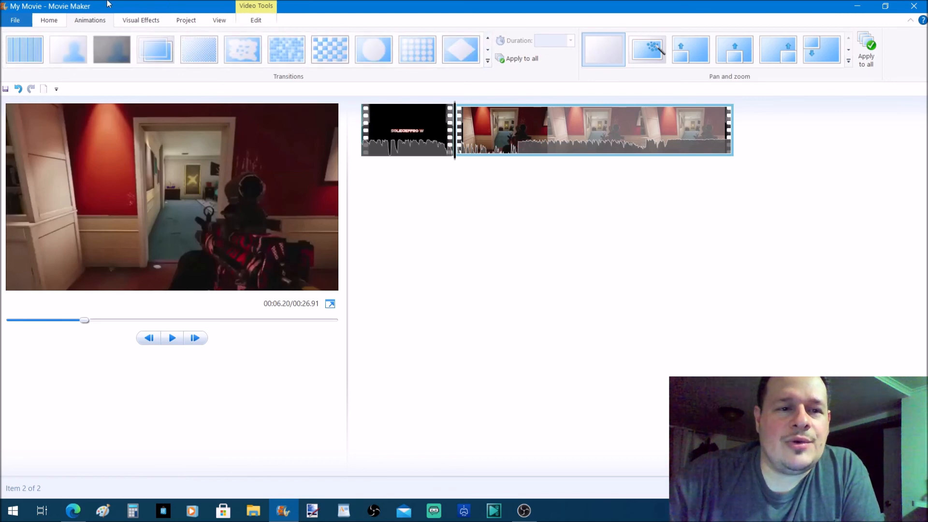
mouse_move(156, 51)
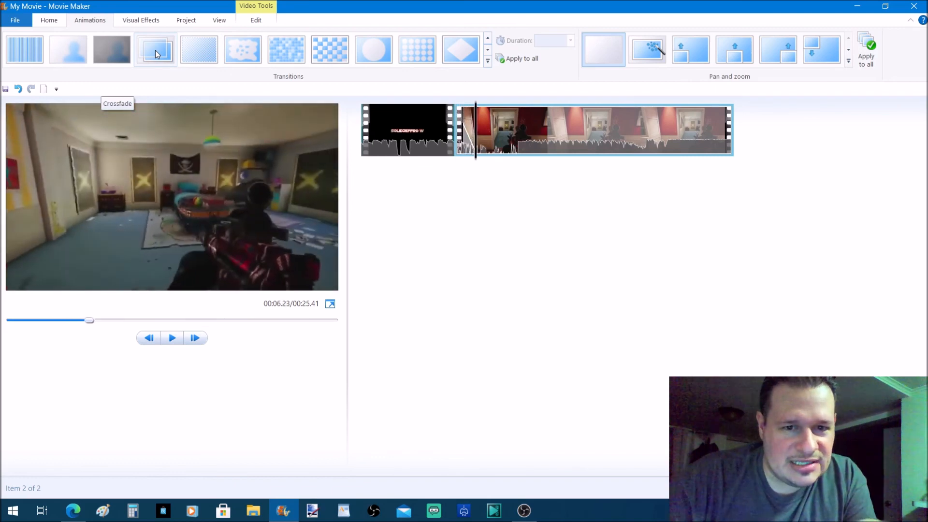
click(155, 50)
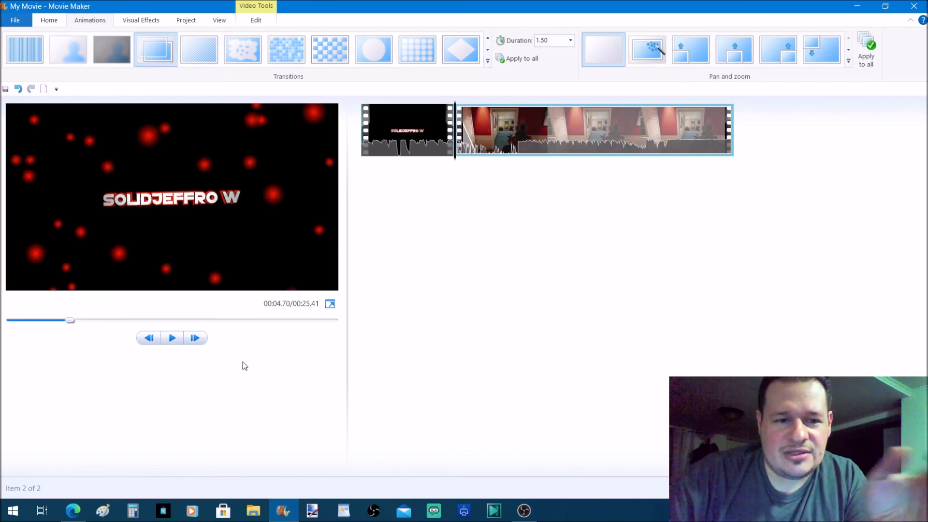
click(173, 339)
click(172, 339)
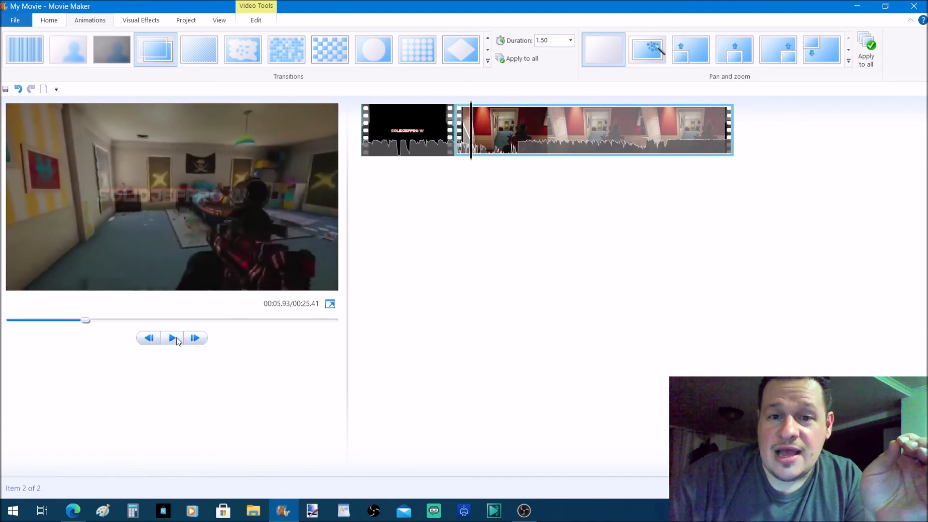
Try a duration of 1.00 for the crossfade, and shorten it to 0.50
click(571, 41)
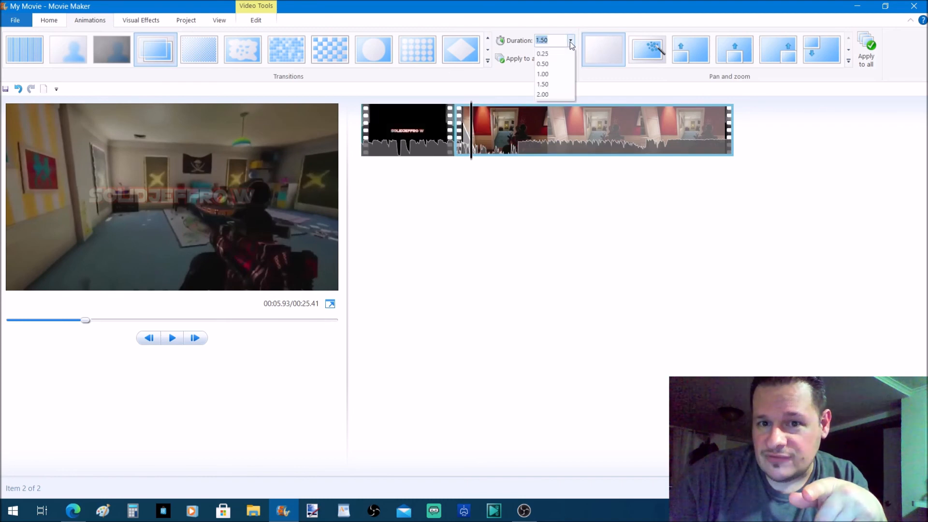
click(548, 76)
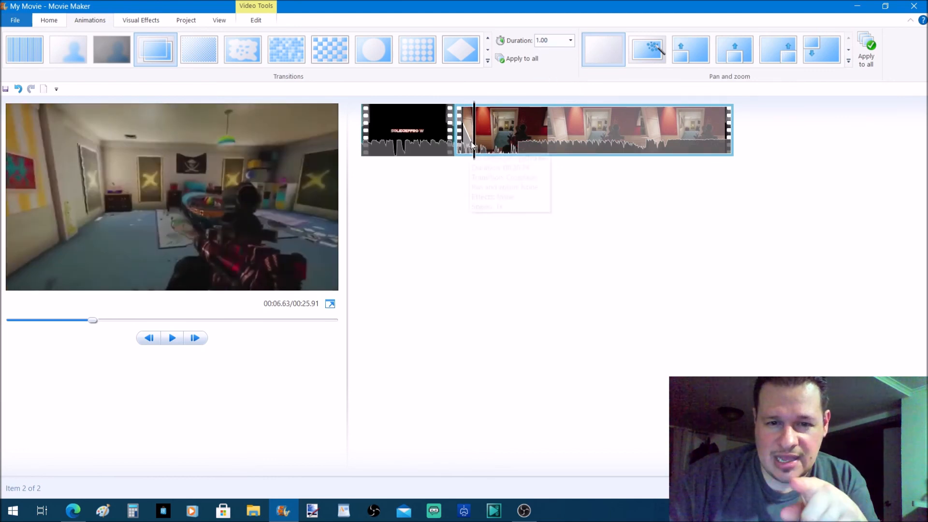
click(571, 41)
click(547, 64)
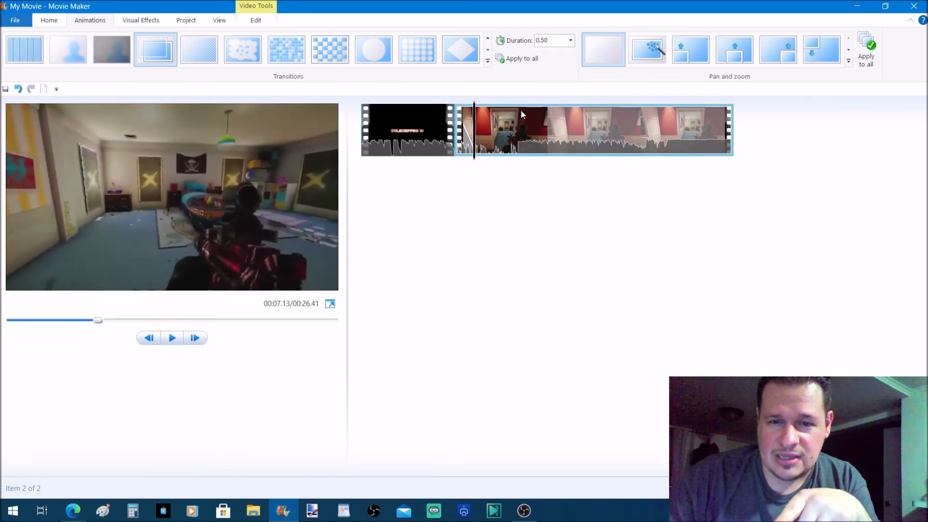
Play the passage from the end of the intro clip into the second clip to check the shortened crossfade
click(422, 118)
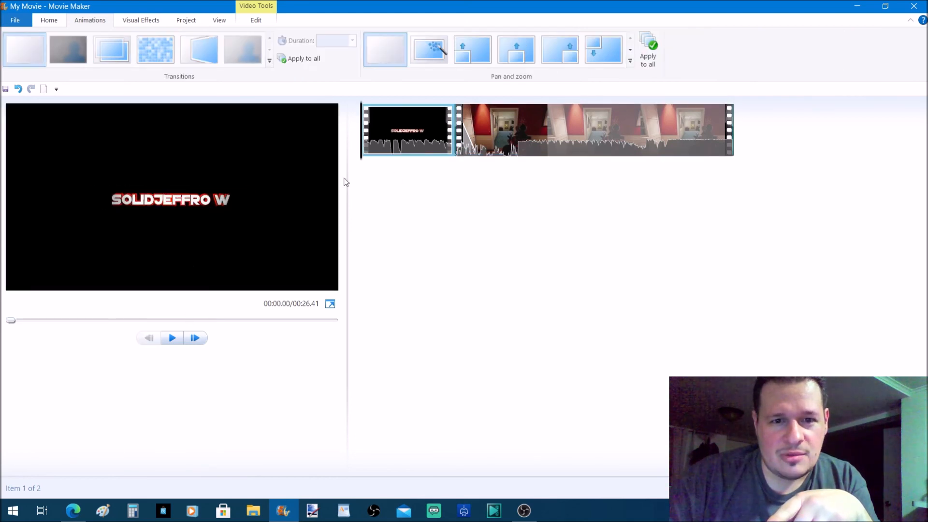
click(410, 153)
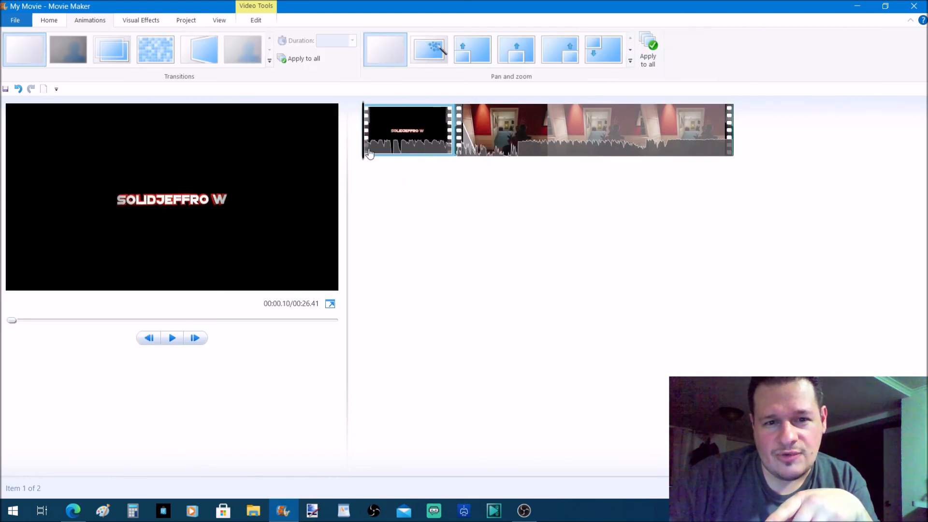
drag(411, 154, 440, 157)
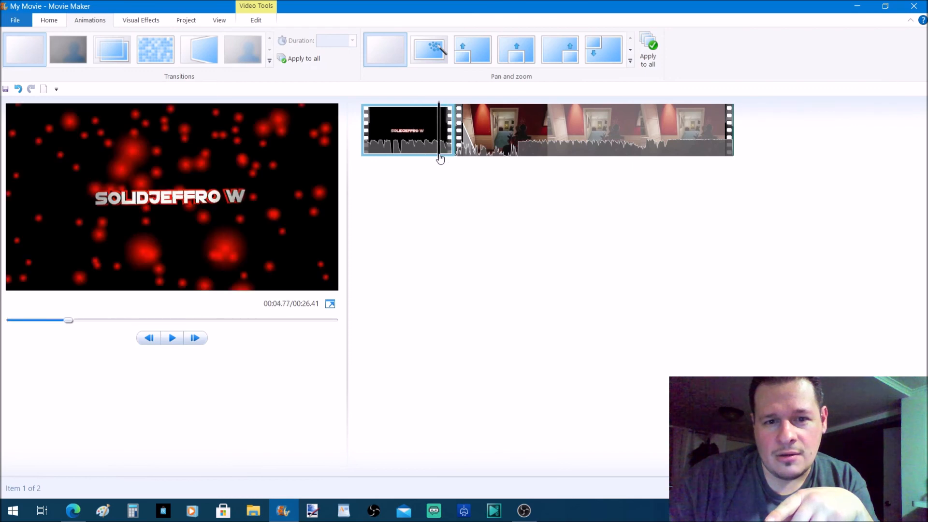
click(172, 338)
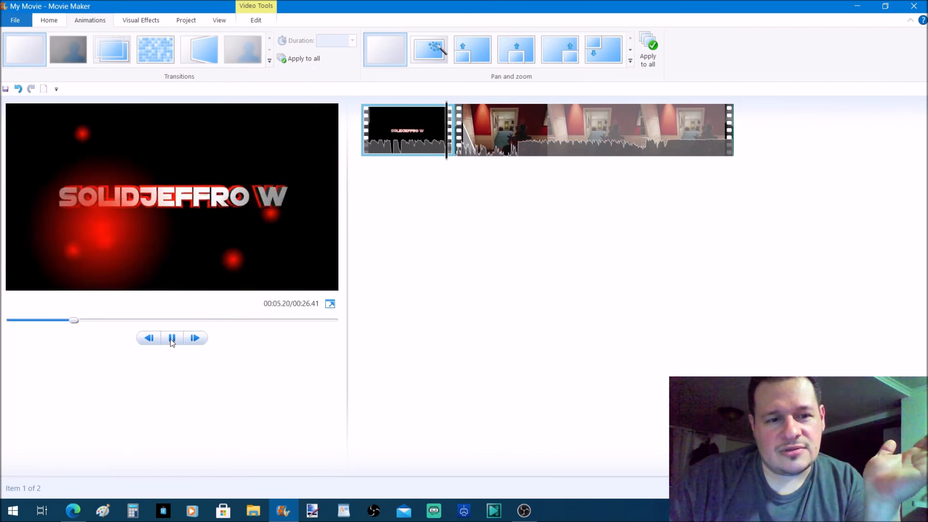
click(169, 339)
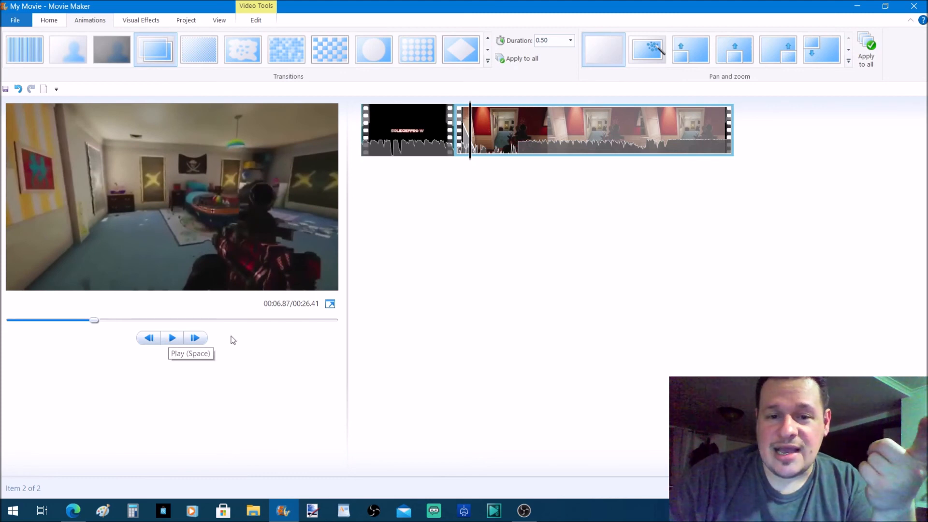
Start adding music at the beginning of the intro clip and look through the Music and 001 Archivemugen folders for a song
click(378, 142)
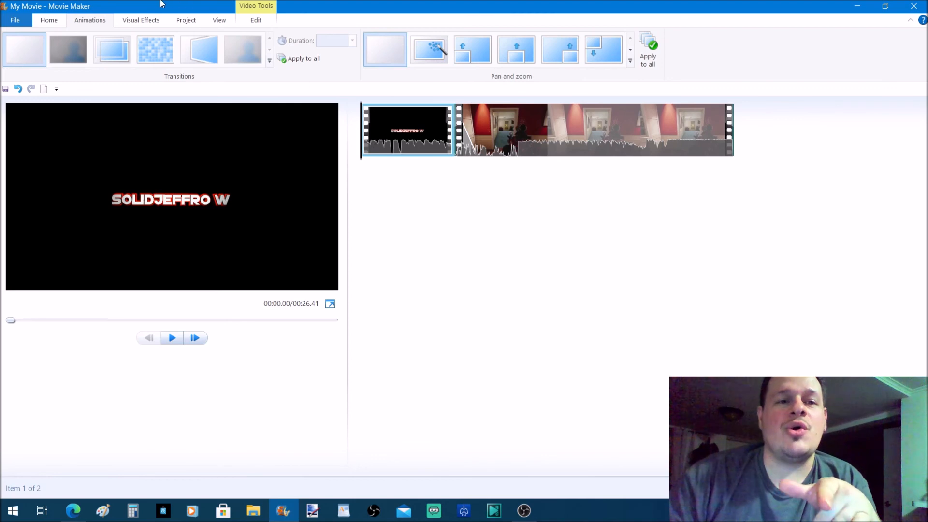
click(53, 20)
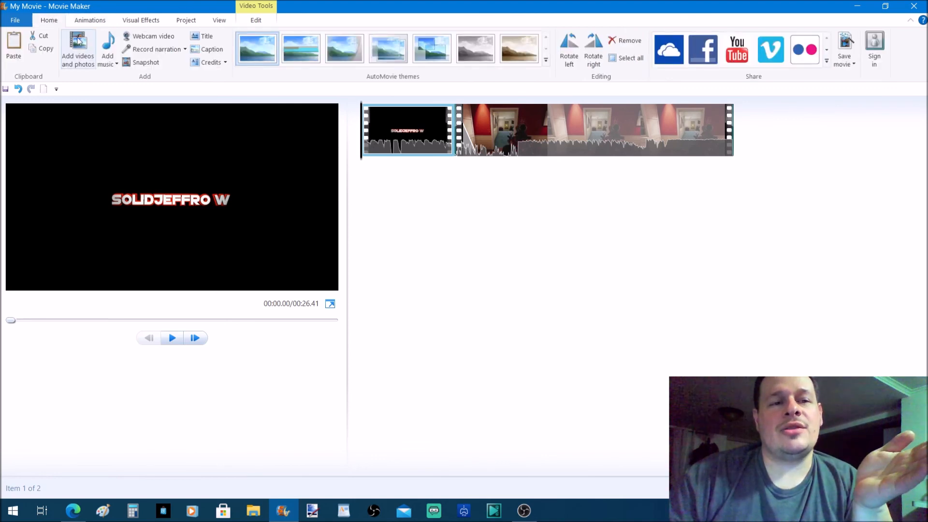
click(113, 65)
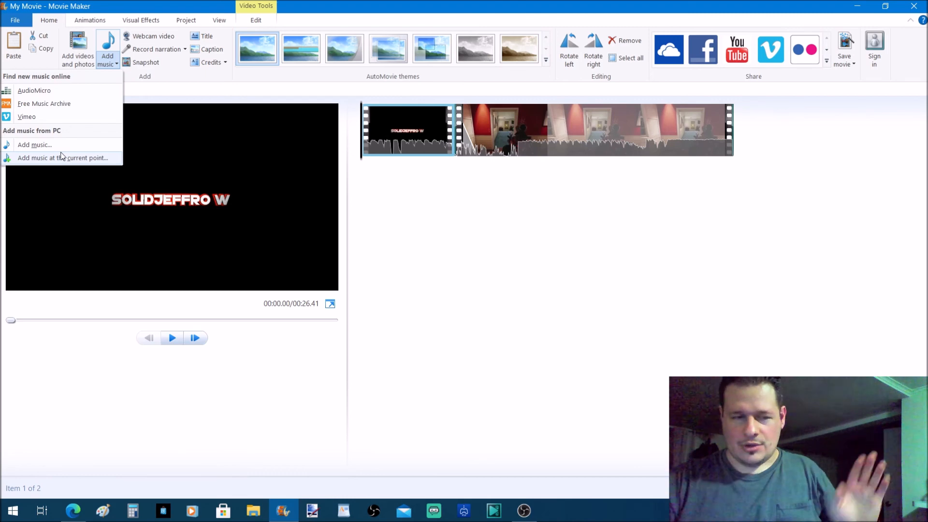
click(77, 159)
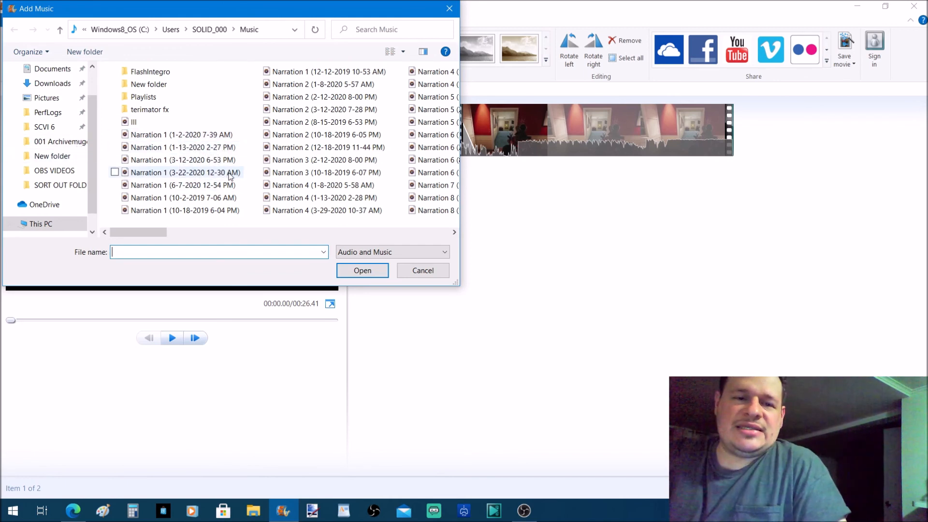
scroll(245, 150, down, 10)
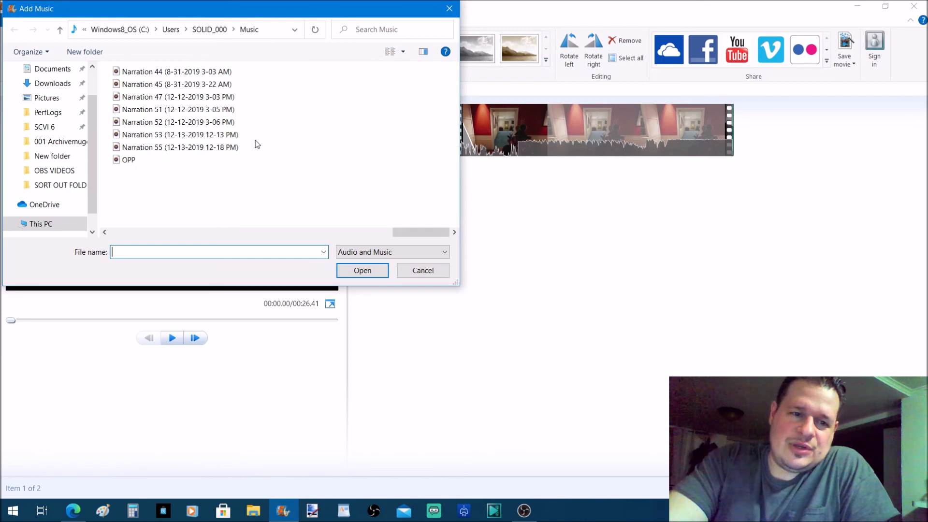
scroll(190, 165, up, 10)
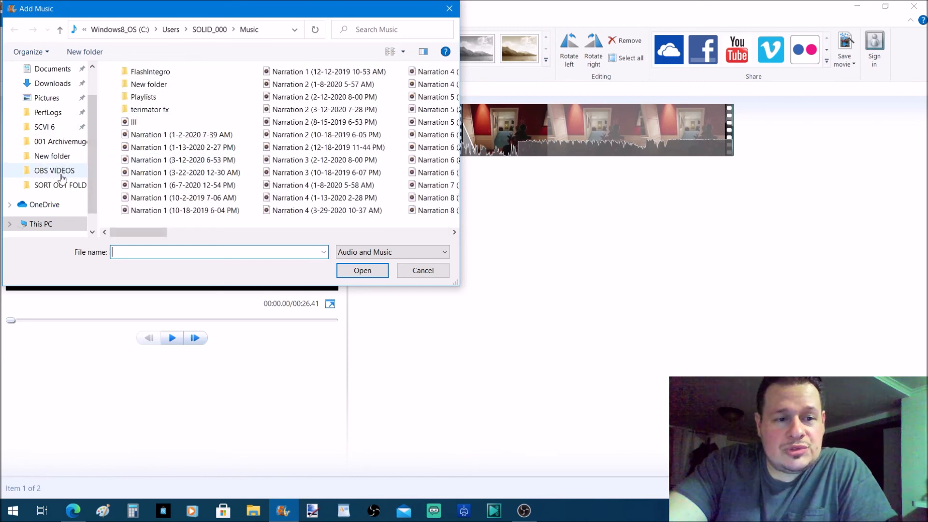
click(61, 143)
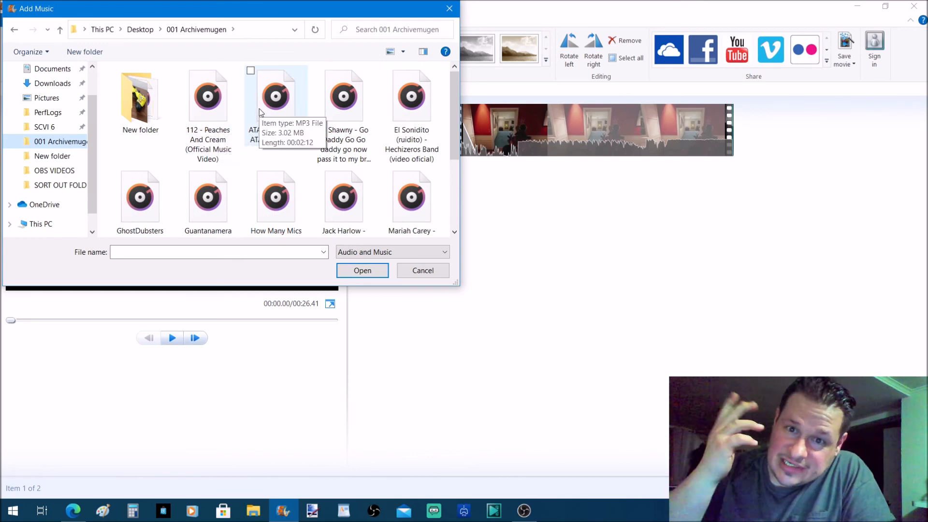
scroll(246, 129, down, 1)
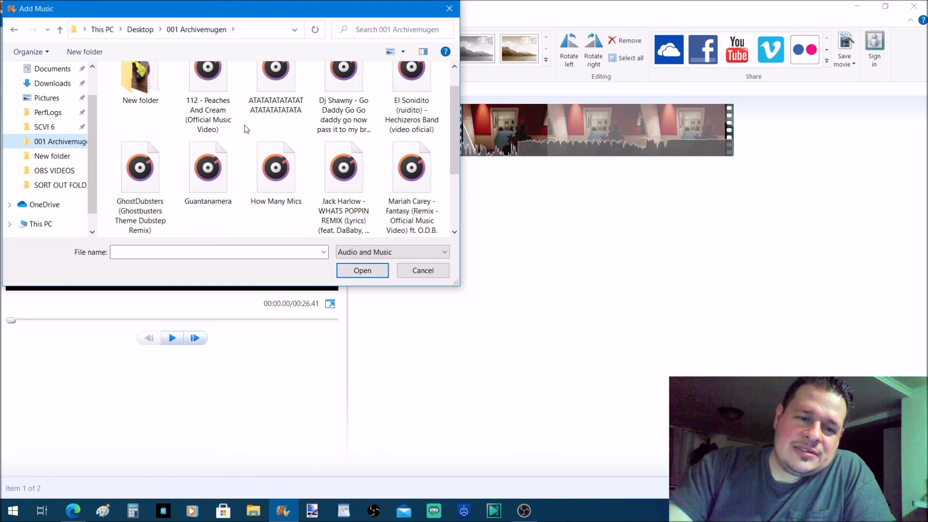
scroll(296, 152, down, 2)
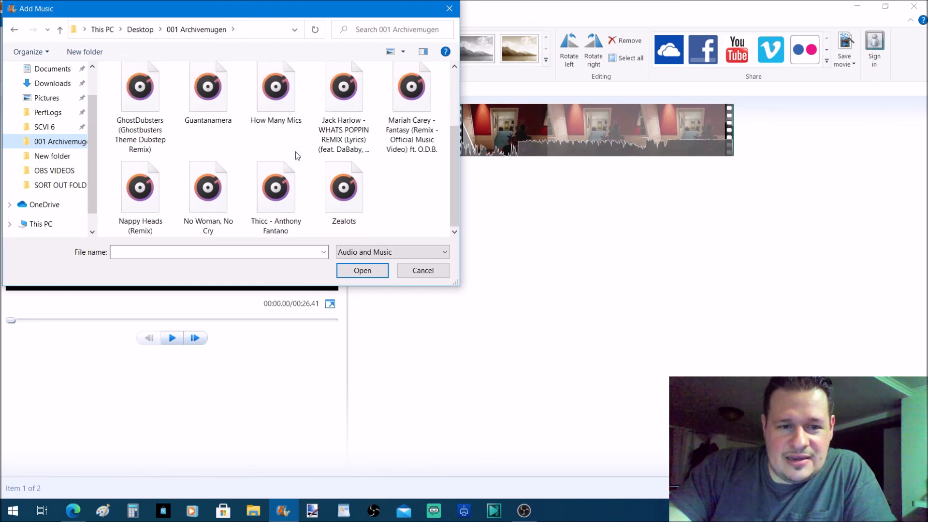
scroll(196, 141, up, 3)
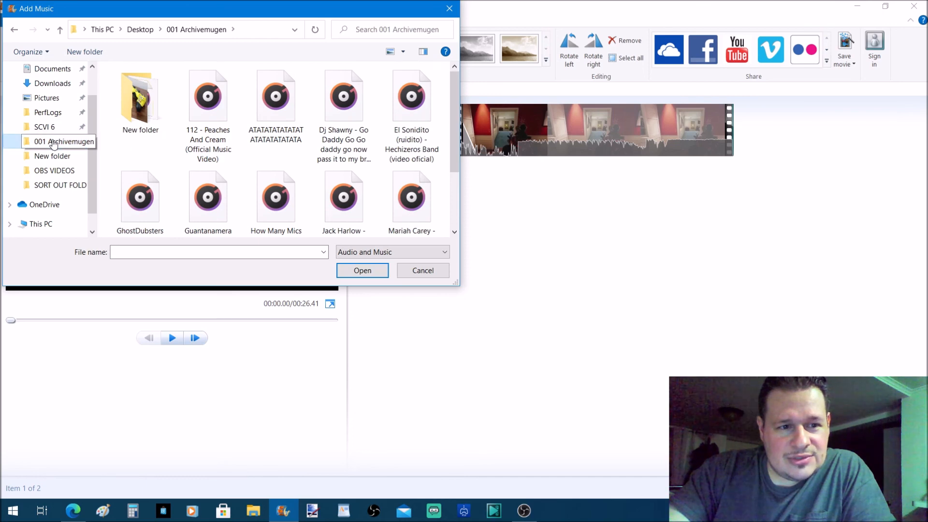
double_click(130, 117)
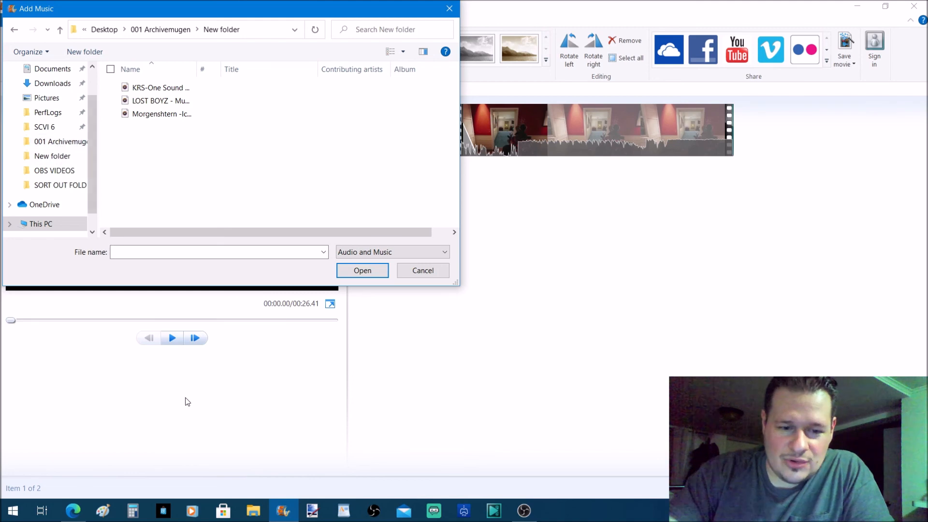
Switch to the Edge browser and open youtube.com in a new tab
click(72, 512)
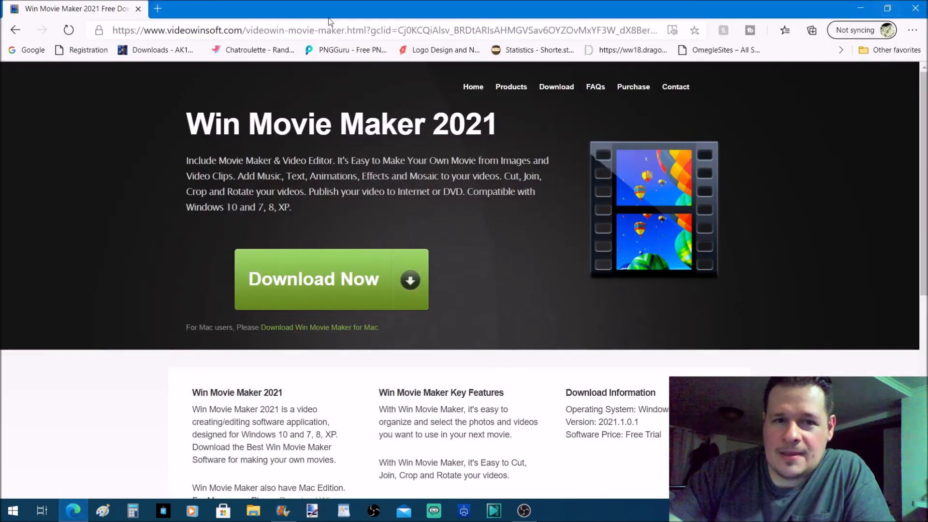
click(158, 8)
text(YOUtube.com)
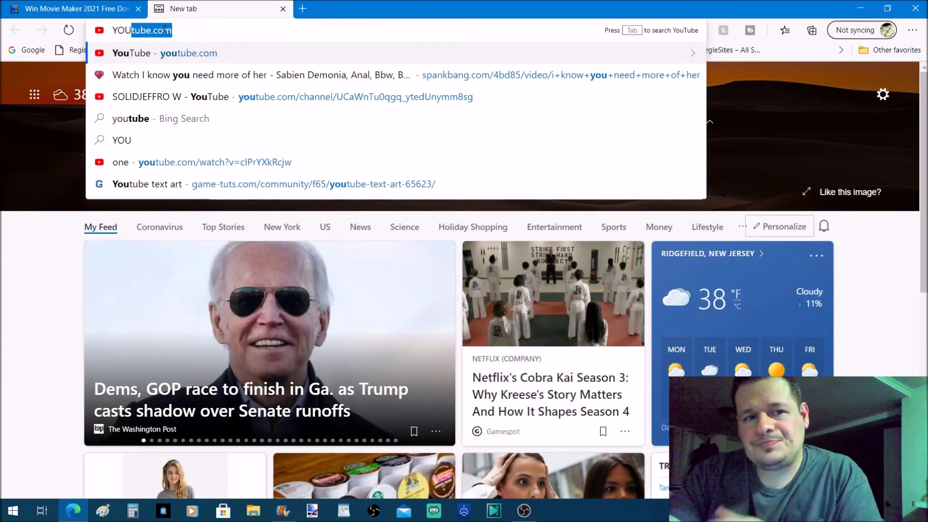
key(Return)
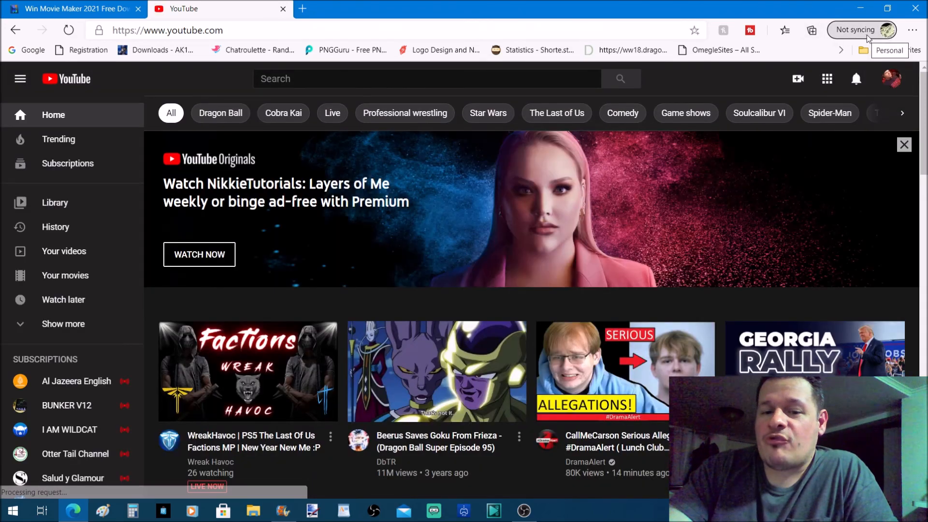
Open the channel's YouTube Studio and go to its Audio library
click(893, 81)
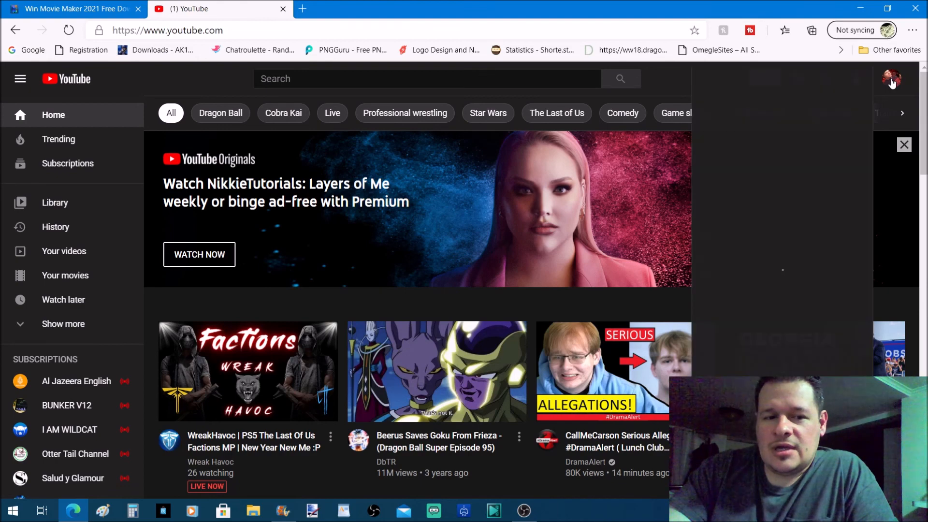
click(769, 195)
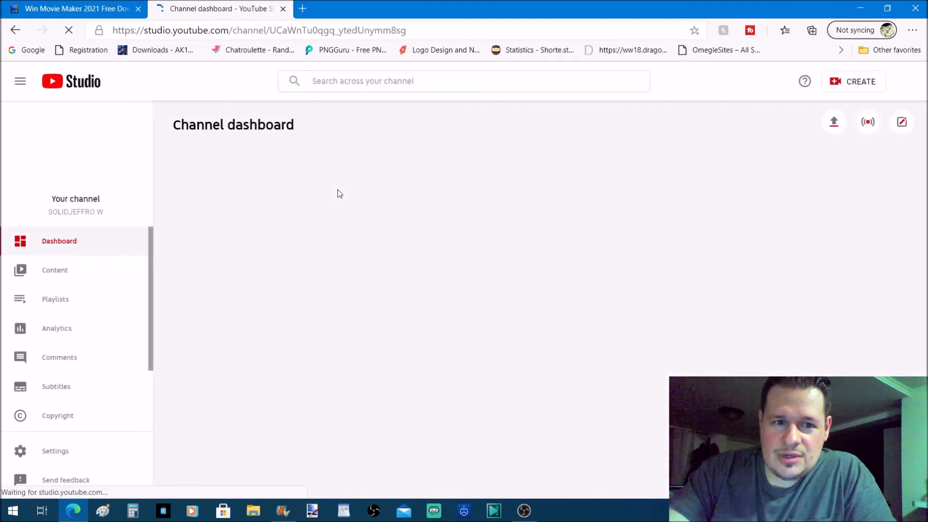
scroll(76, 314, down, 2)
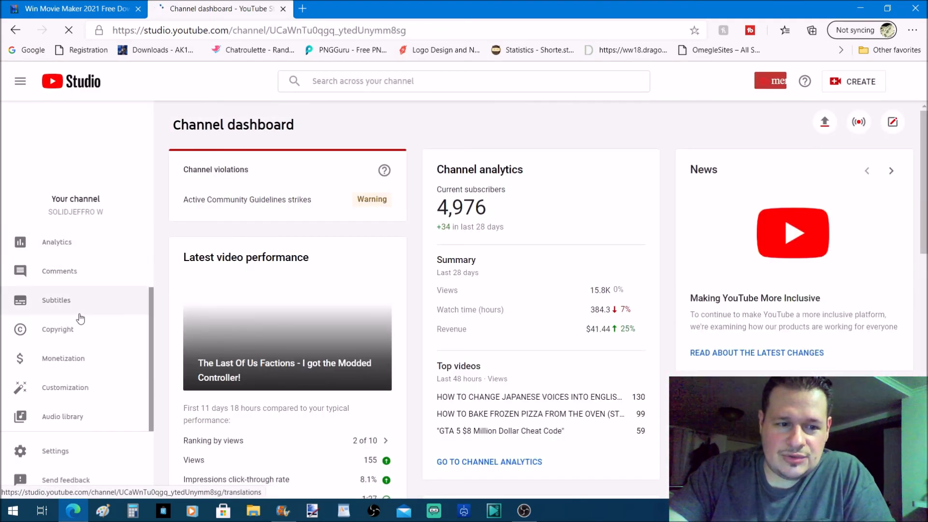
click(75, 425)
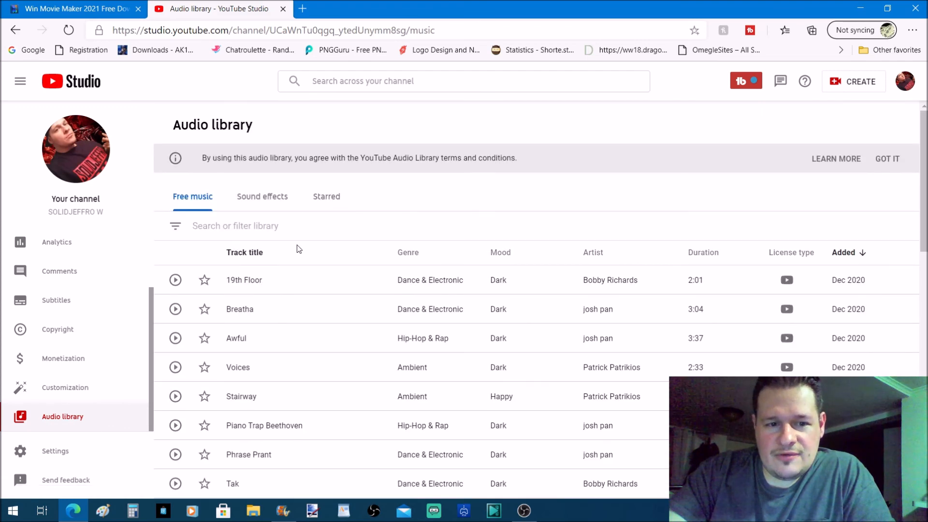
Look over the free music list and filter it by the genre Hip-Hop & Rap
scroll(423, 256, down, 5)
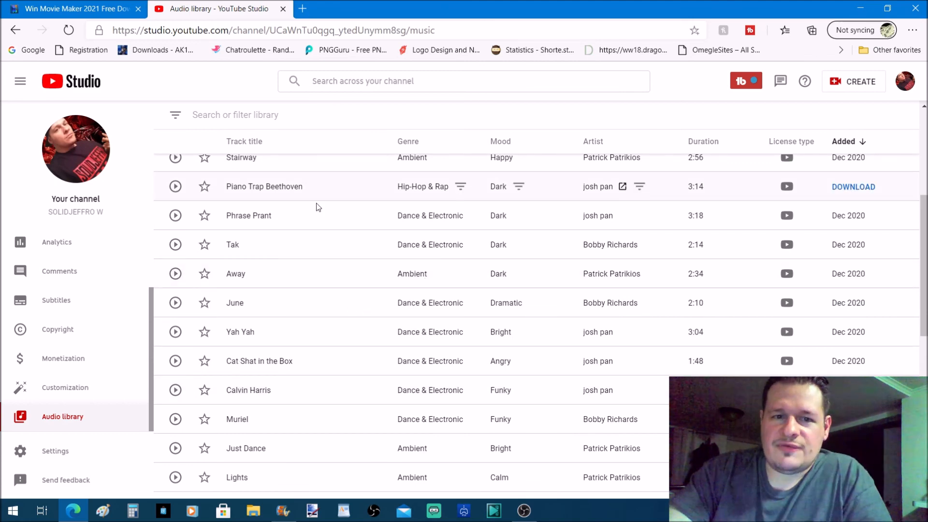
scroll(239, 141, up, 5)
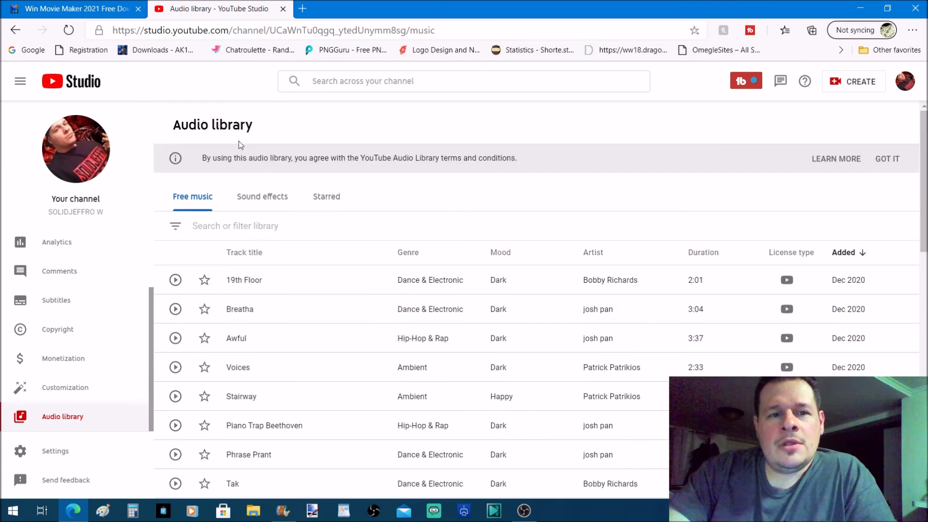
click(216, 228)
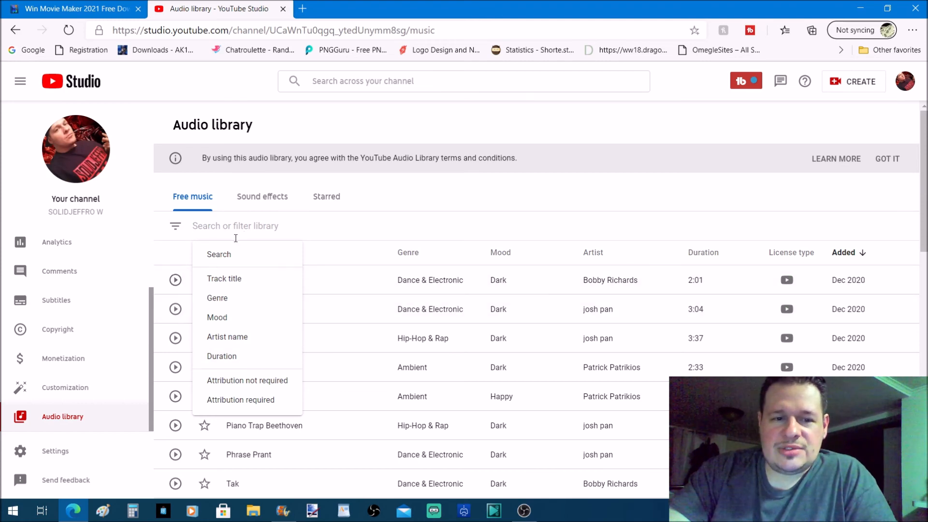
text(HIP)
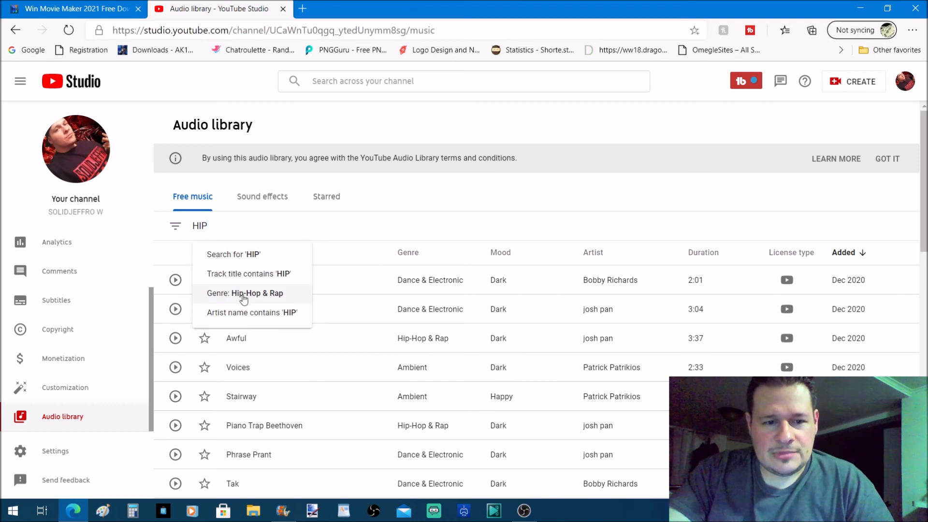
click(245, 293)
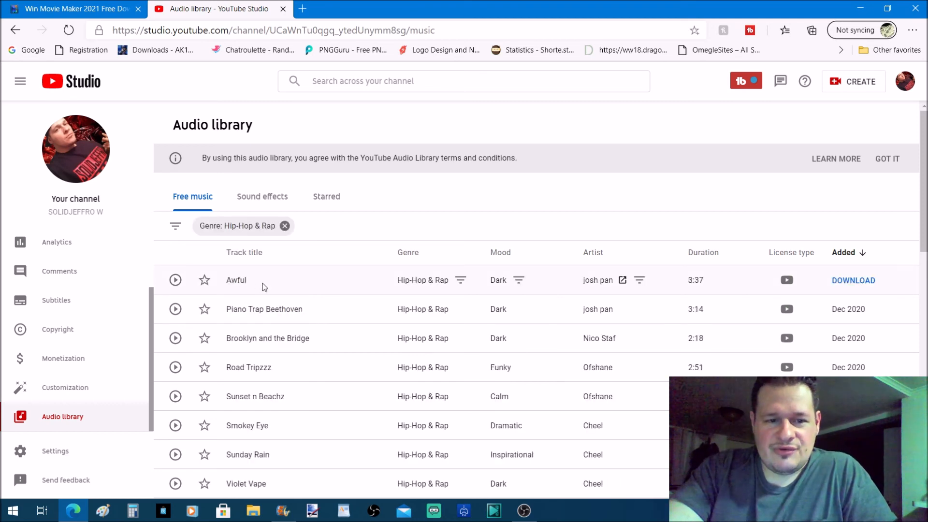
Preview the tracks Awful, Piano Trap Beethoven and Brooklyn and the Bridge, and download Brooklyn and the Bridge
click(176, 281)
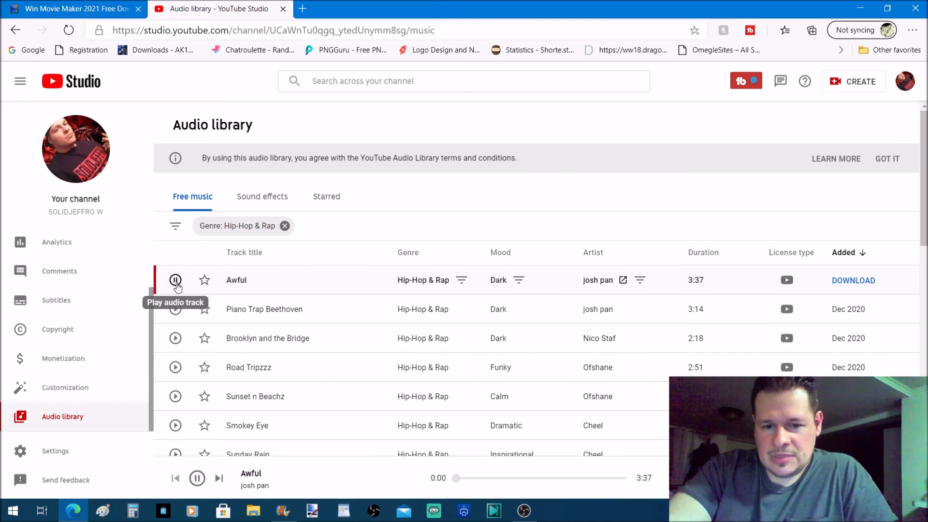
click(175, 309)
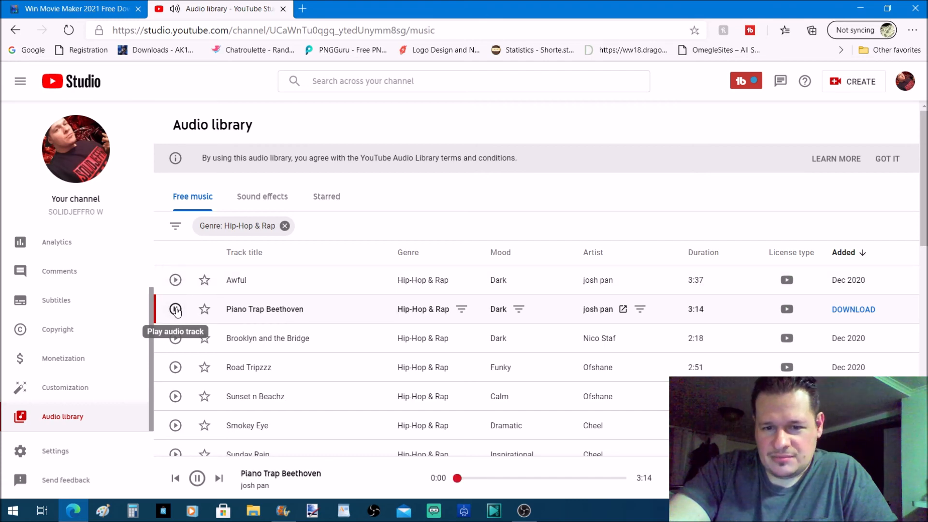
click(175, 339)
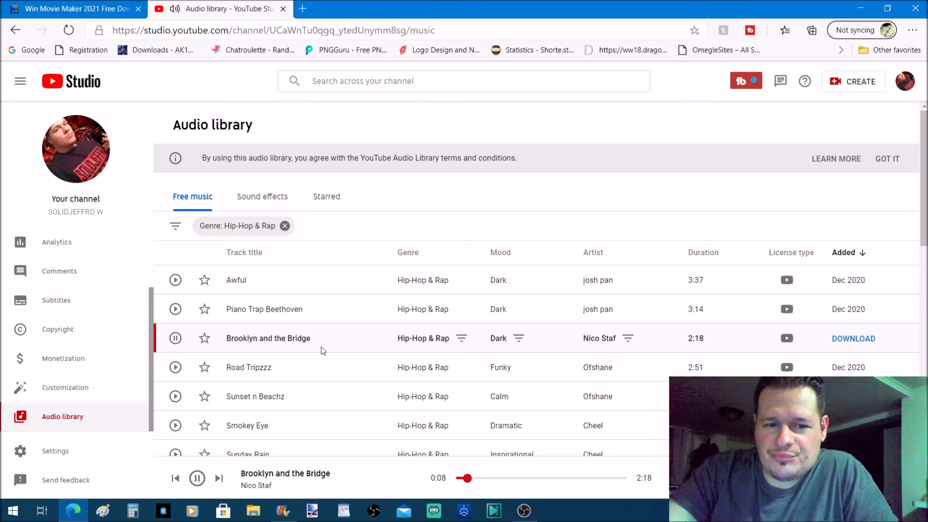
click(857, 340)
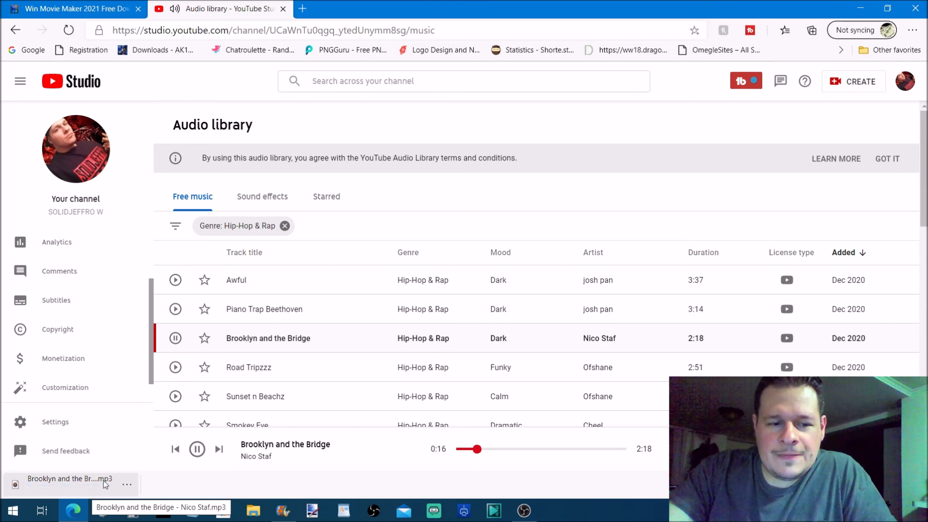
Shrink the browser window and move it clear of Movie Maker's Add Music dialog, and close that dialog
click(889, 9)
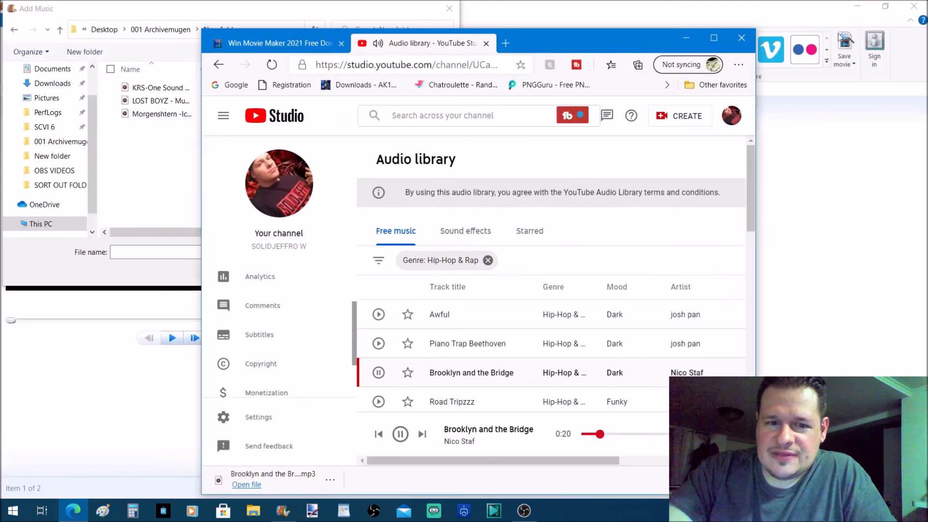
drag(562, 43, 861, 88)
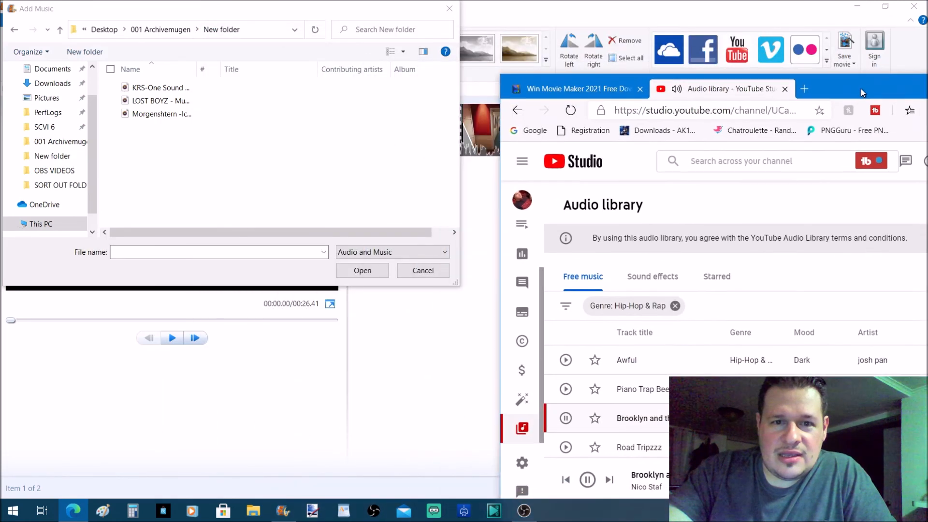
click(450, 8)
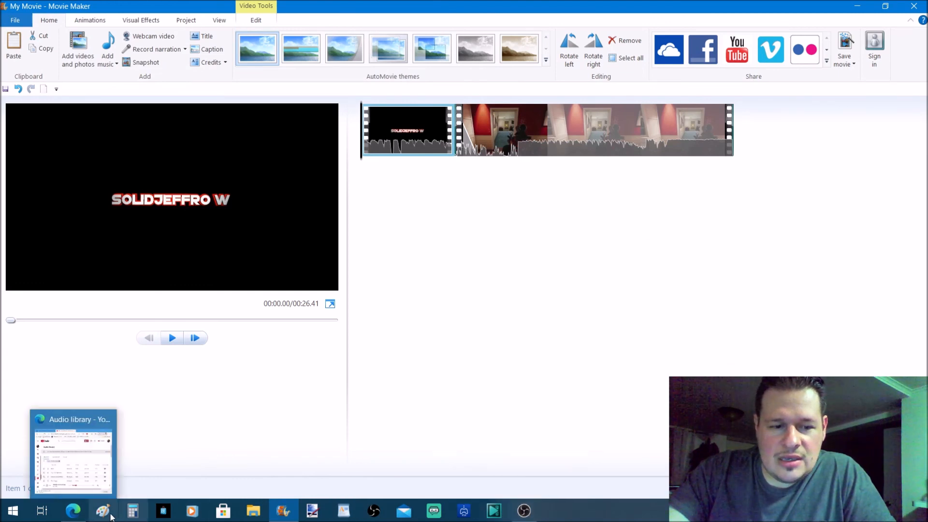
Bring the browser forward, move it clear of the downloads area, and add the downloaded Brooklyn and the Bridge MP3 to the movie's timeline
click(82, 517)
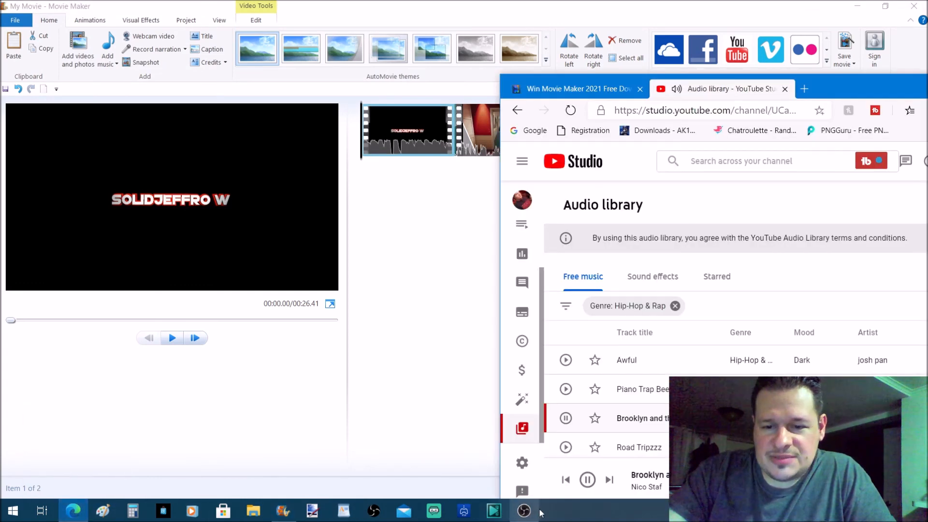
drag(831, 88, 822, 13)
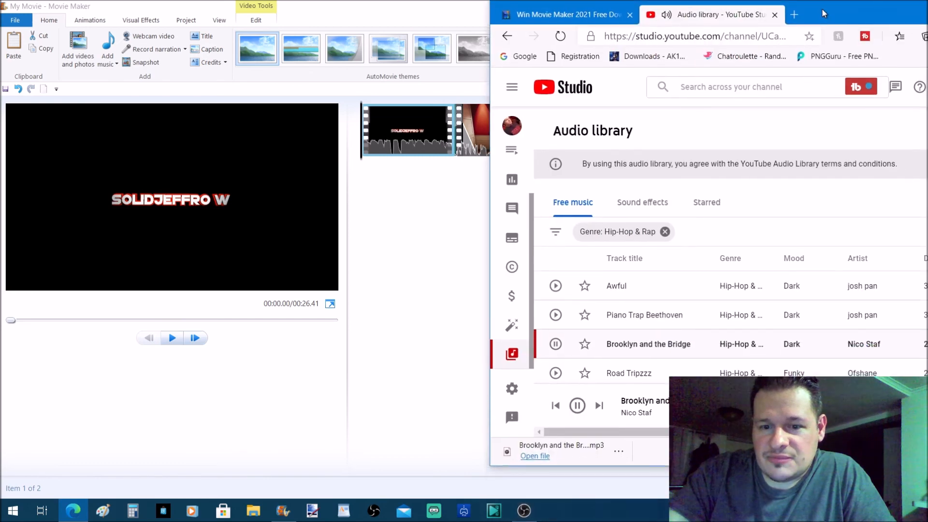
drag(569, 451, 364, 199)
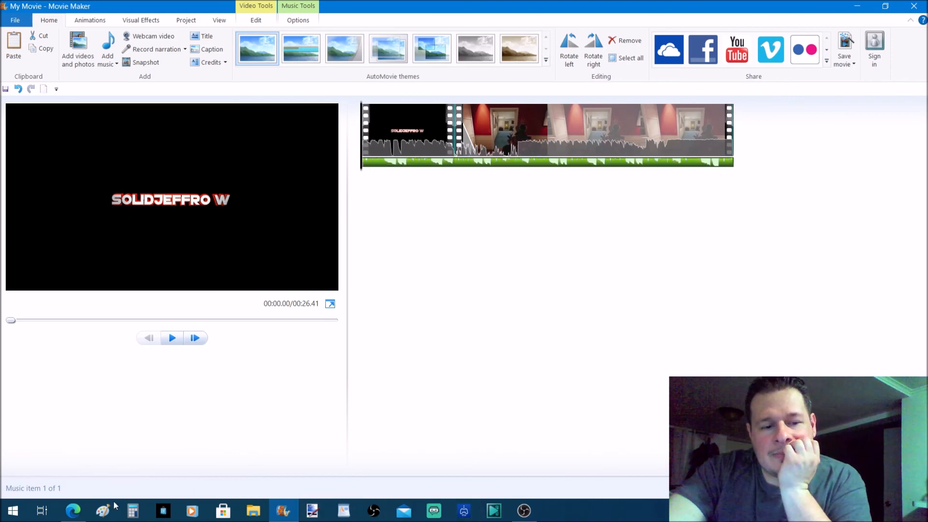
Close the Audio library page in the browser and put the browser window away to return to Movie Maker
click(72, 511)
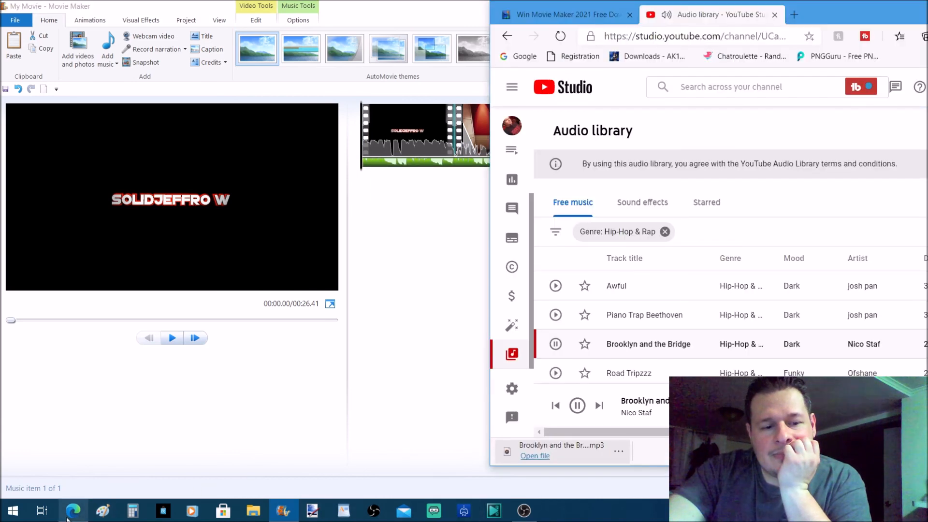
click(774, 15)
drag(788, 10, 758, 107)
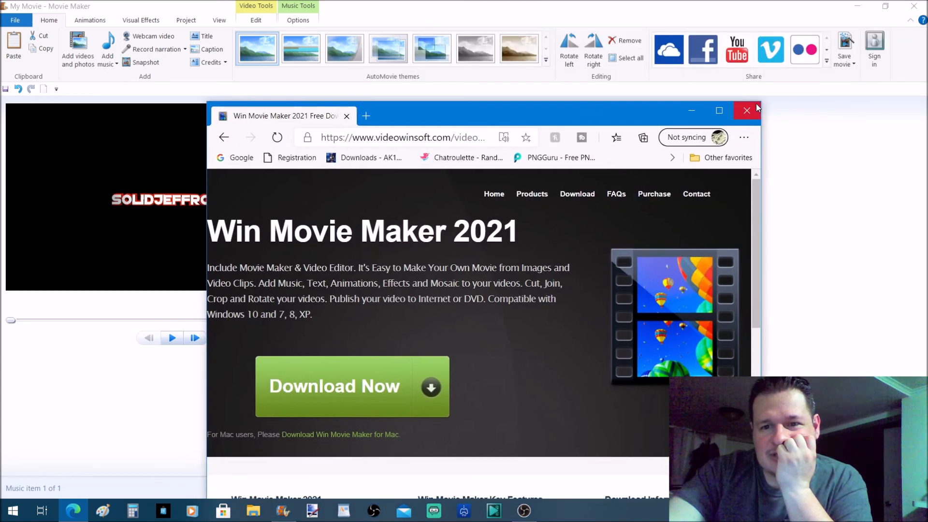
click(757, 109)
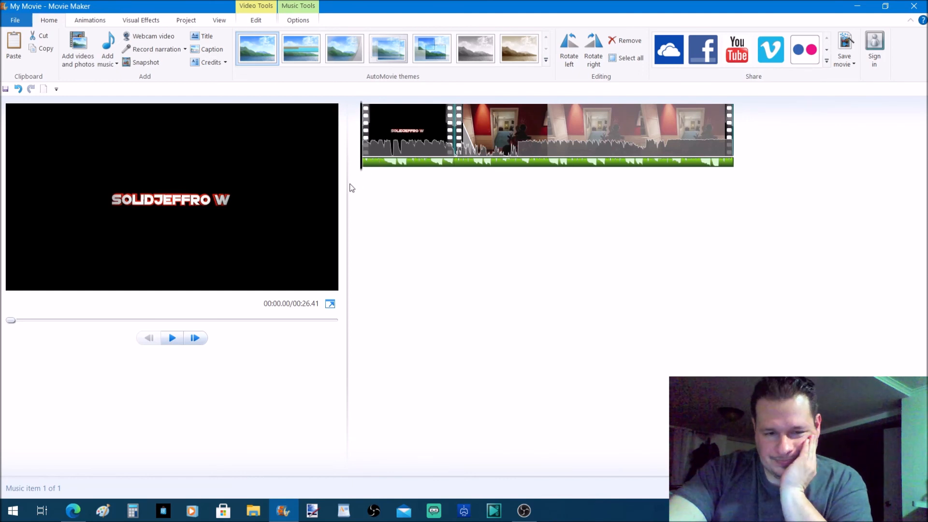
Play the movie to about 6.67 s, split the music track there, and remove the part after the split
click(174, 337)
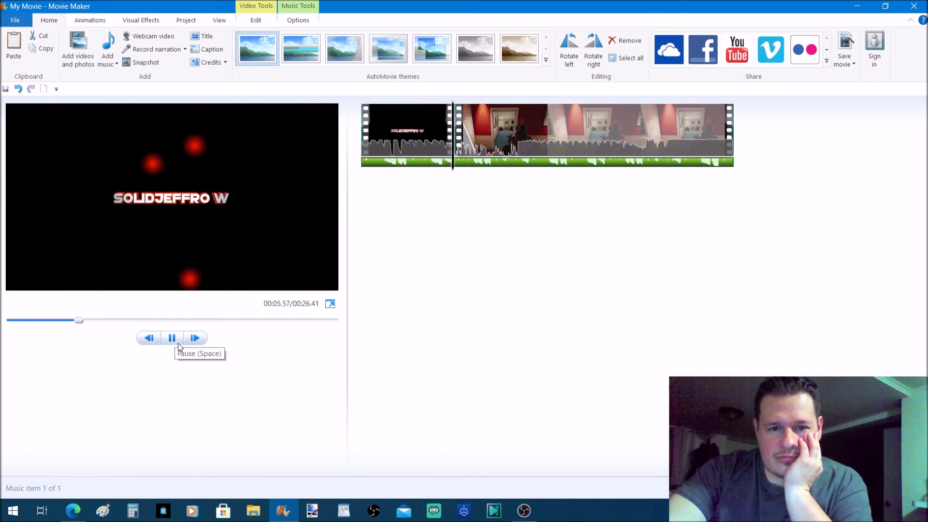
click(178, 343)
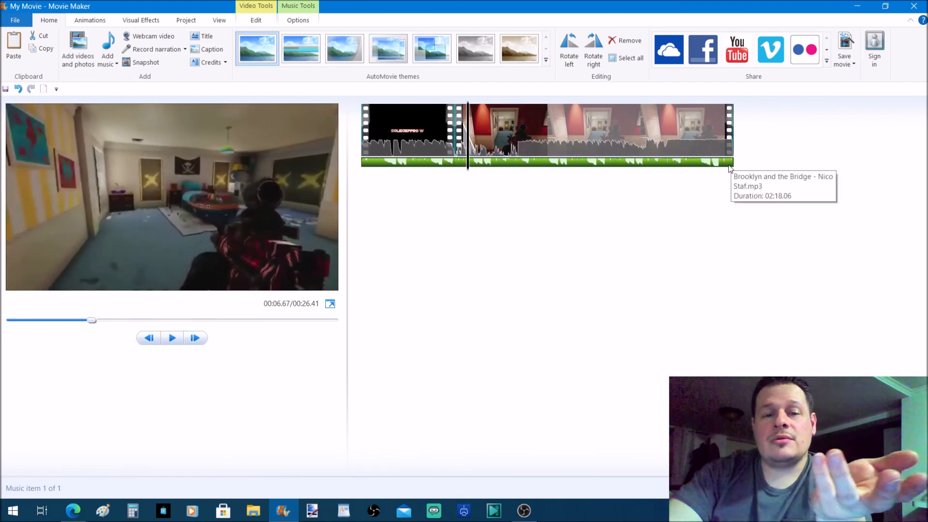
click(305, 19)
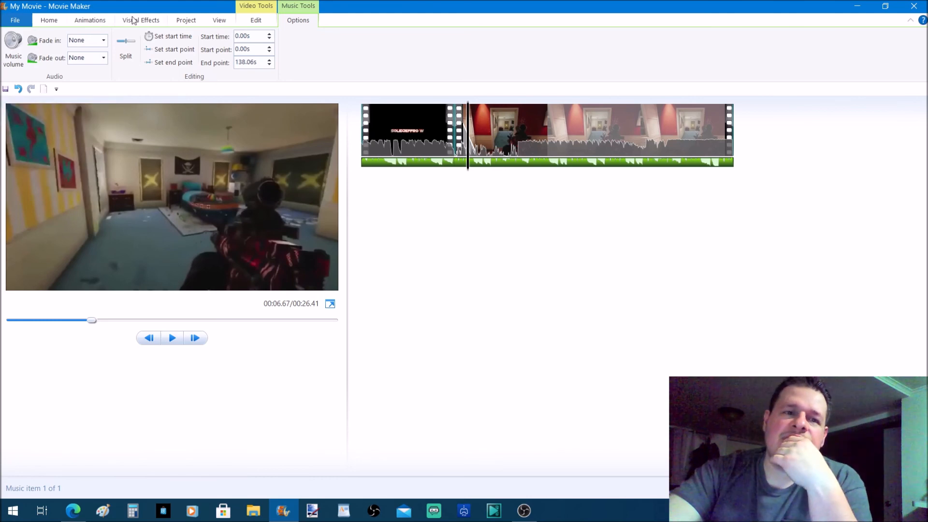
click(129, 53)
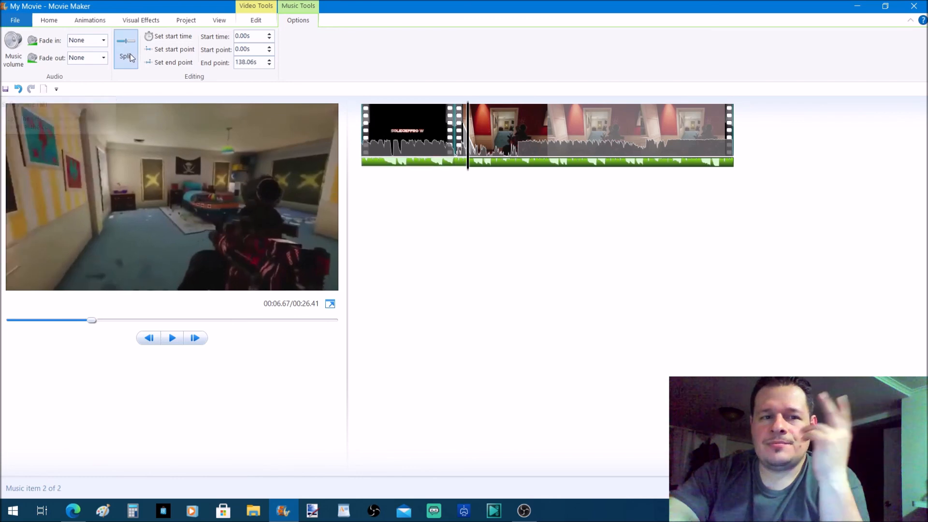
right_click(491, 168)
click(458, 222)
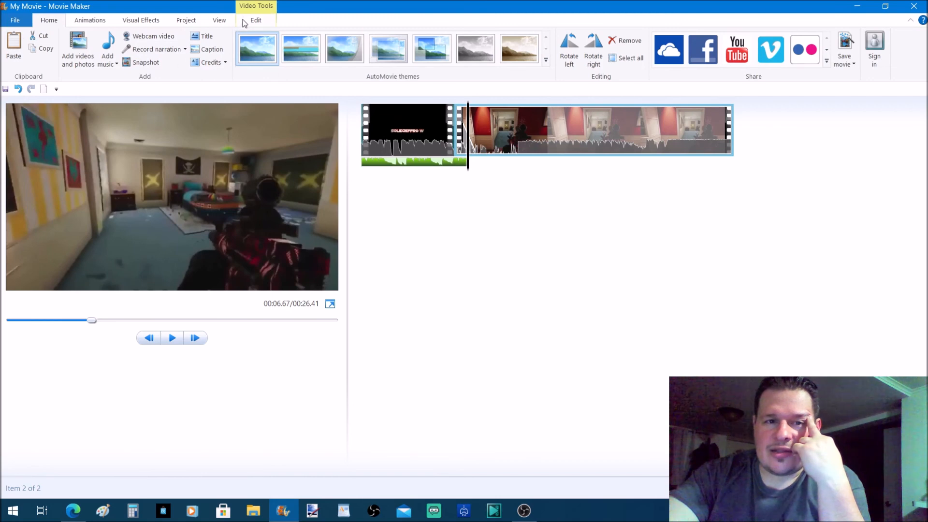
Set the remaining music's fade out to Medium and play the movie from the start to check it
click(440, 164)
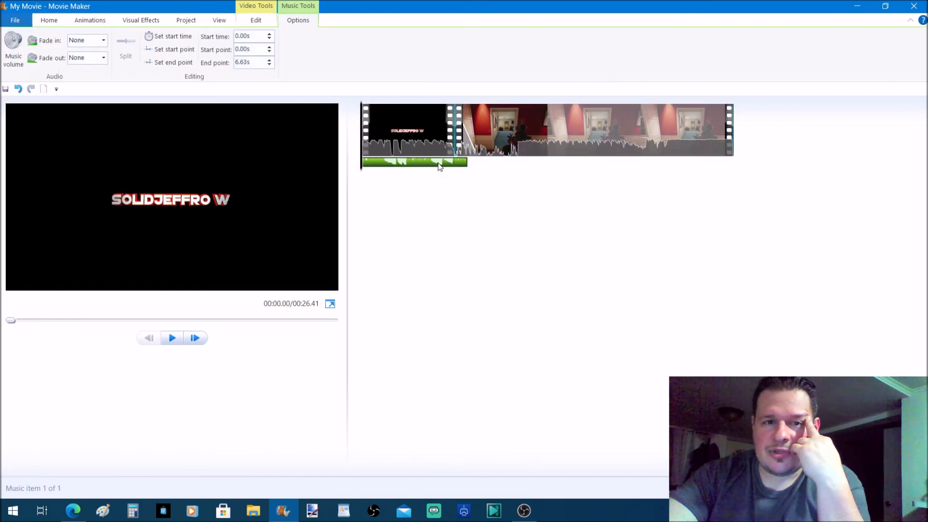
click(104, 59)
click(88, 92)
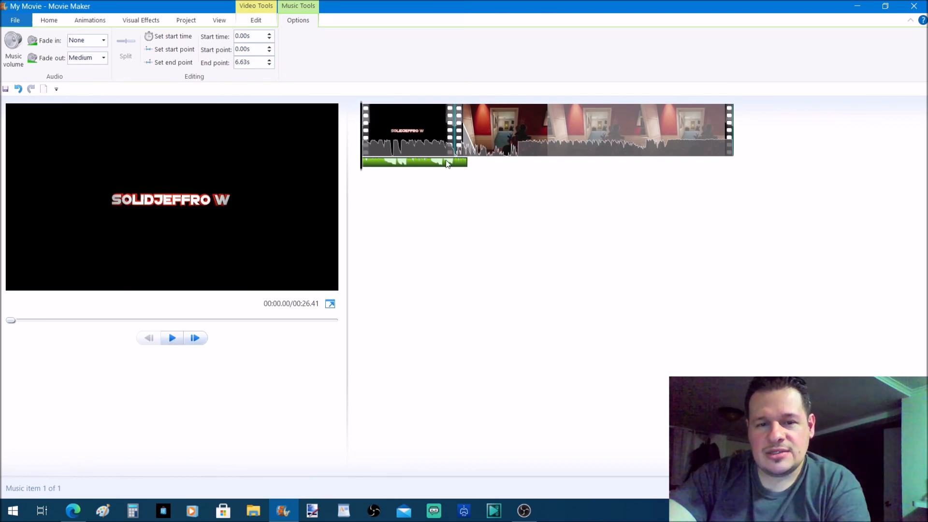
click(179, 342)
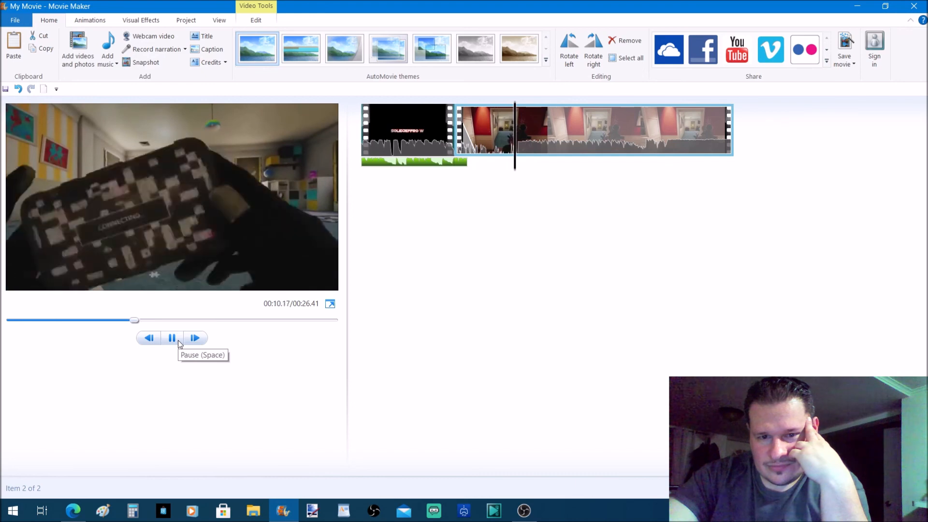
click(178, 340)
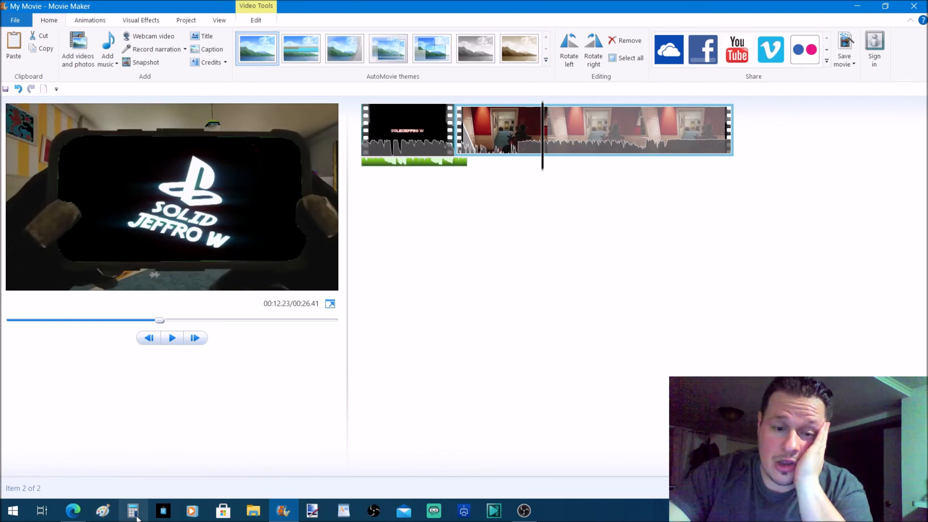
Switch to the Edge browser, maximize its window and open a new tab
click(77, 516)
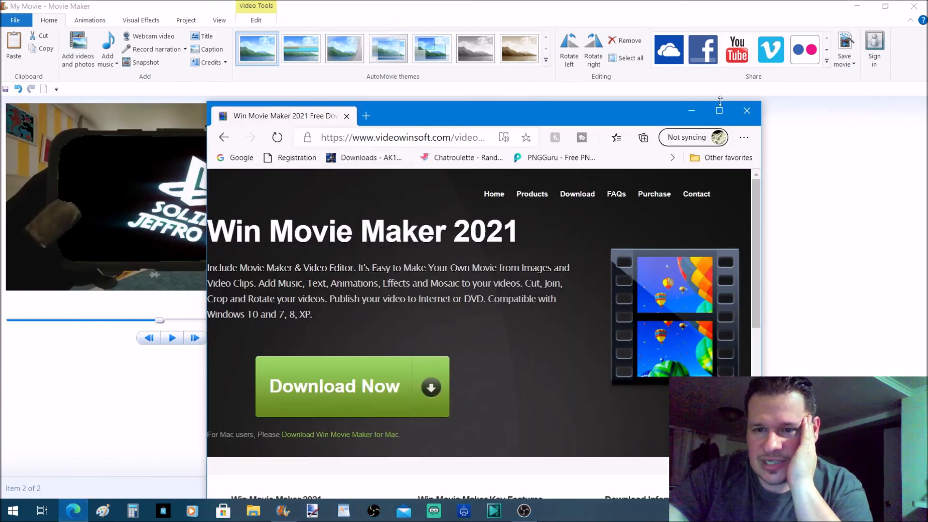
click(719, 110)
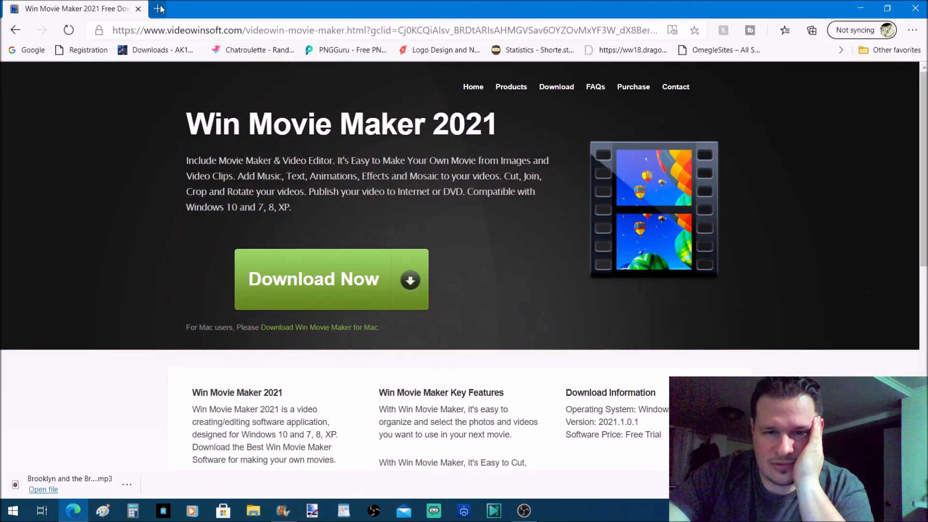
click(159, 8)
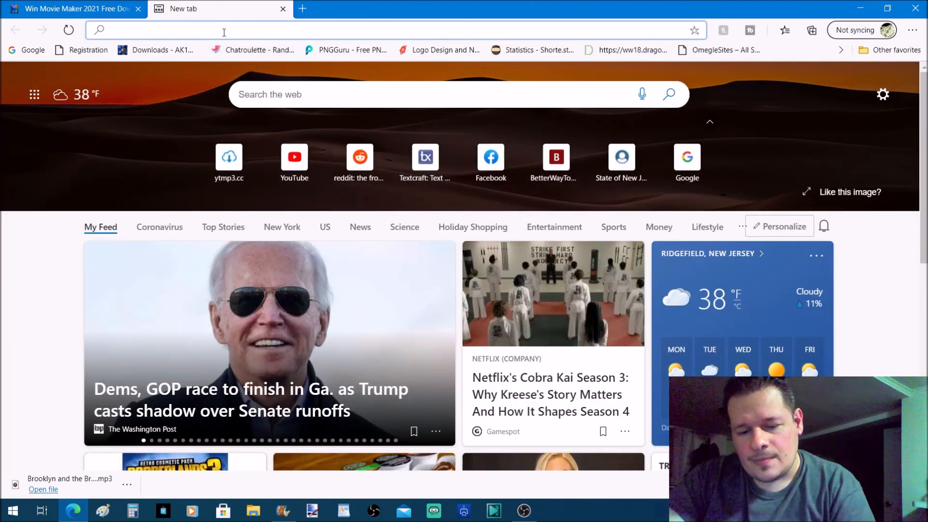
text(p)
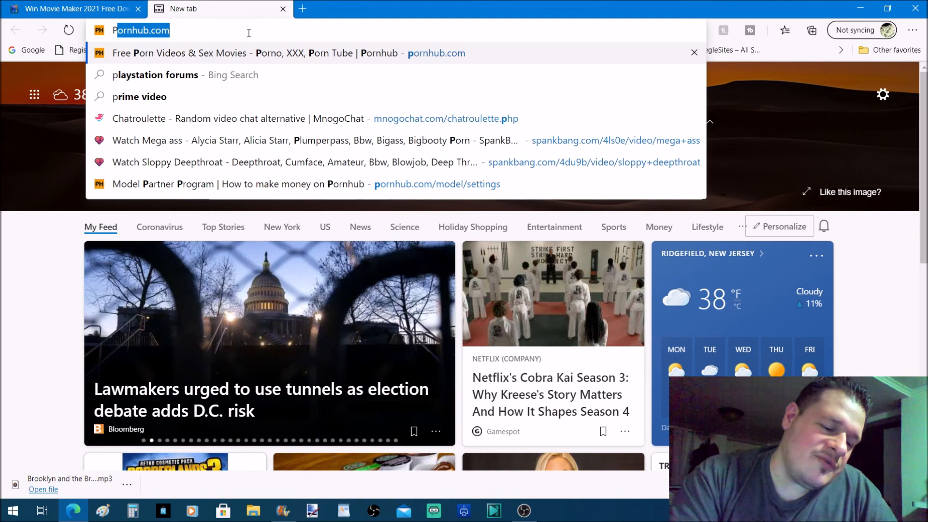
text(A)
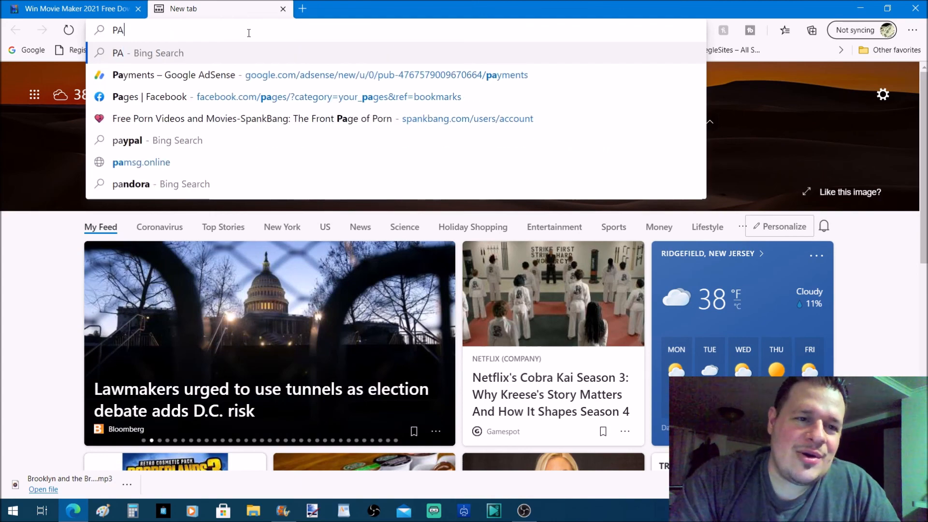
text(NS)
key(BackSpace)
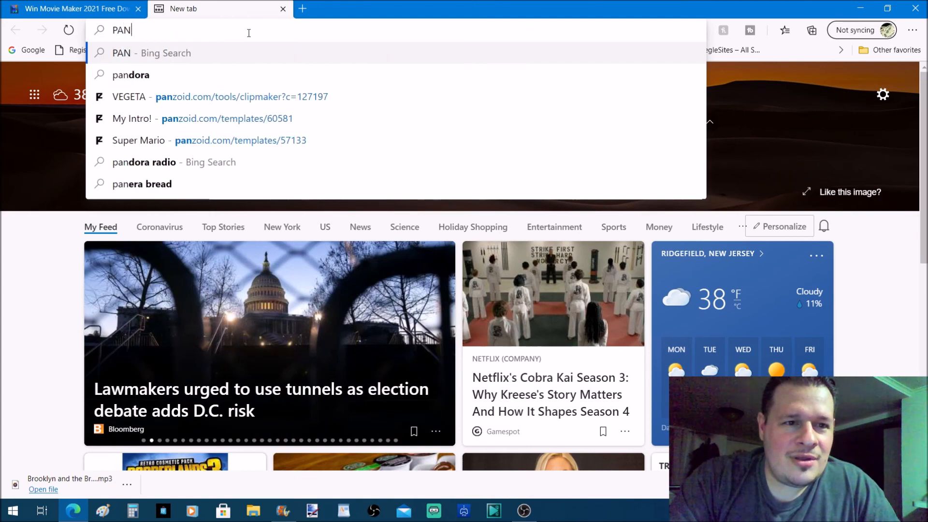
key(BackSpace)
key(BackSpace)
key(BackSpace)
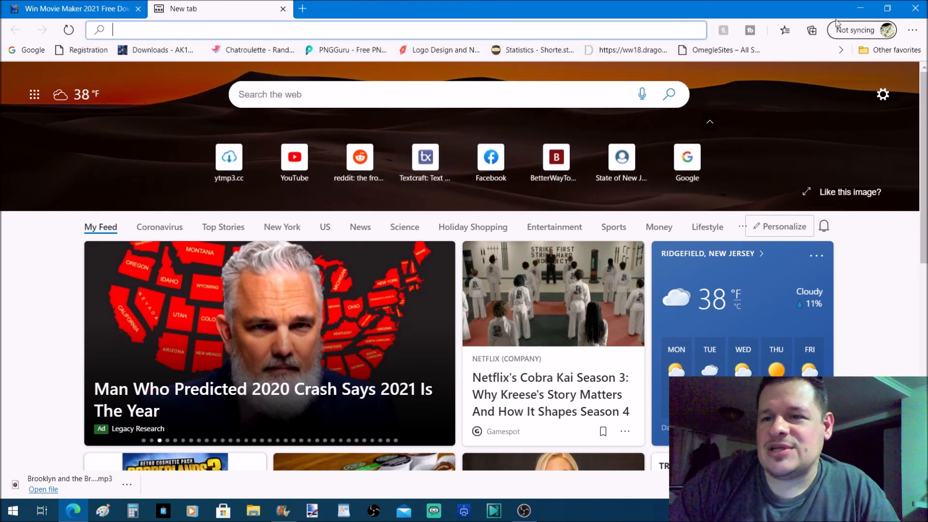
Open Panzoid's Backgrounder from the saved favorites and go to the Panzoid home page
click(788, 33)
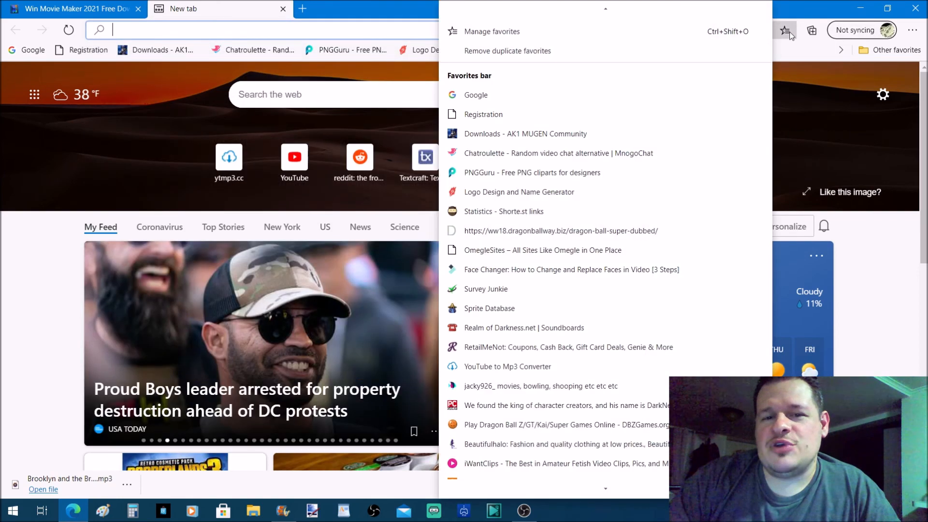
scroll(570, 152, down, 3)
scroll(573, 154, down, 6)
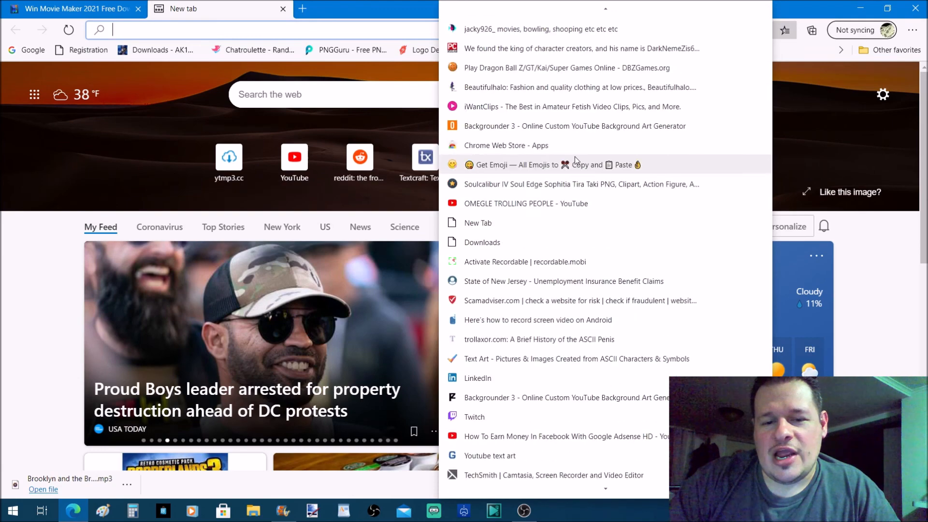
click(529, 264)
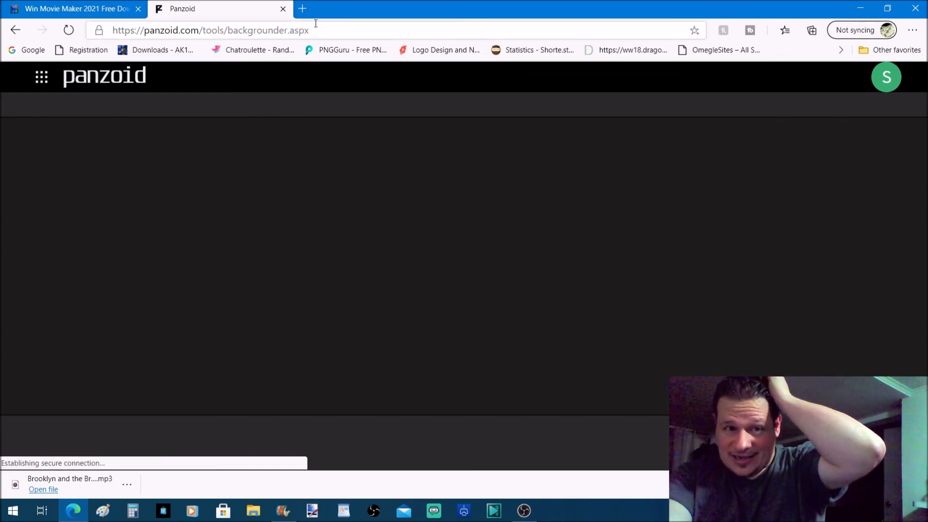
click(86, 79)
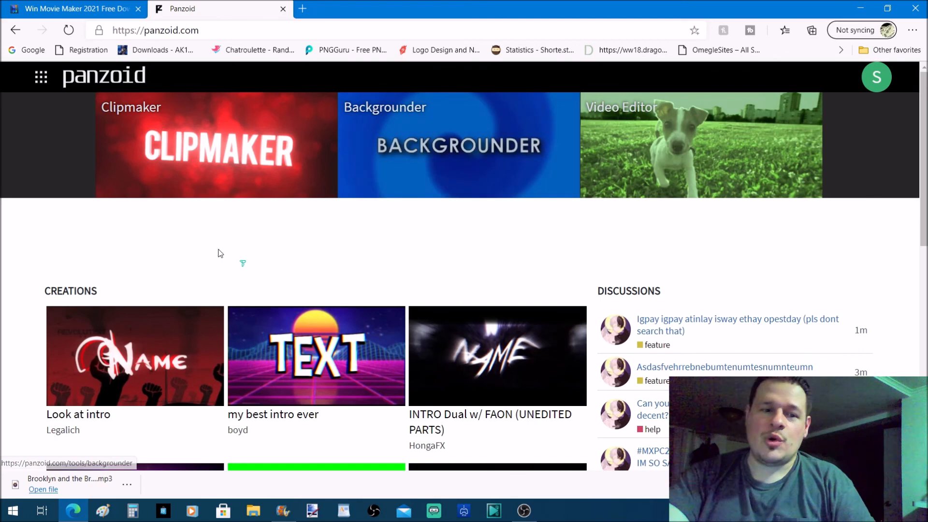
Look over Panzoid's featured creations, open the full creations list and browse its trending intro and outro templates
scroll(220, 253, down, 3)
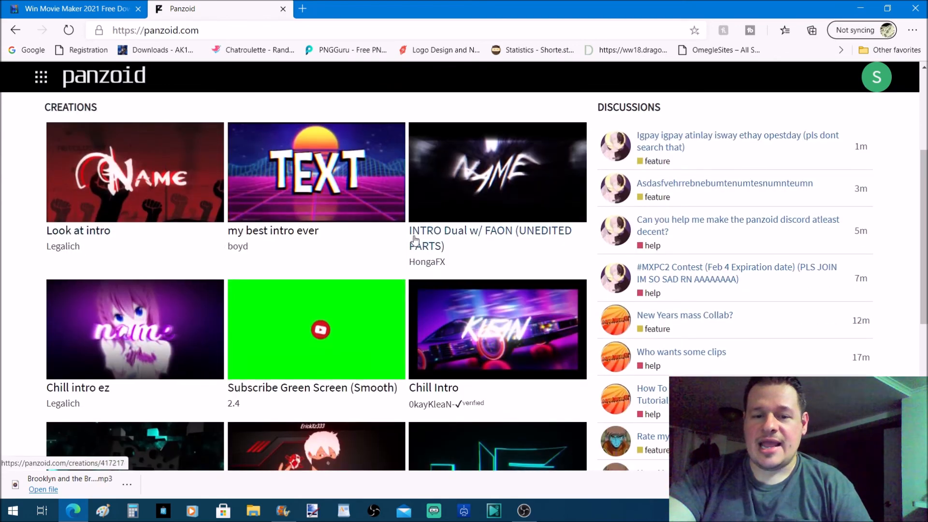
scroll(298, 260, down, 4)
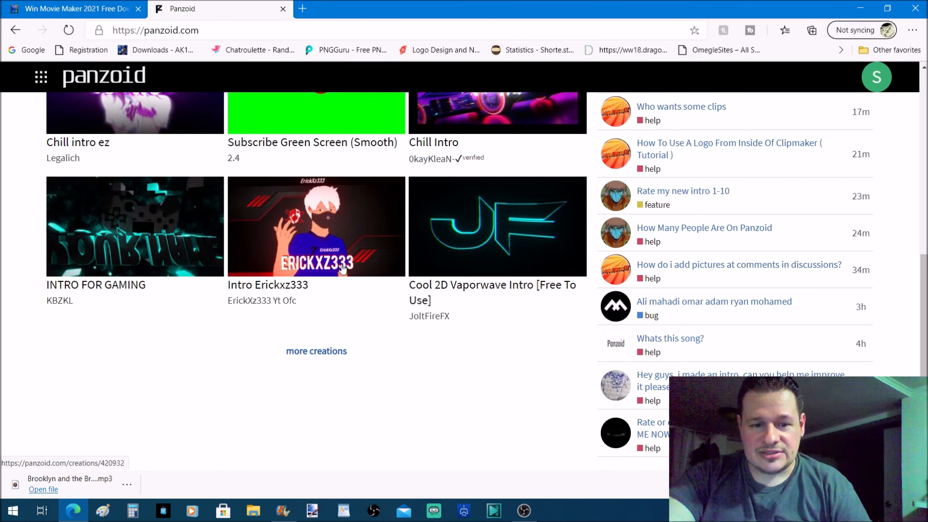
click(304, 352)
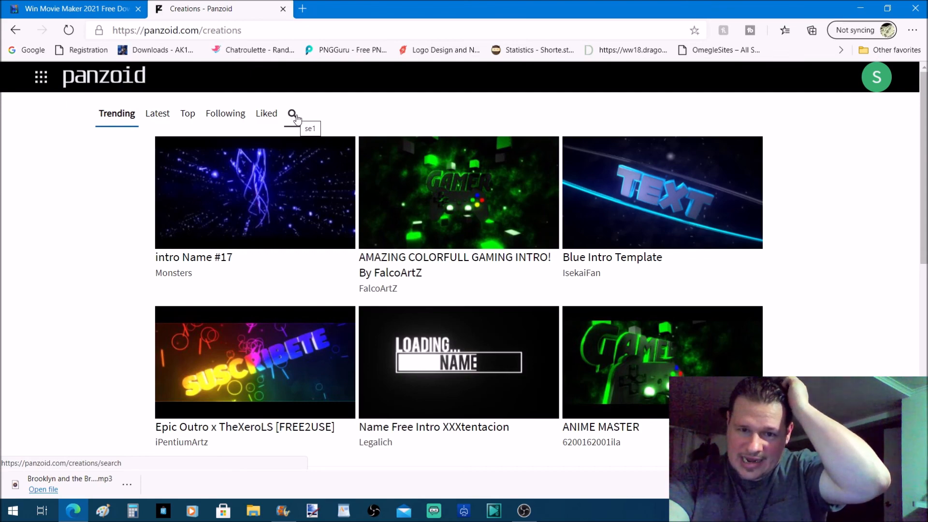
scroll(376, 204, down, 5)
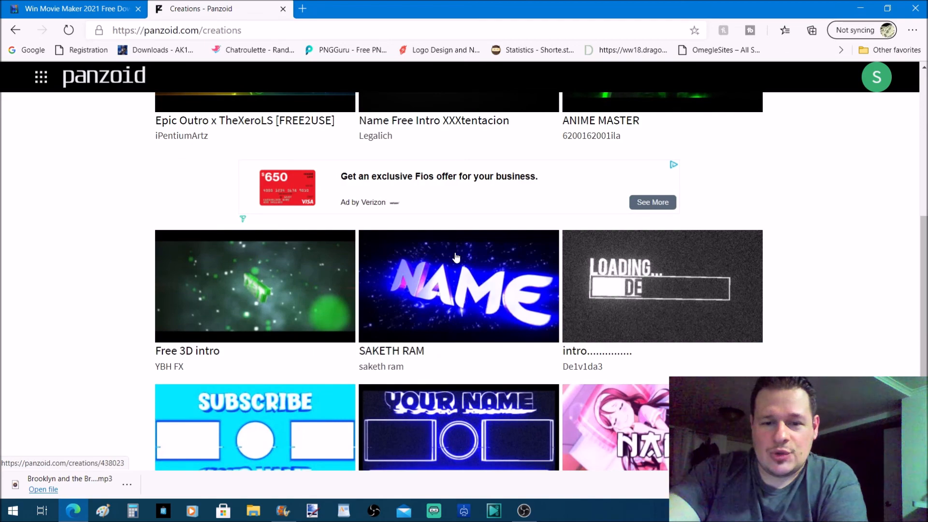
scroll(447, 272, down, 2)
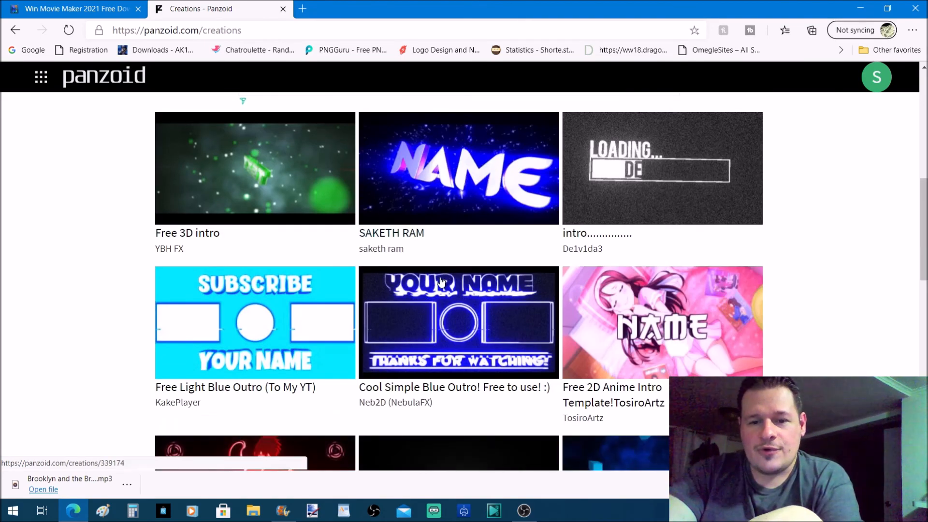
scroll(441, 282, down, 5)
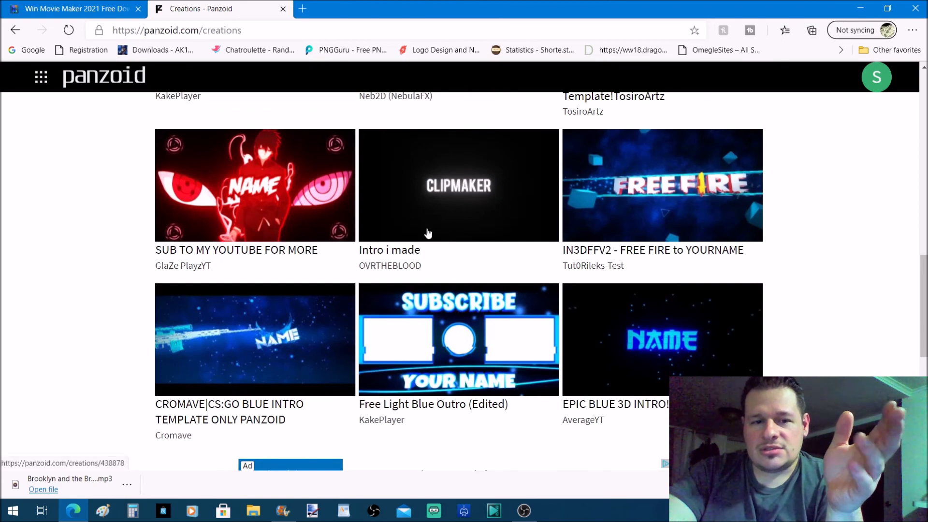
Choose the trending template Name Free Intro XXXtentacion and open it in Clipmaker
scroll(430, 242, up, 10)
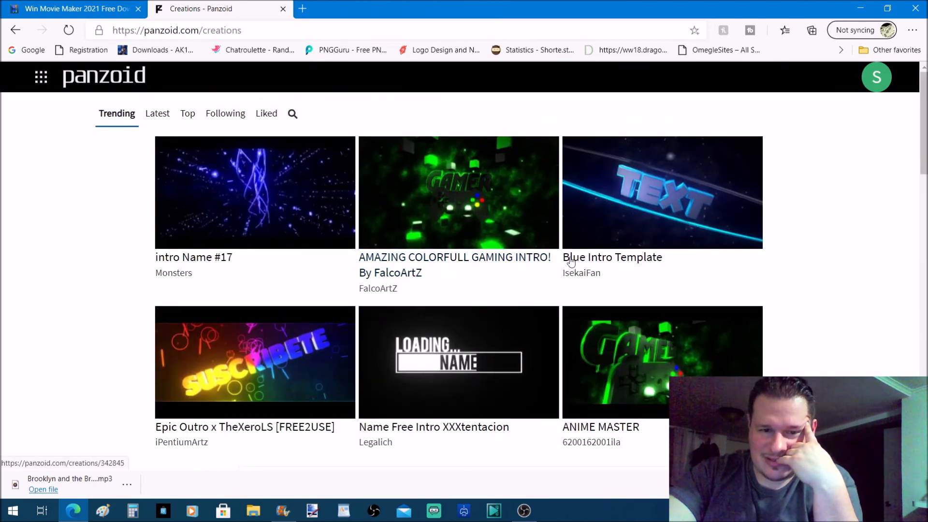
click(453, 367)
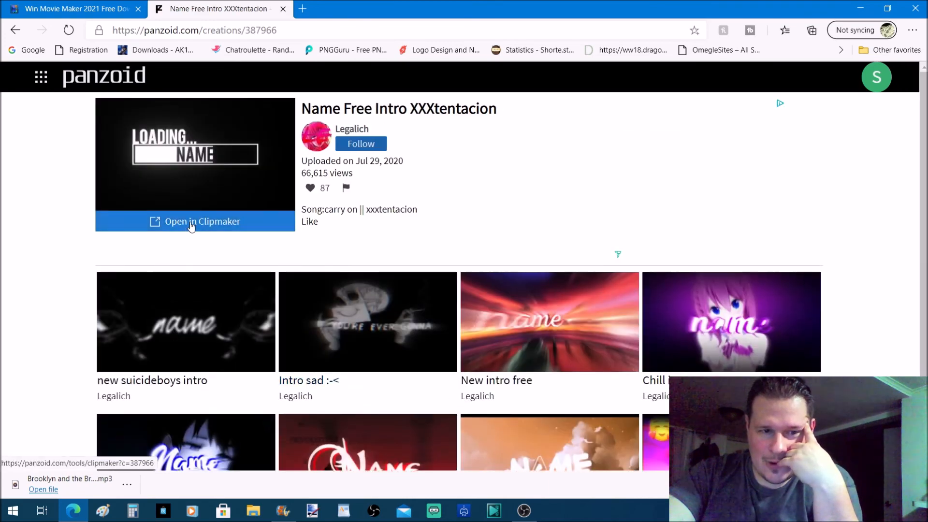
click(190, 227)
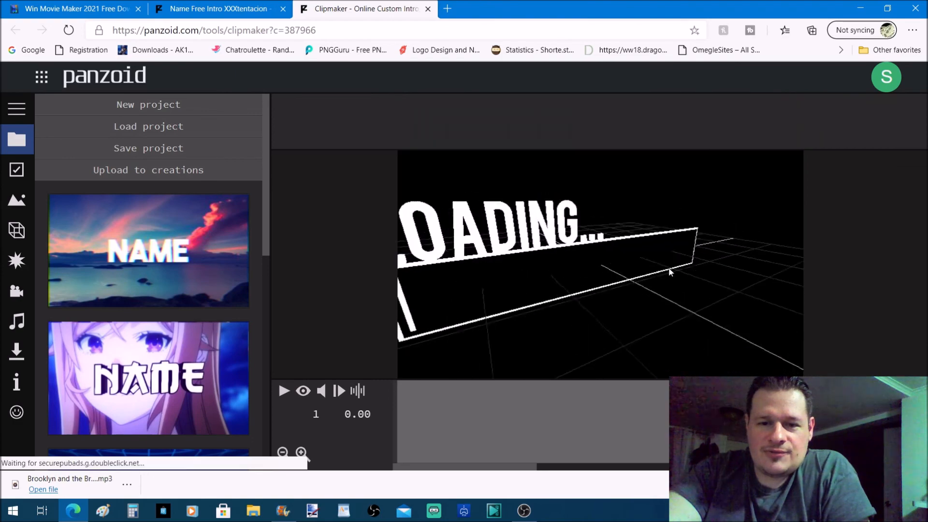
Play the intro template in Clipmaker with the render preview on, and pause it while the name text is appearing
drag(590, 233, 576, 281)
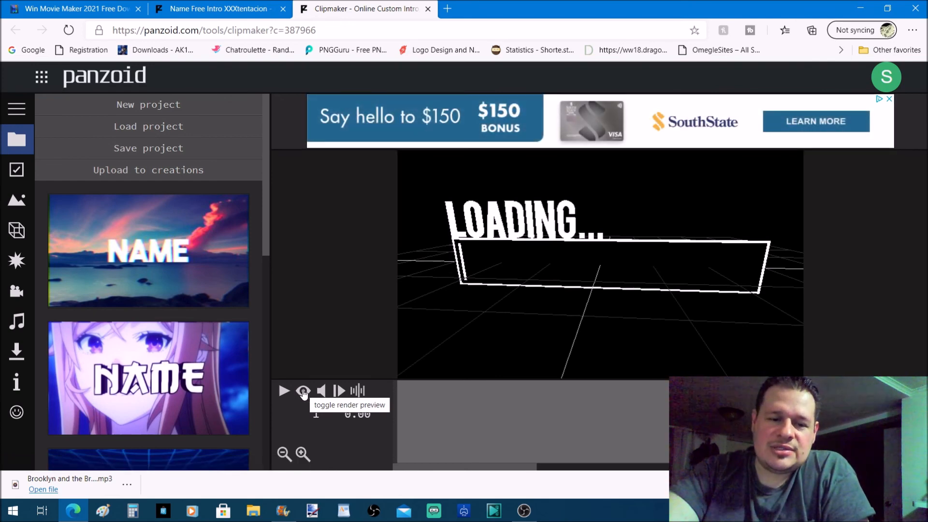
click(305, 393)
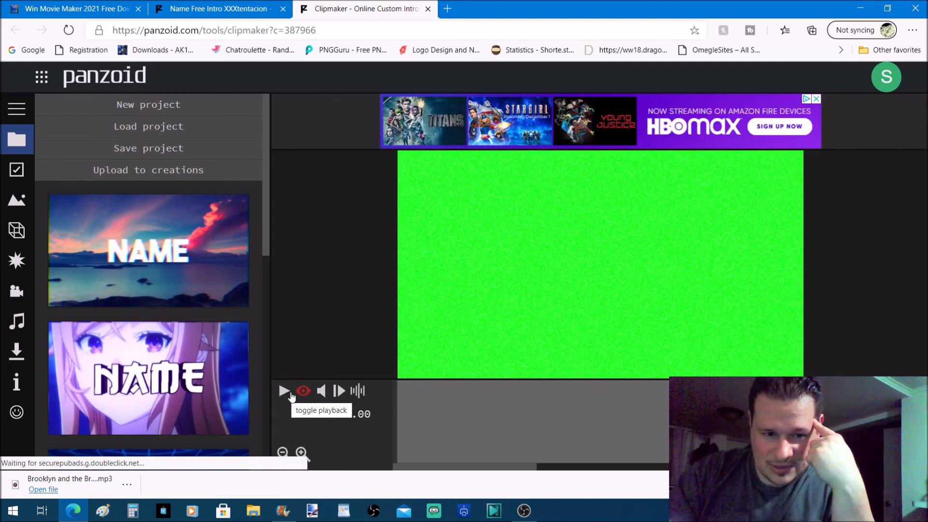
click(290, 394)
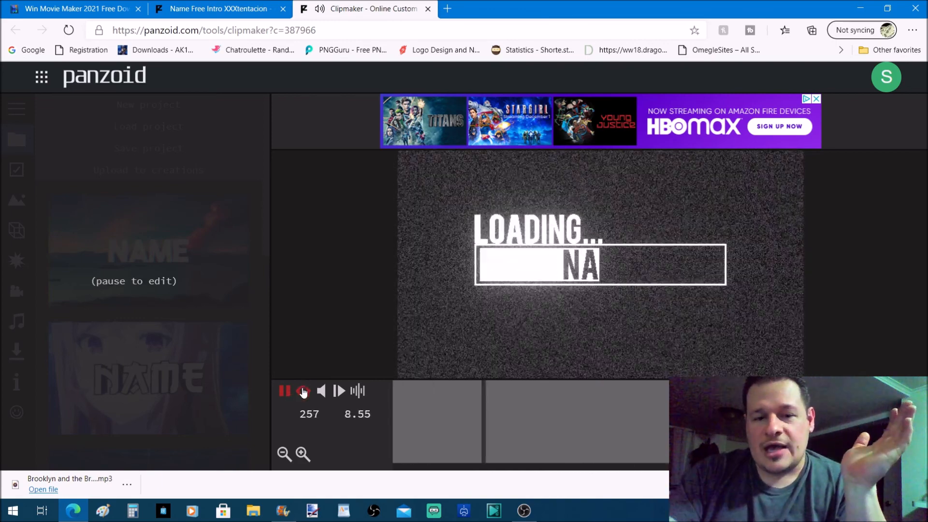
click(284, 393)
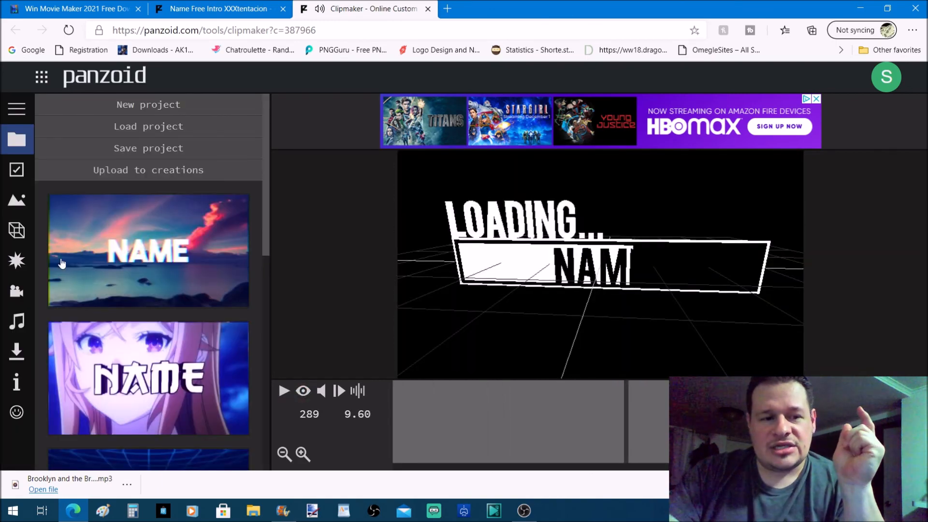
Replace the template's "name" 3D text object with SOLIDJEFFRO W
click(17, 231)
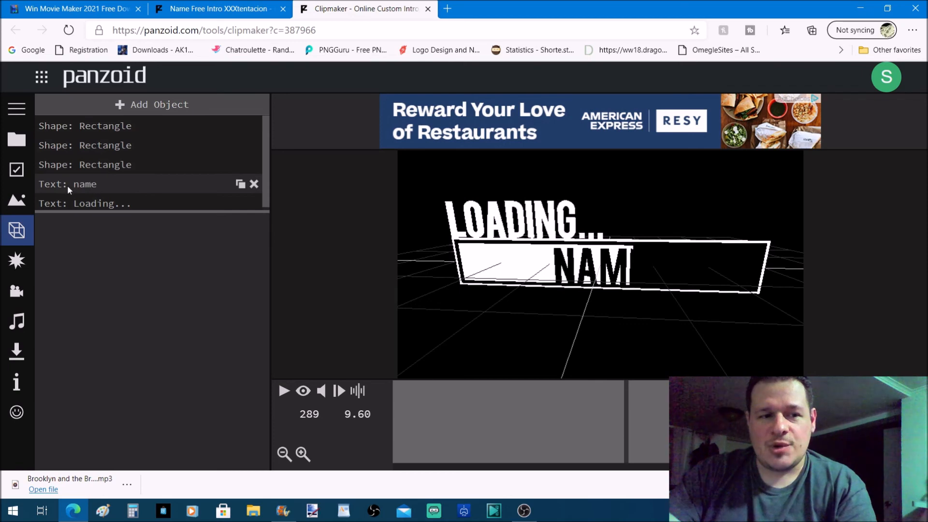
click(95, 184)
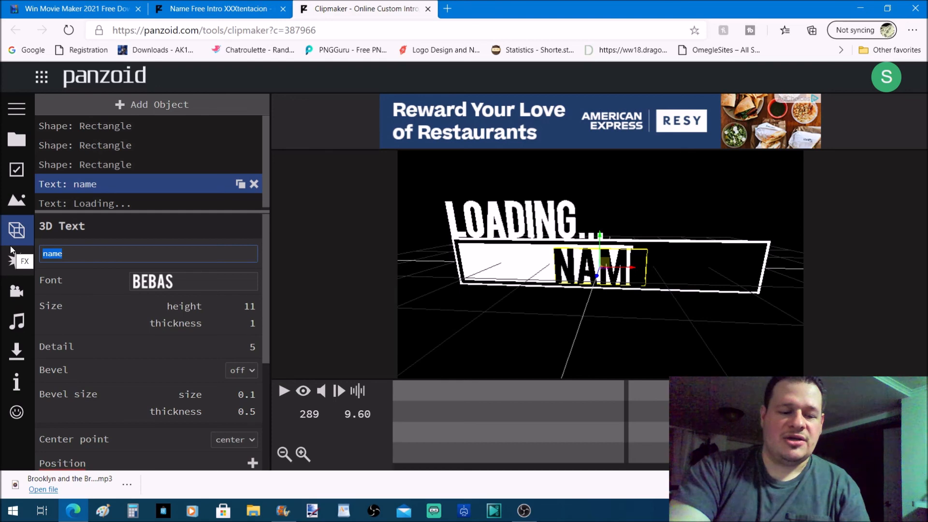
text(sou)
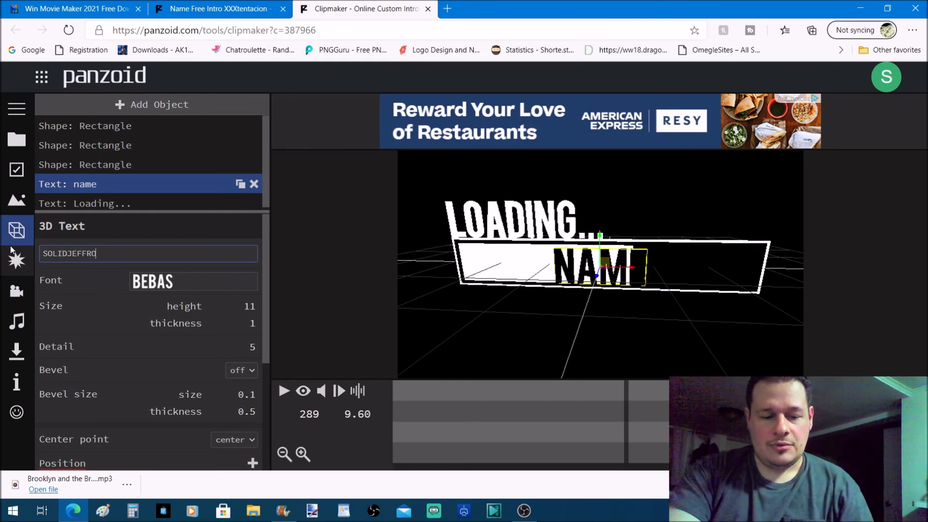
key(Return)
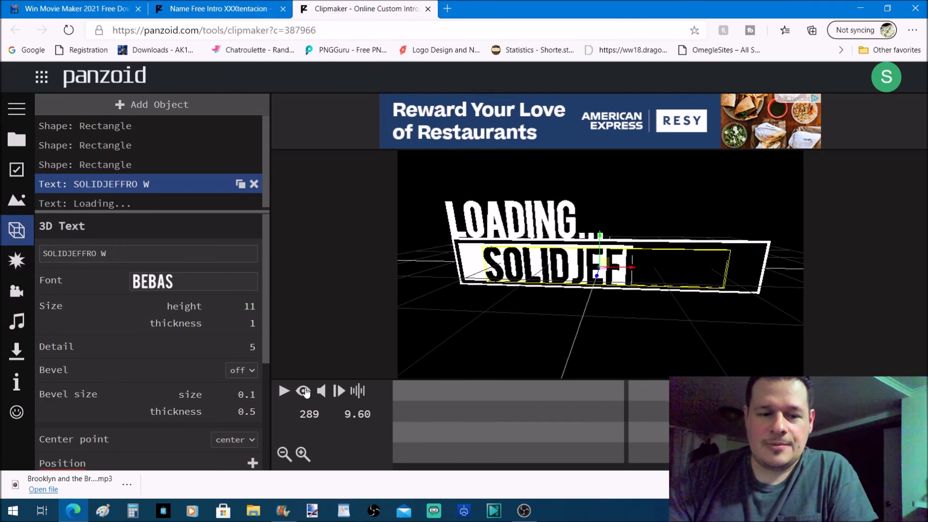
Rewind the timeline to near the start and play the customized intro with the render preview on
drag(480, 414, 13, 384)
drag(612, 470, 435, 470)
click(499, 424)
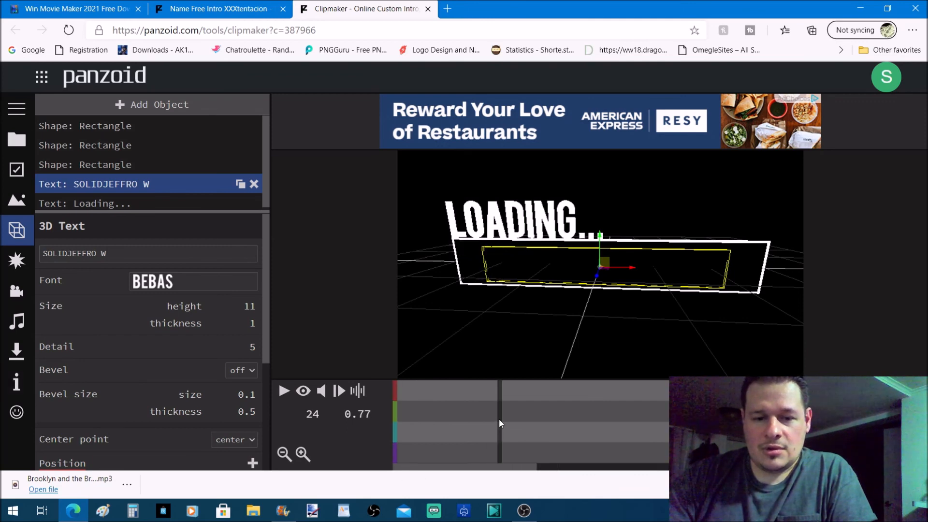
click(303, 391)
click(285, 391)
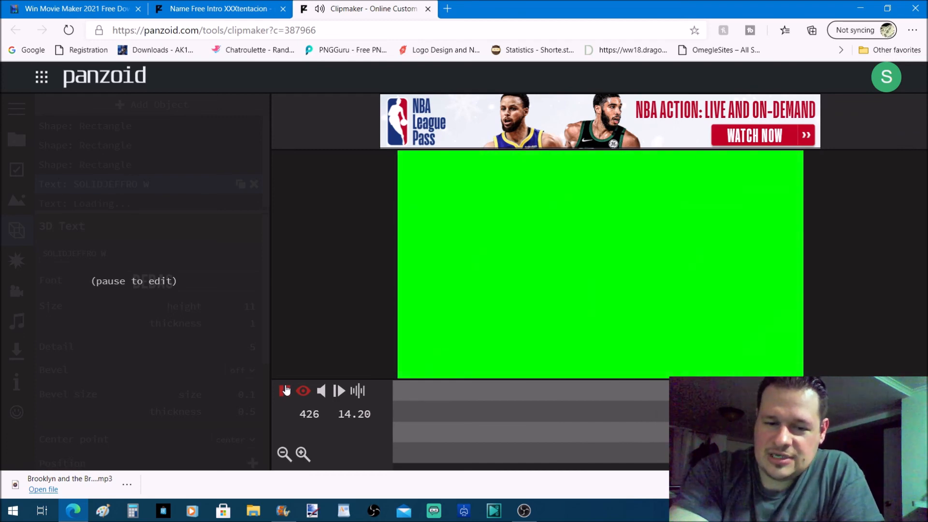
click(285, 391)
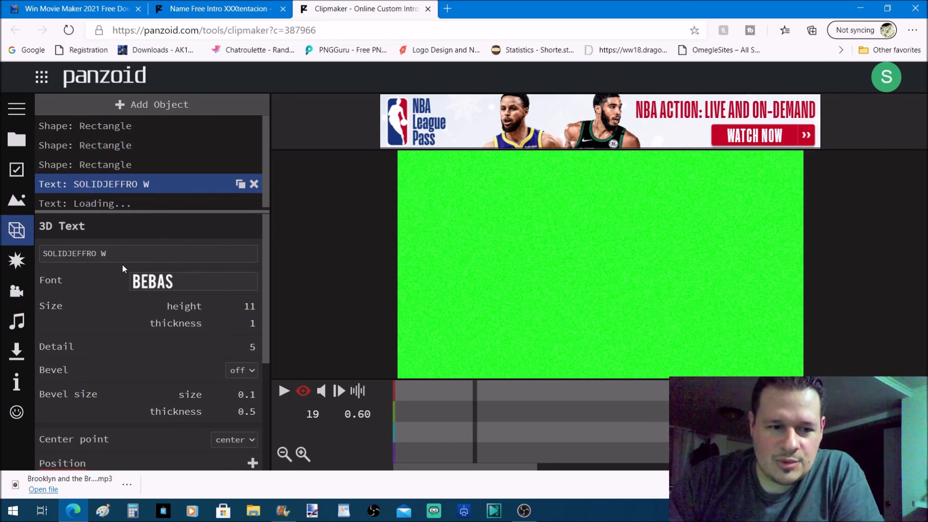
Start a balanced-mode .mkv render of the intro with file storage on the device allowed, and cancel it
click(18, 356)
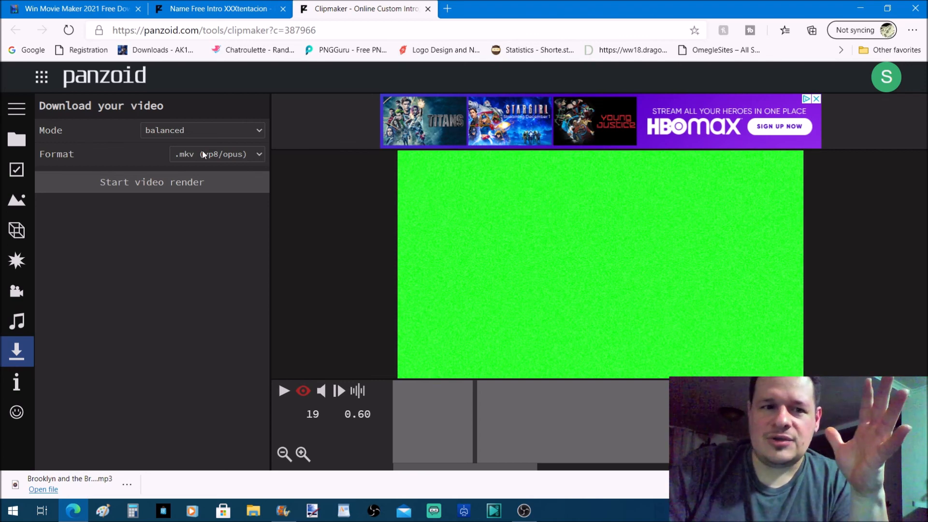
click(155, 187)
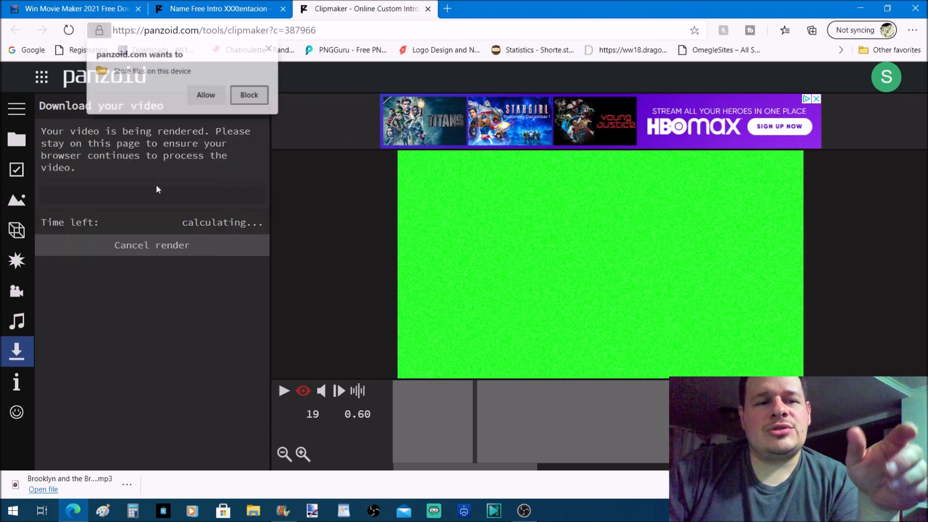
click(206, 95)
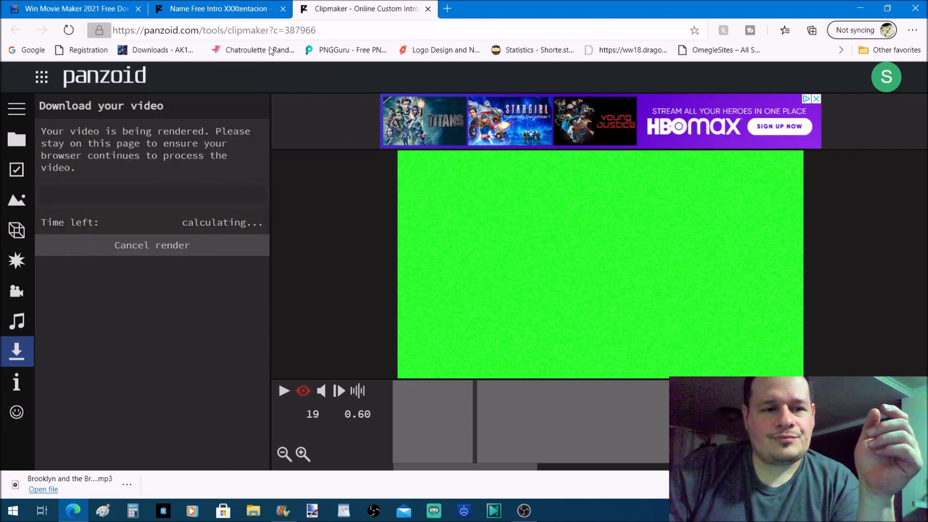
click(160, 245)
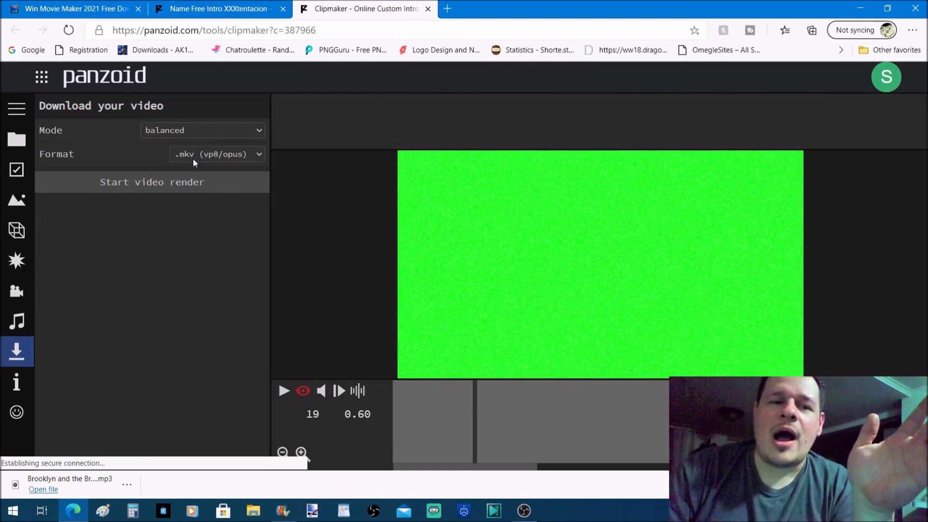
Set the video download's render mode to good quality and review the other mode options
click(258, 132)
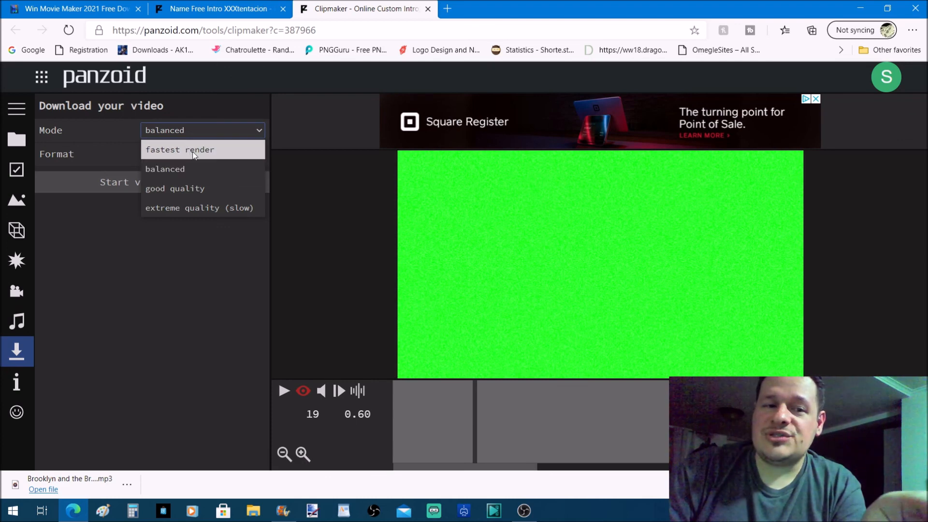
click(195, 193)
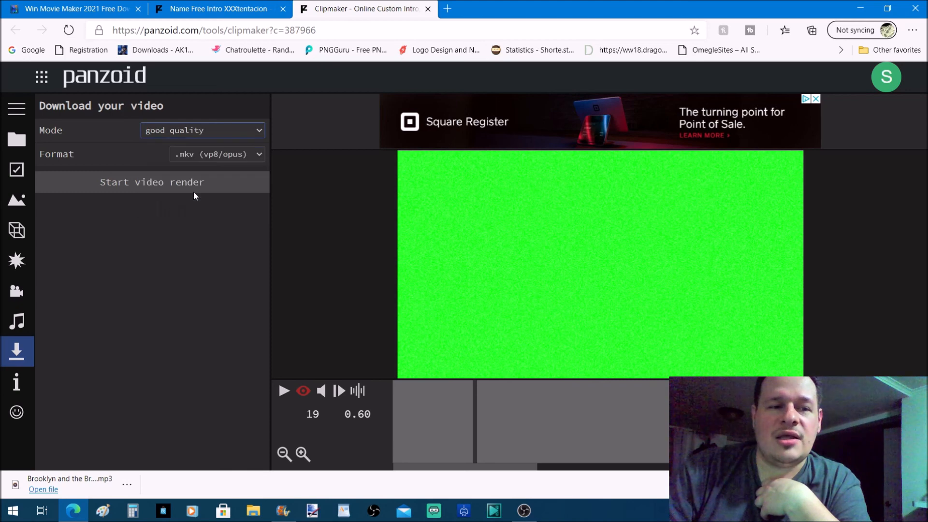
click(247, 131)
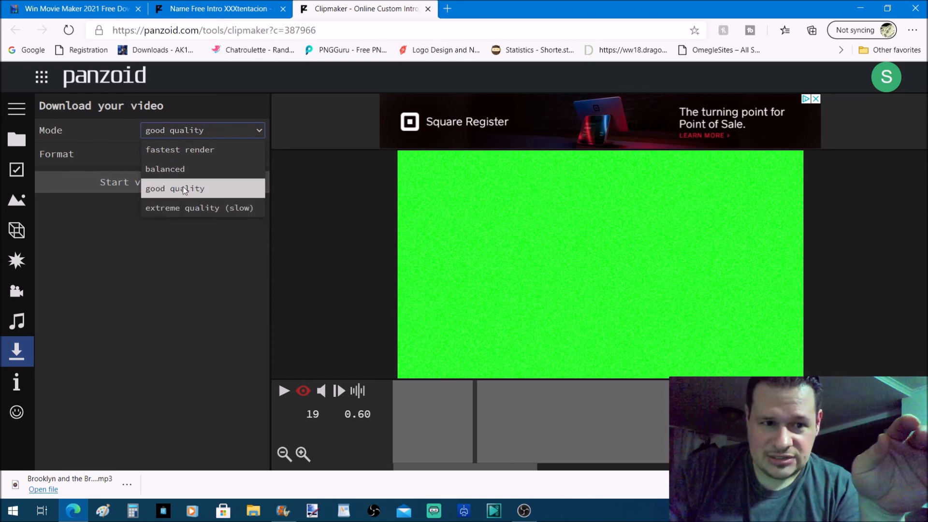
click(174, 278)
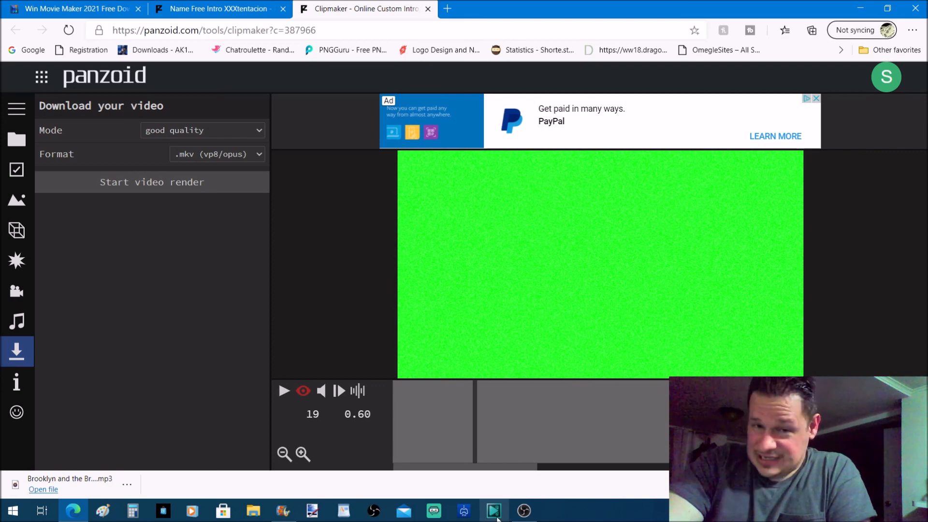
Search Google for "vsdc free video editor" in a new browser tab
click(447, 9)
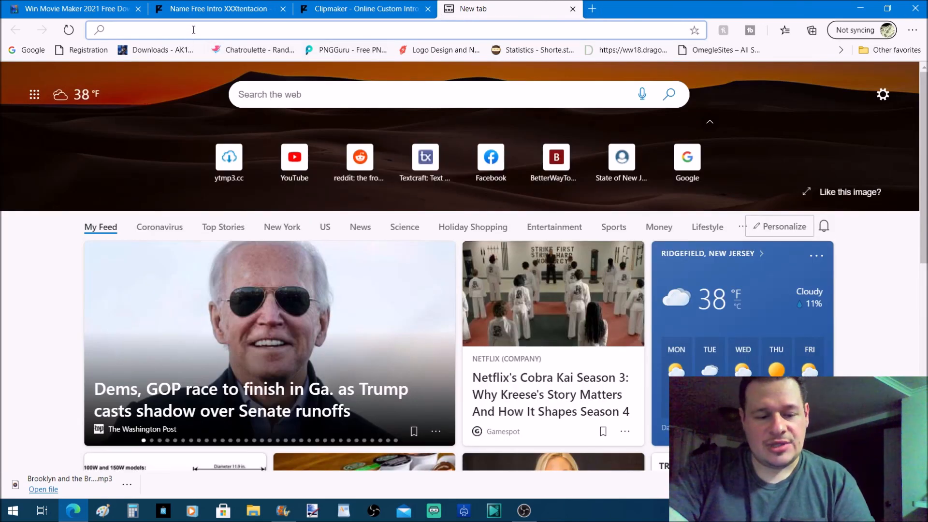
click(29, 50)
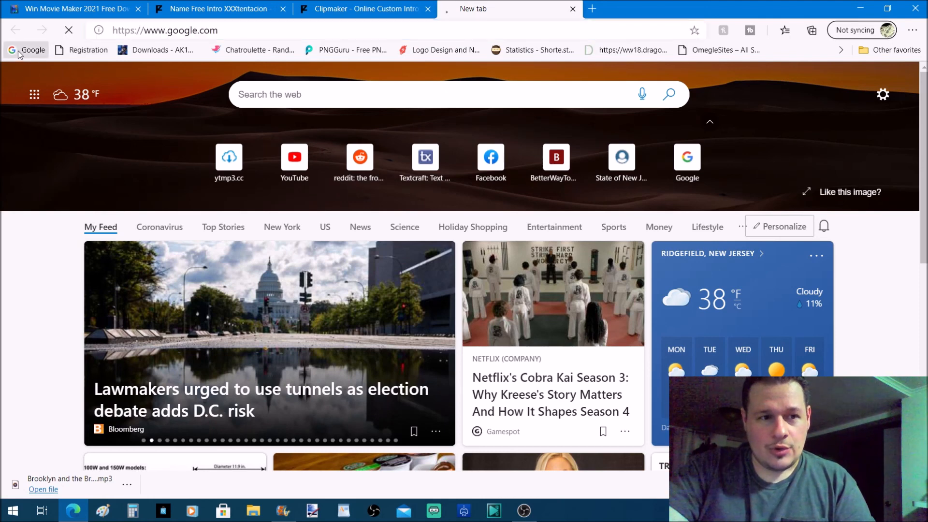
text(VS)
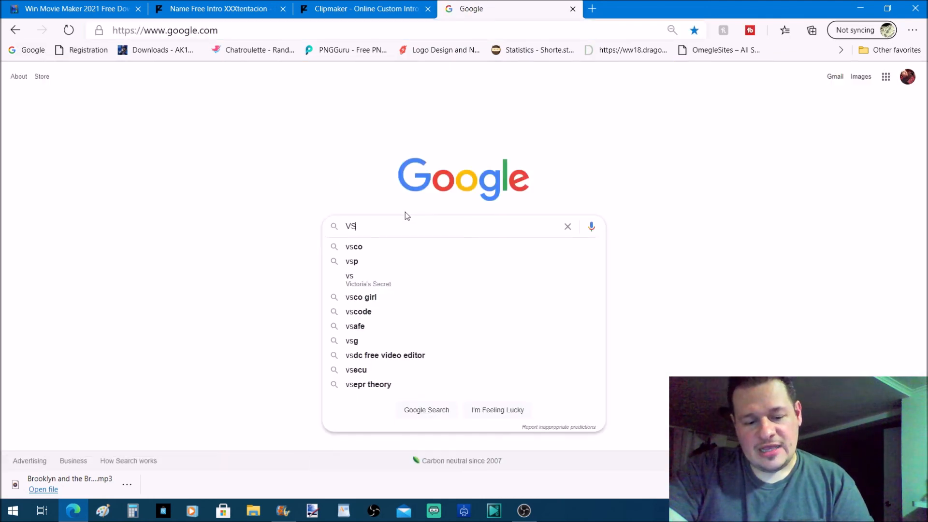
text(DC)
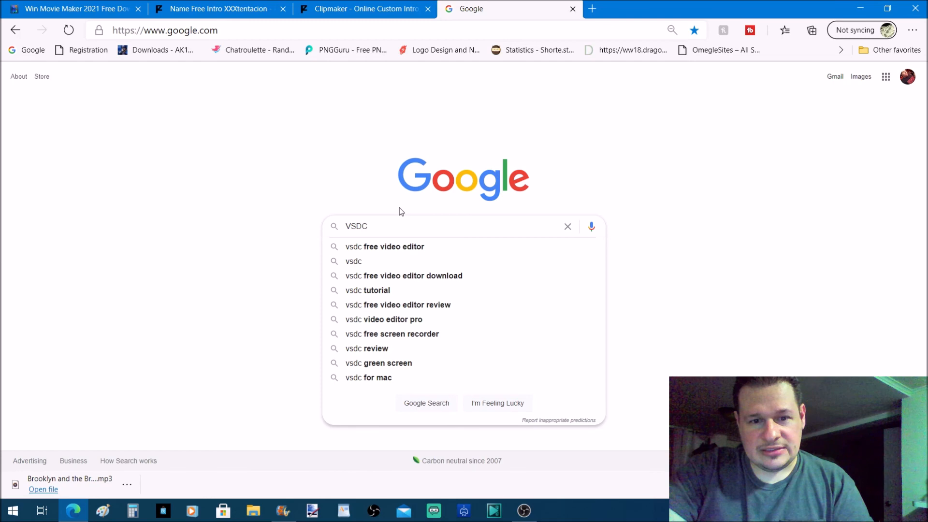
click(387, 251)
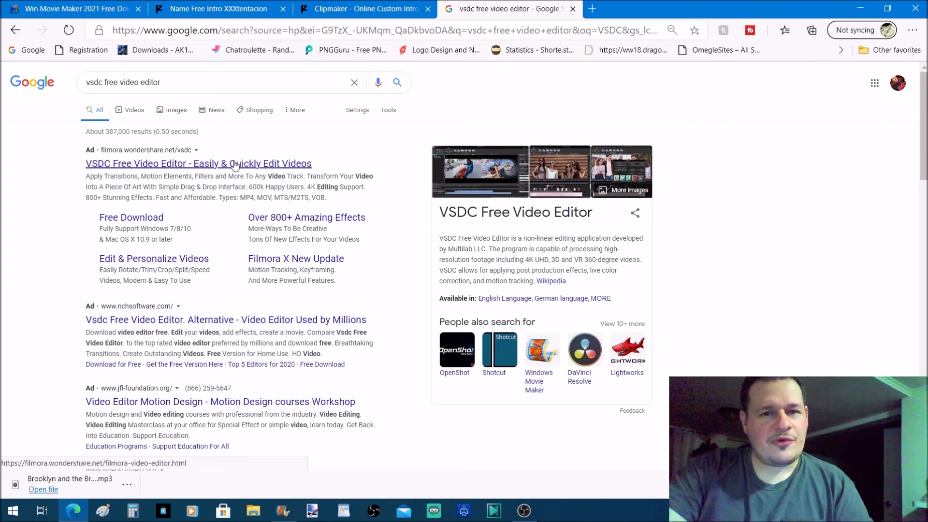
Minimize the browser and close Movie Maker without saving the changes to My Movie
click(857, 12)
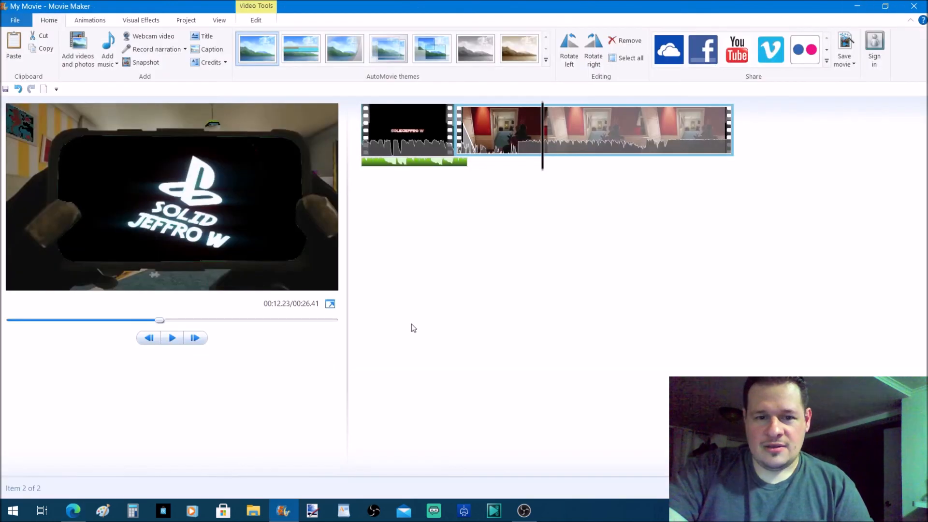
click(494, 515)
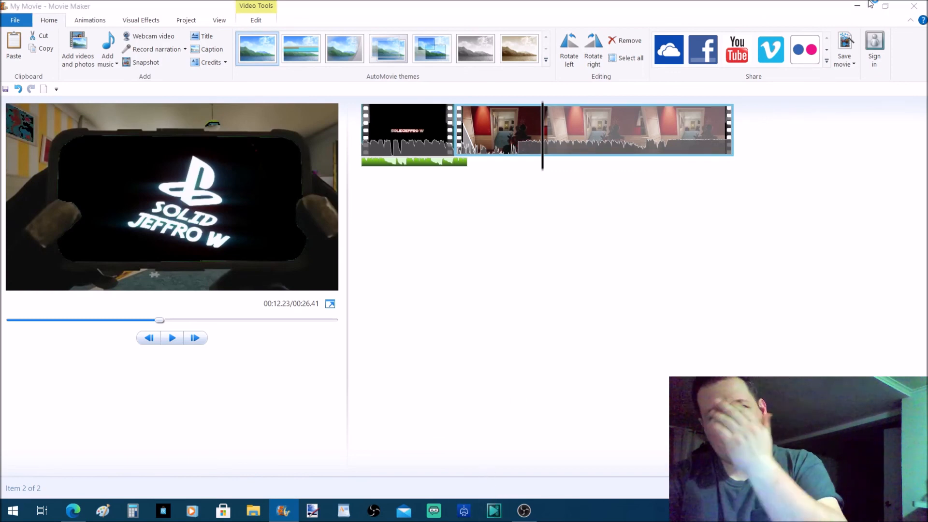
click(915, 5)
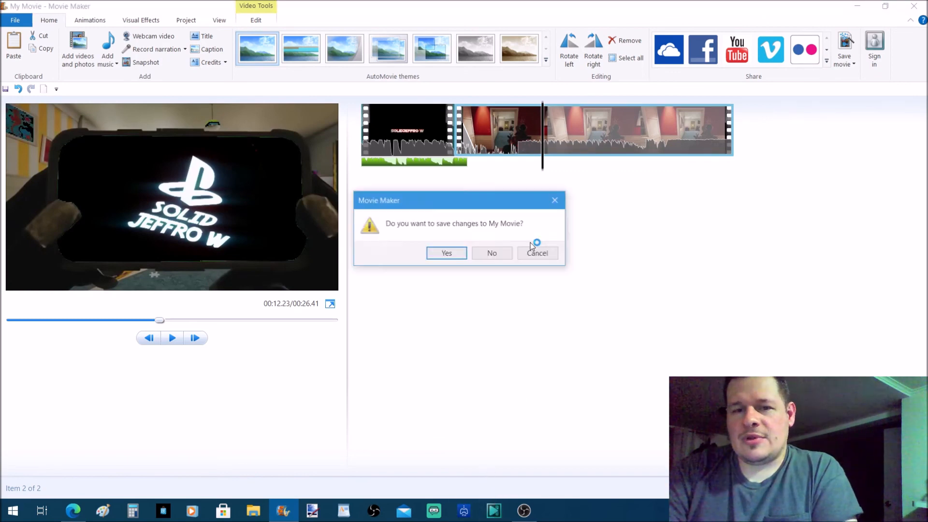
click(498, 253)
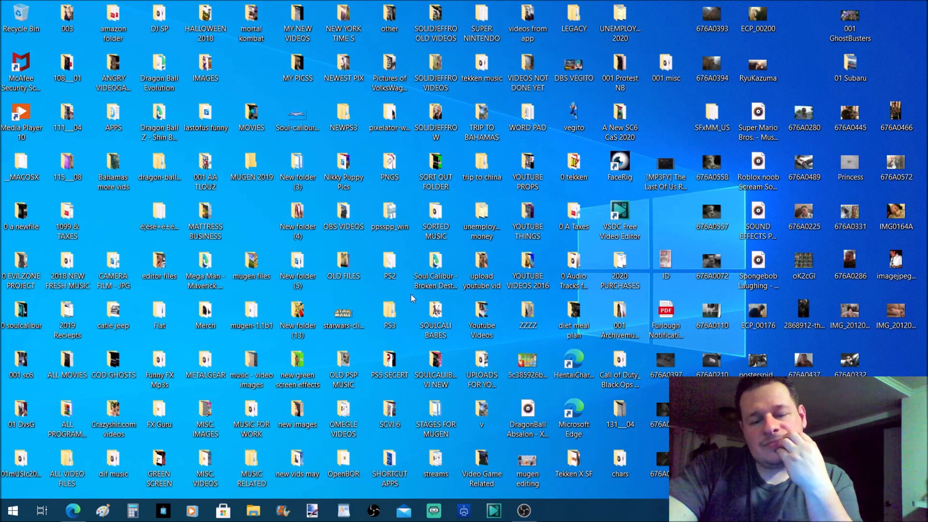
Open VSDC Video Editor and dismiss its Pro upgrade offer and the version 6.6.1 update prompt
click(494, 511)
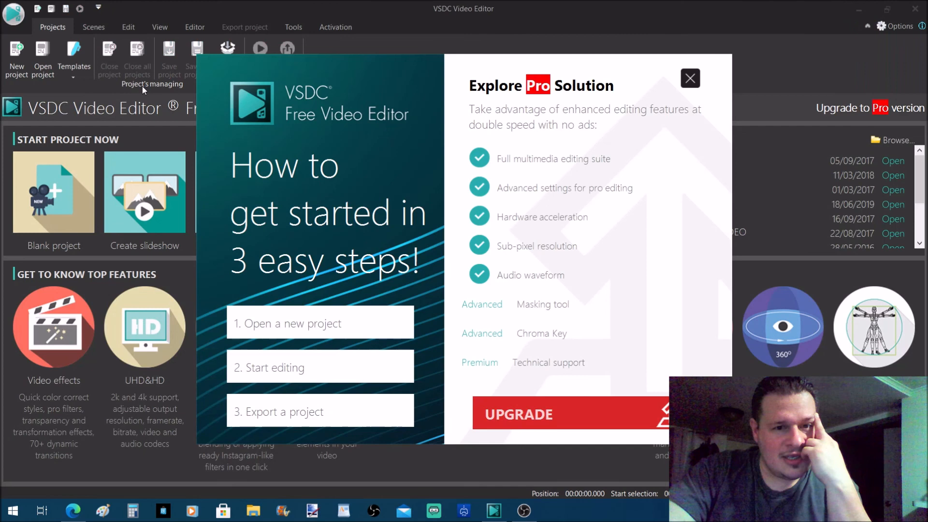
click(691, 81)
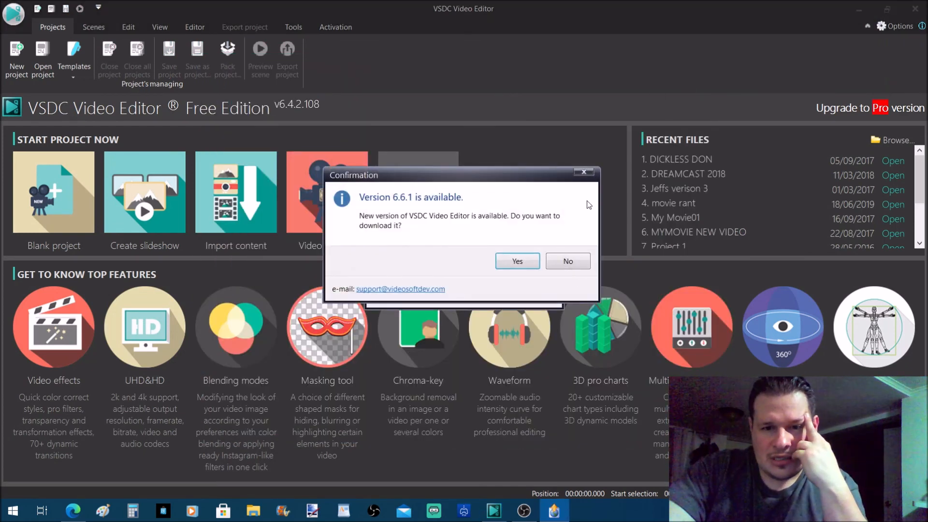
click(583, 172)
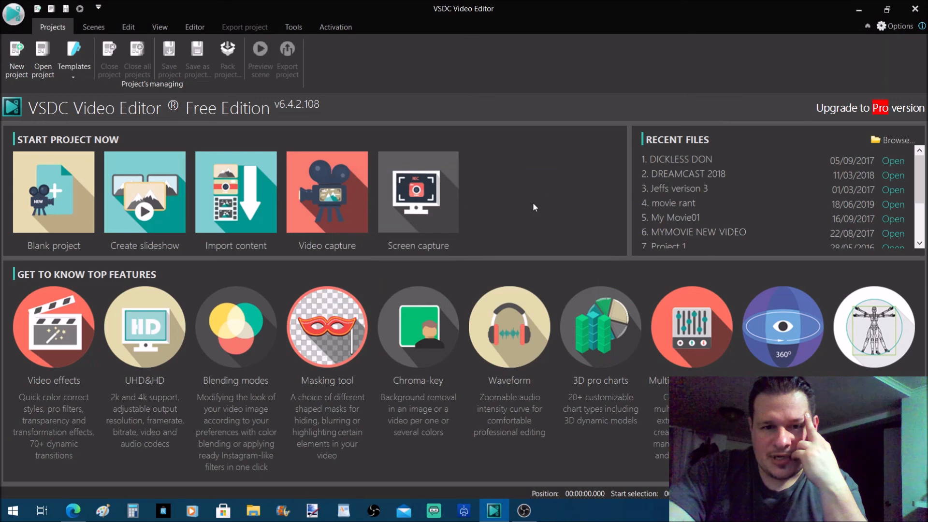
Create a new slideshow project titled Project 1 at Full HD 1920x1080 pixels (16:9) and 30 fps
click(18, 53)
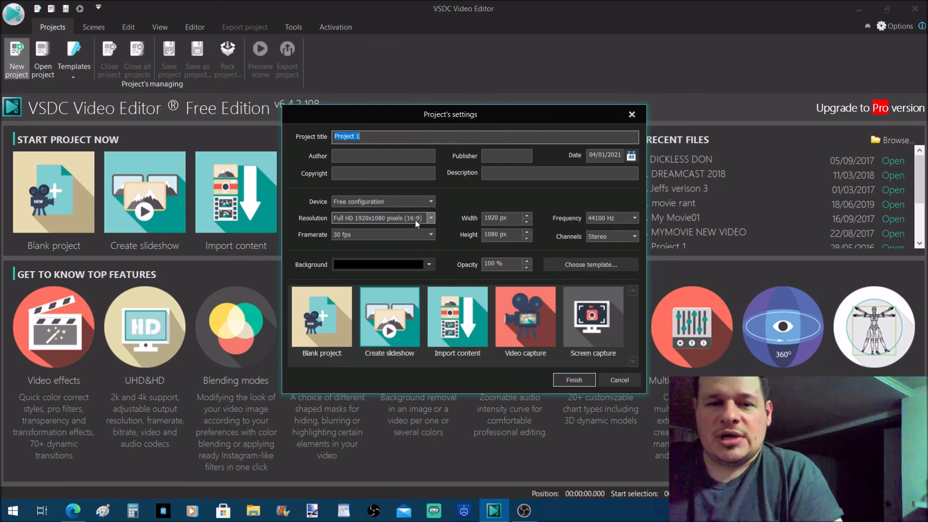
click(430, 219)
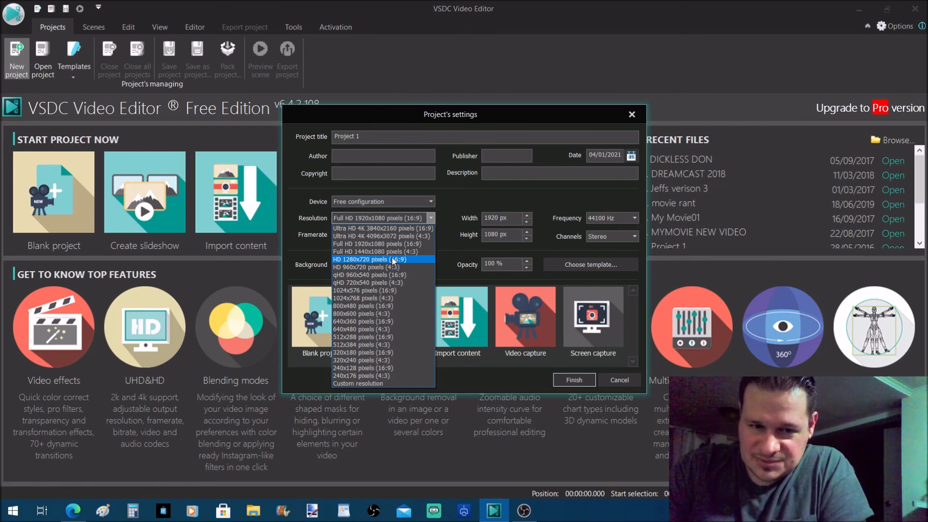
click(440, 208)
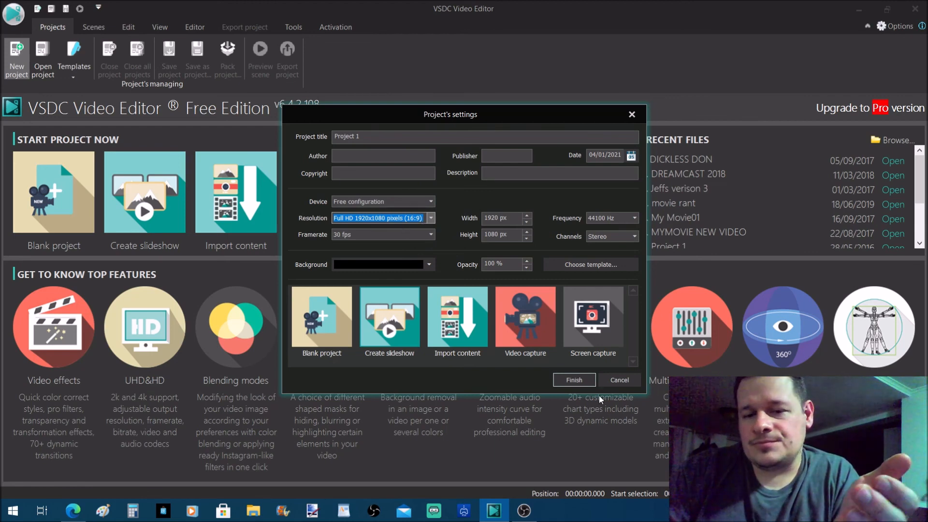
click(580, 381)
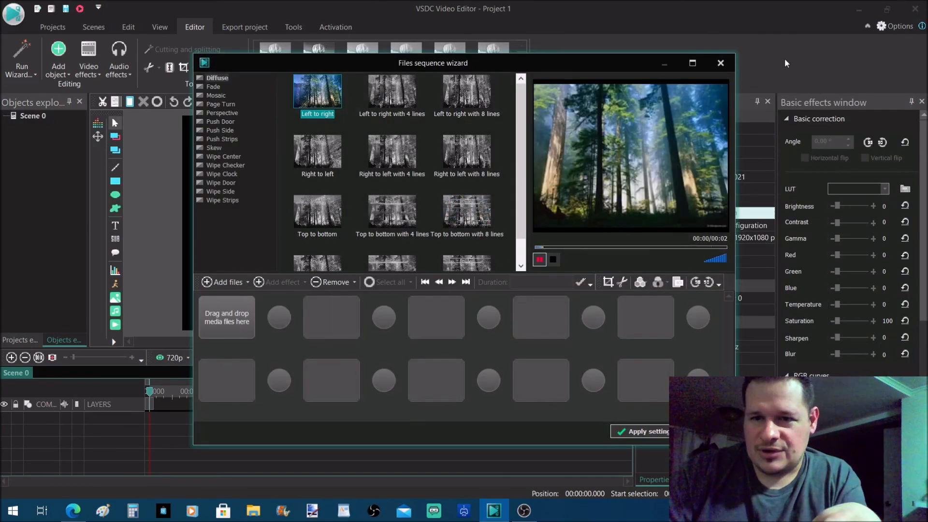
Close the Files sequence wizard without adding any media to the slideshow
click(720, 63)
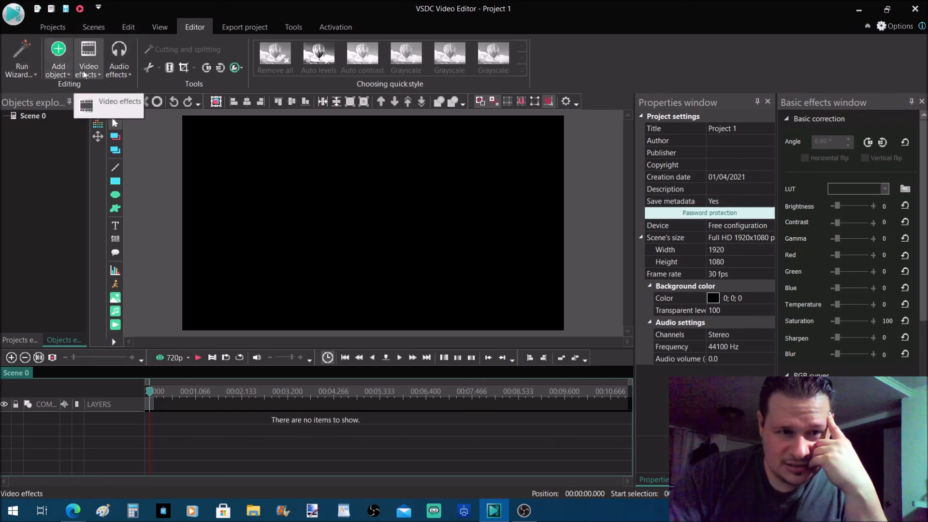
right_click(267, 197)
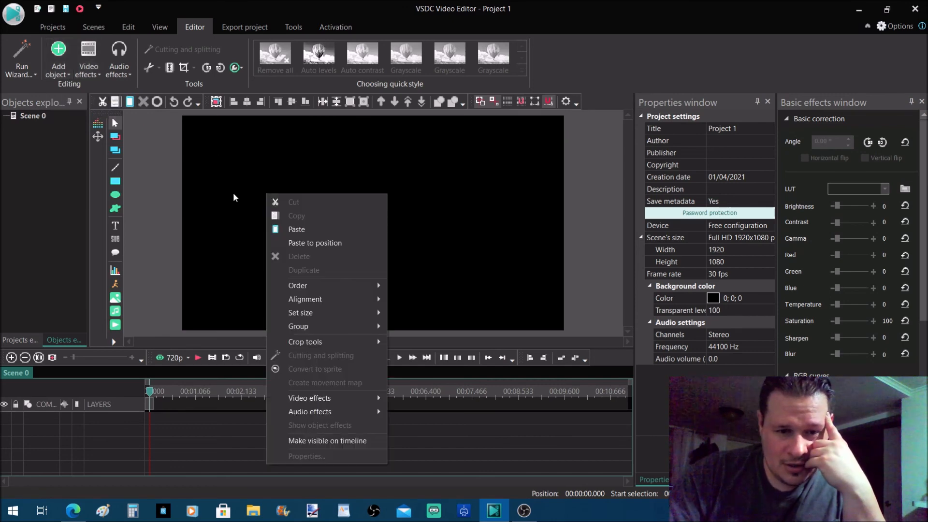
click(172, 198)
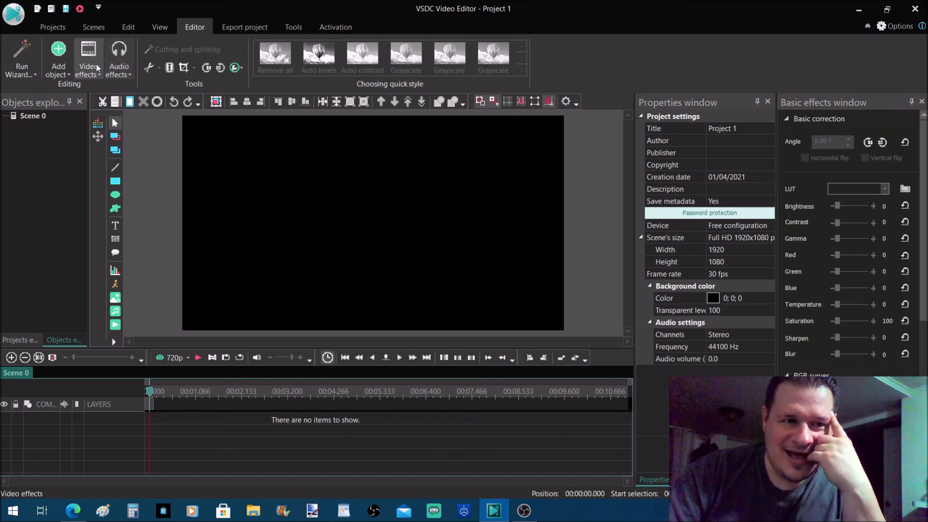
Start adding a video object and browse to the YOUTUBE PROPS folder on the Desktop
click(59, 74)
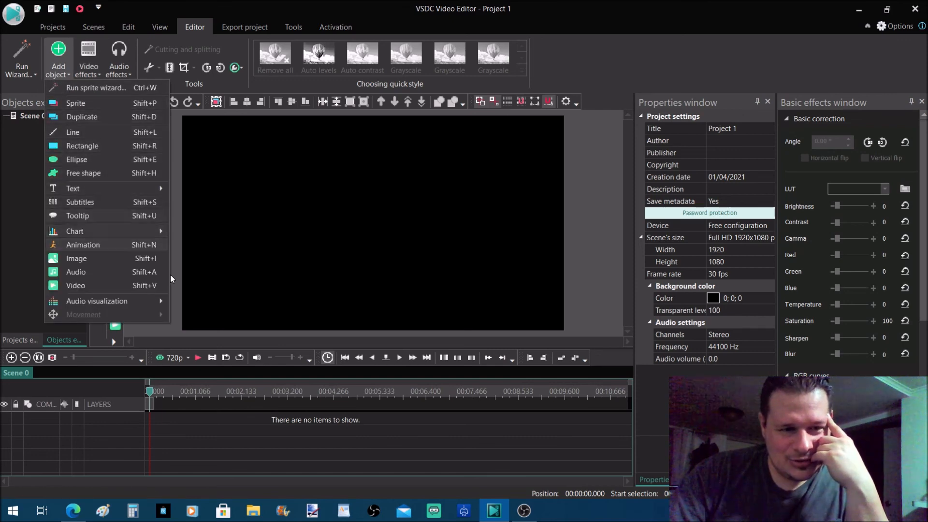
click(87, 285)
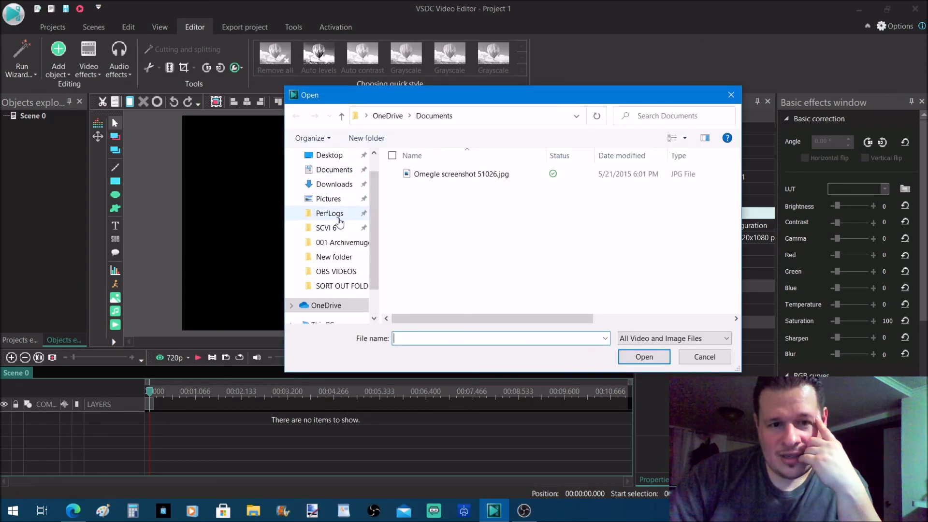
scroll(341, 226, down, 1)
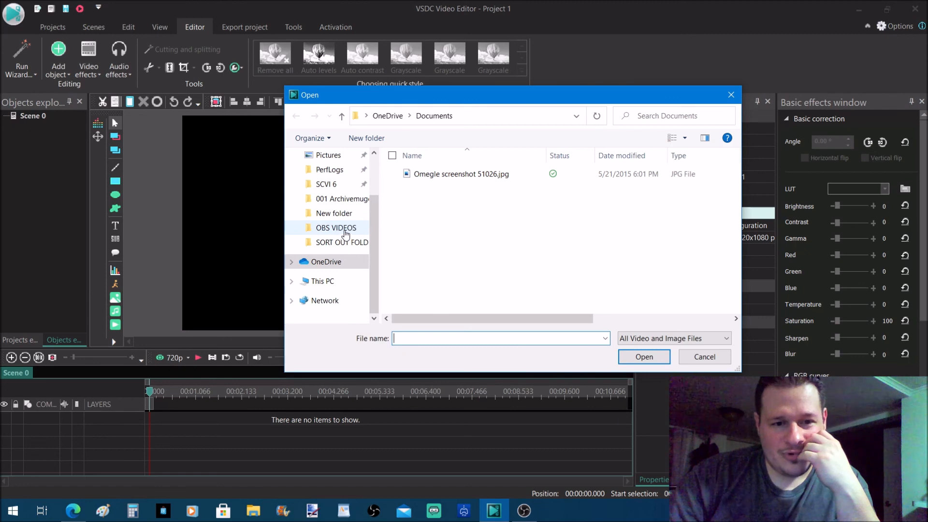
scroll(341, 207, up, 2)
click(334, 181)
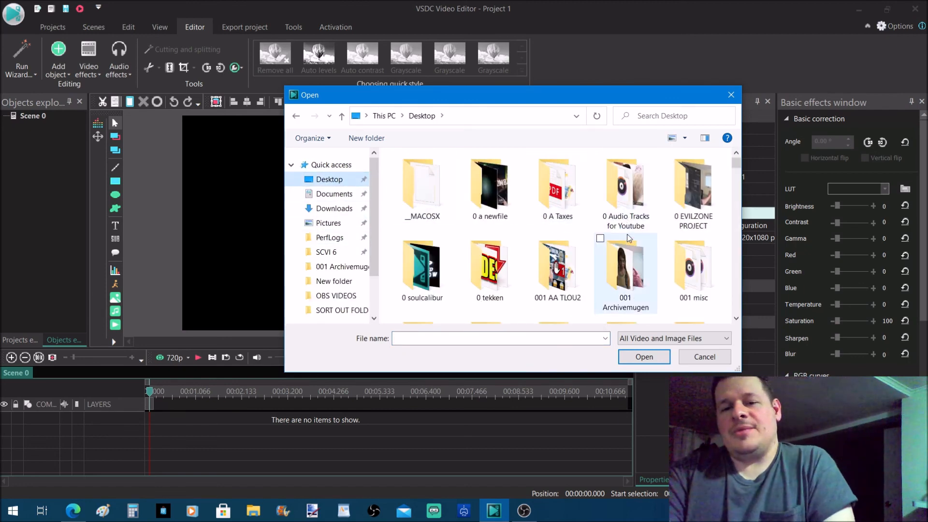
scroll(619, 262, down, 5)
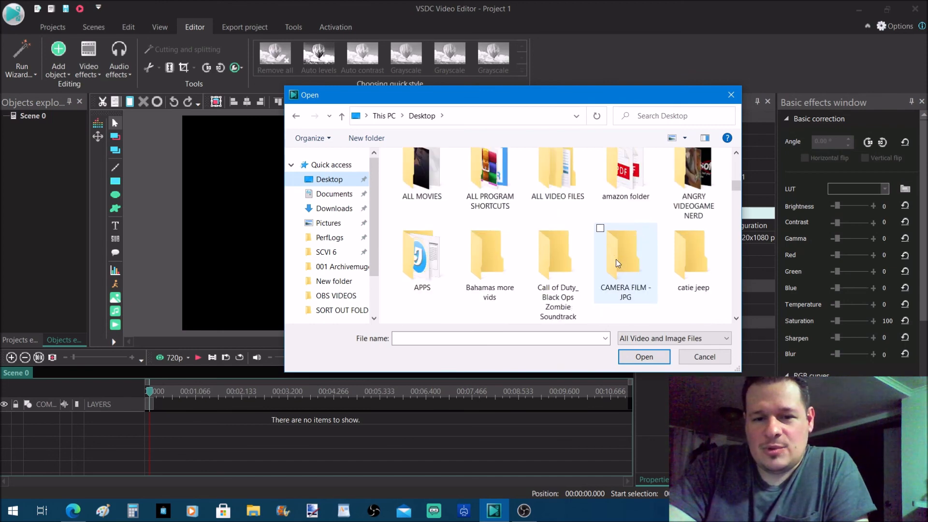
scroll(620, 263, down, 5)
scroll(623, 256, down, 8)
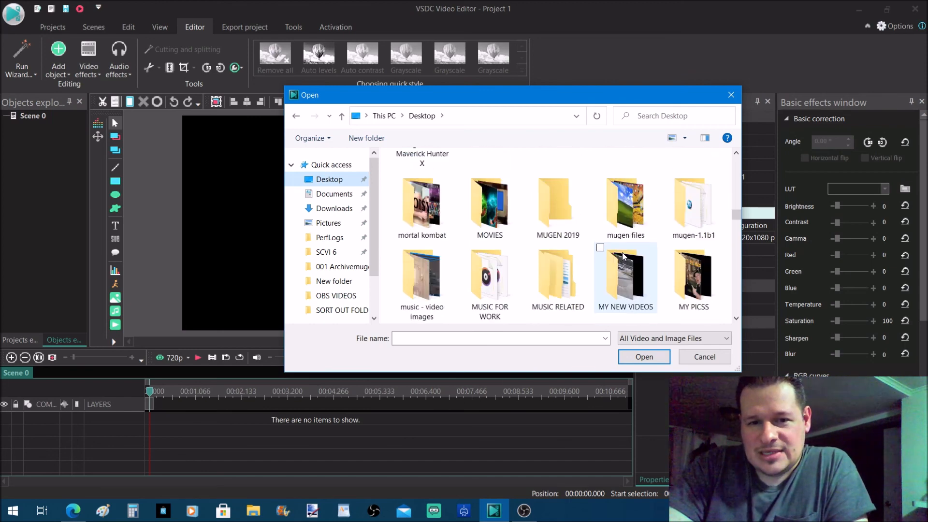
scroll(622, 251, down, 15)
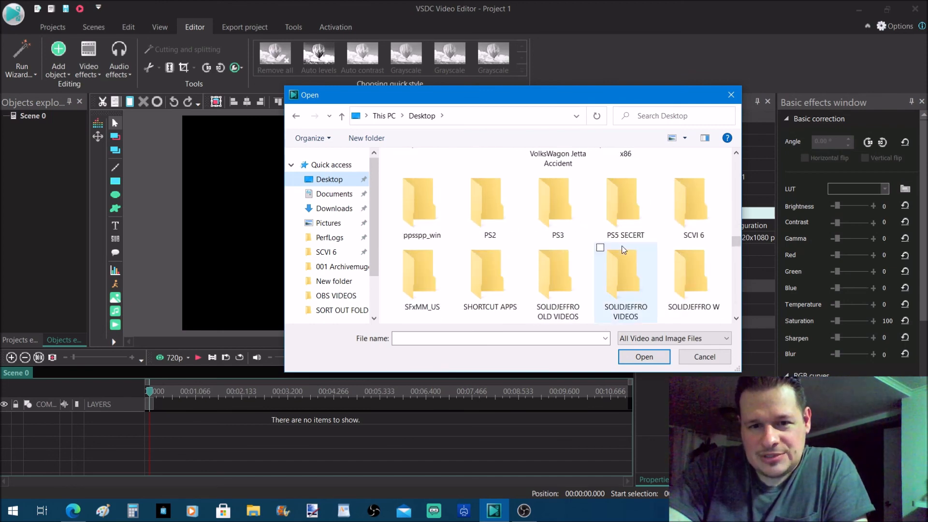
scroll(625, 247, up, 5)
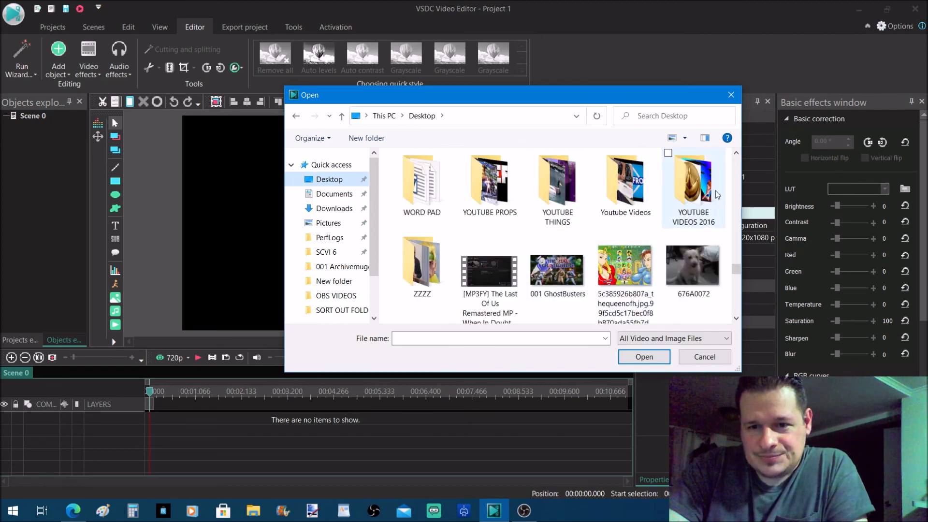
click(504, 202)
double_click(504, 201)
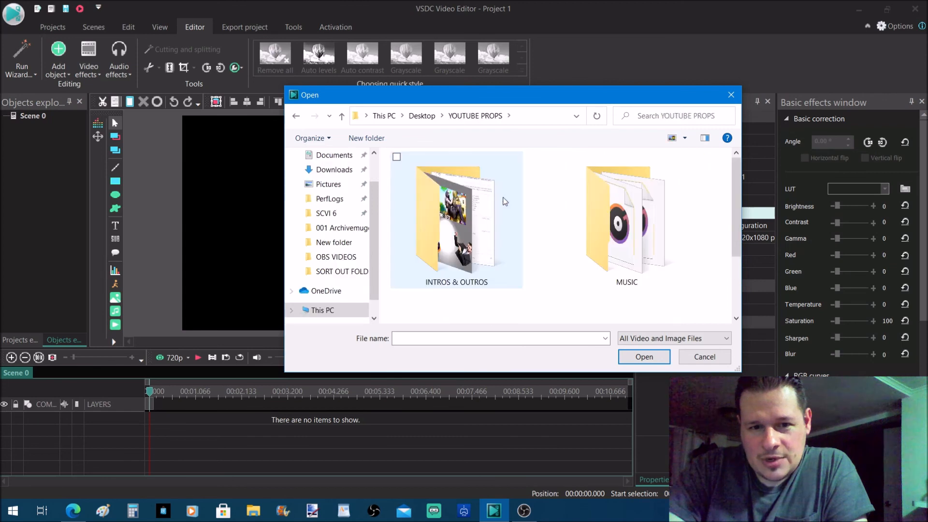
Add the video new intro 1 from the OLD folder in INTROS & OUTROS at the cursor position on a new layer and preview it
scroll(617, 224, down, 2)
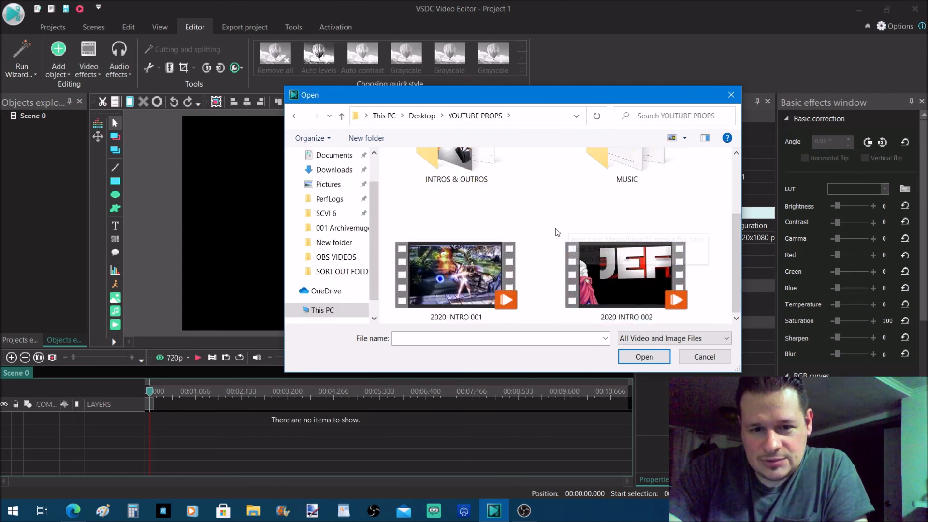
scroll(553, 230, up, 2)
click(482, 240)
double_click(482, 240)
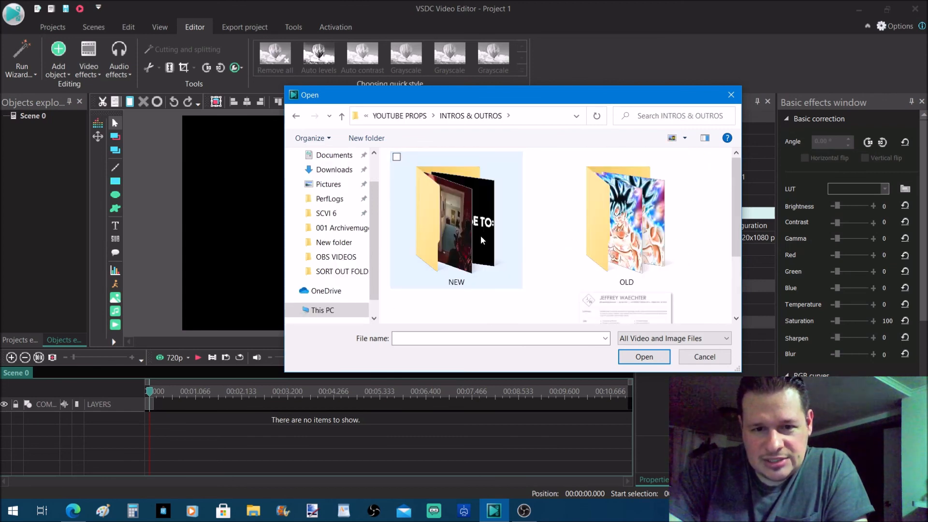
double_click(613, 231)
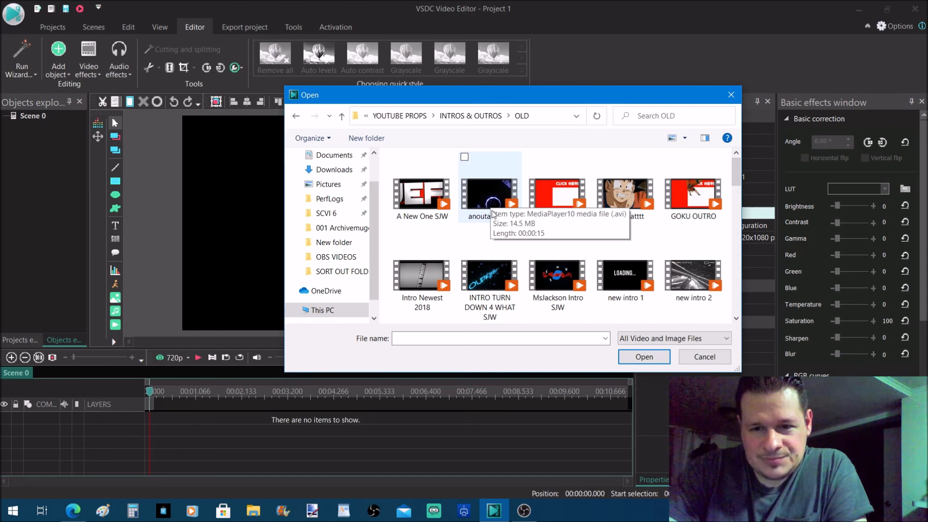
click(627, 274)
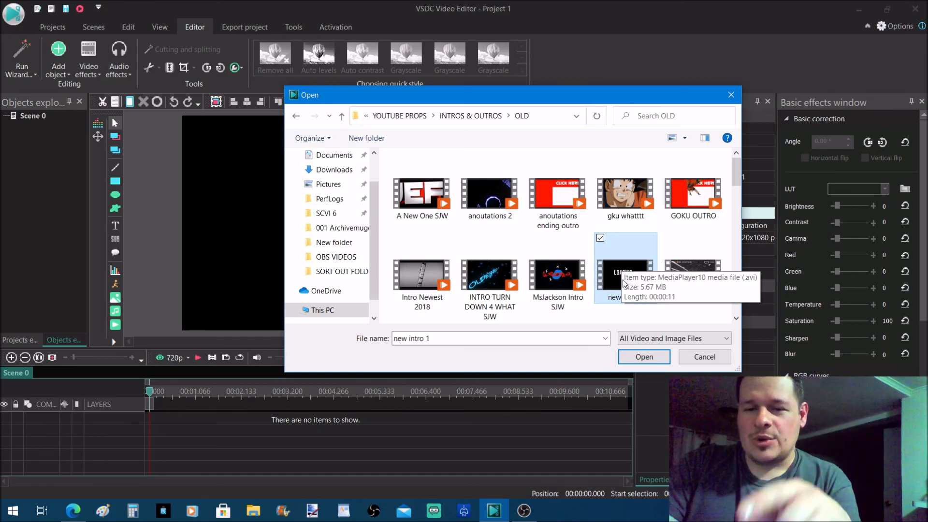
click(653, 360)
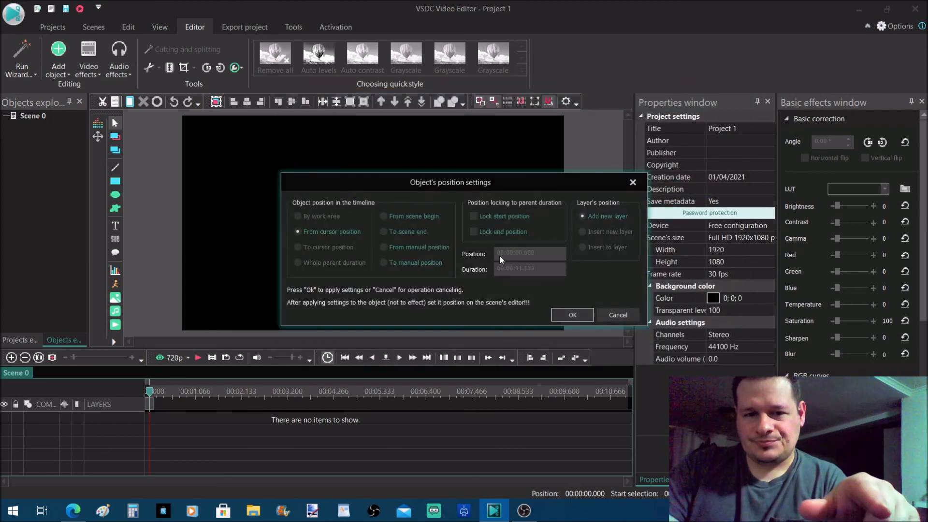
click(573, 314)
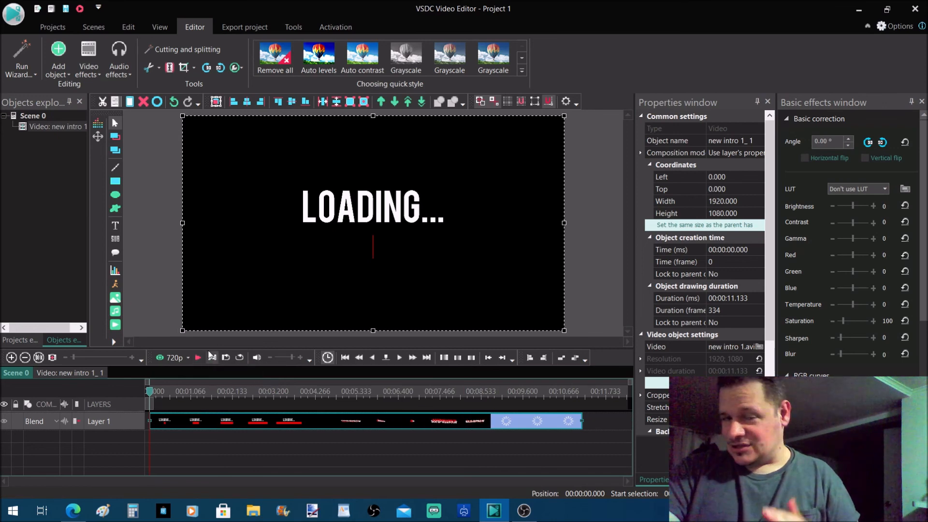
click(199, 357)
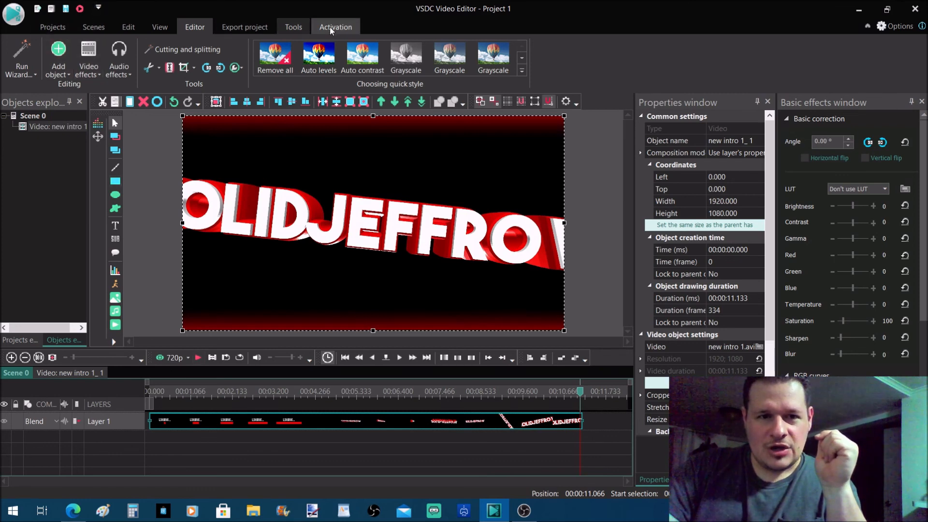
Configure the project export to AVI for PC with MPEG4 profiles and the High Quality XviD MPEG4, MP3 224 kbps profile
click(232, 29)
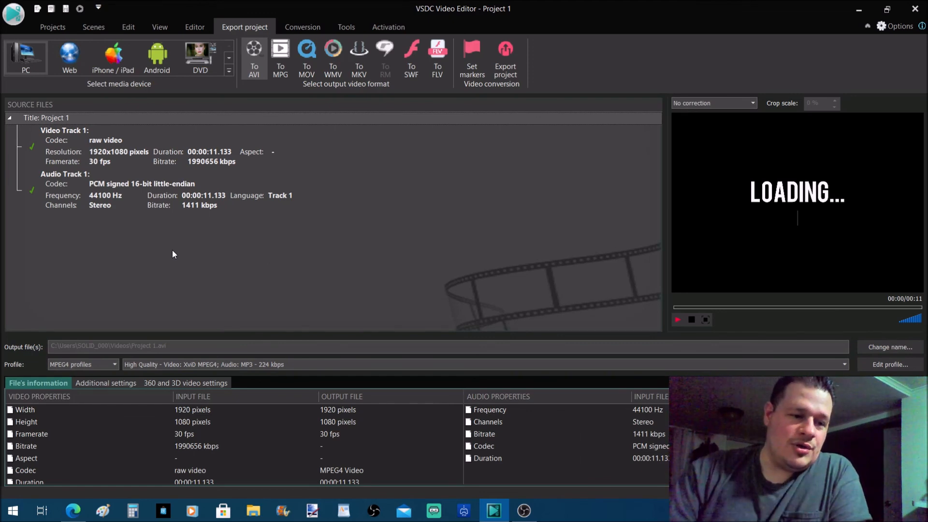
click(115, 365)
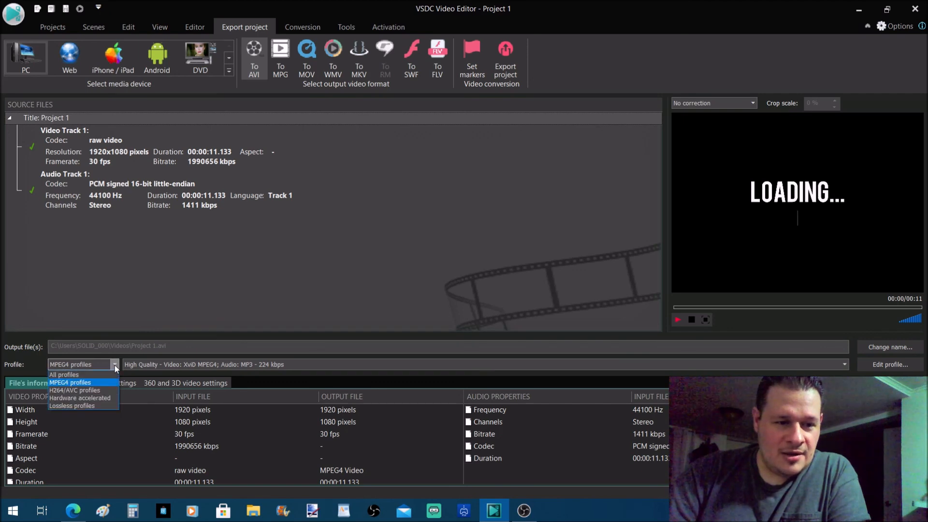
click(86, 385)
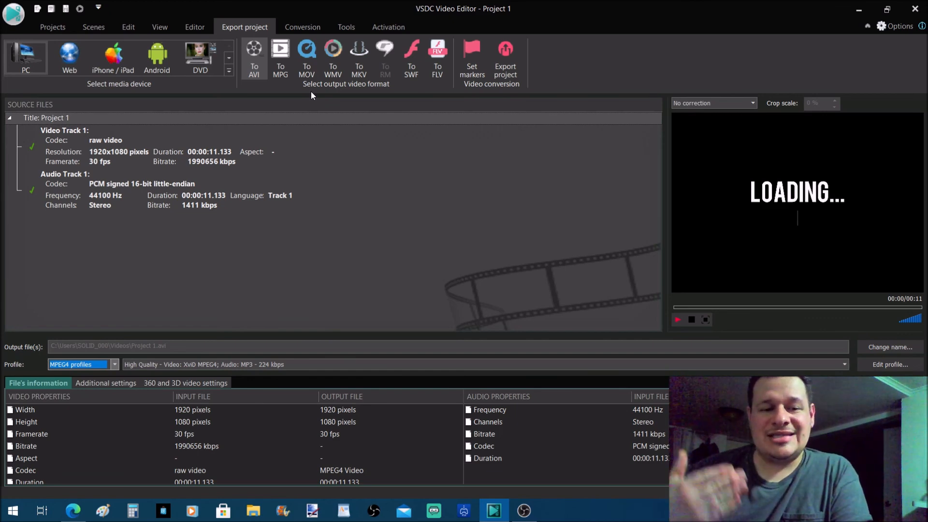
click(845, 366)
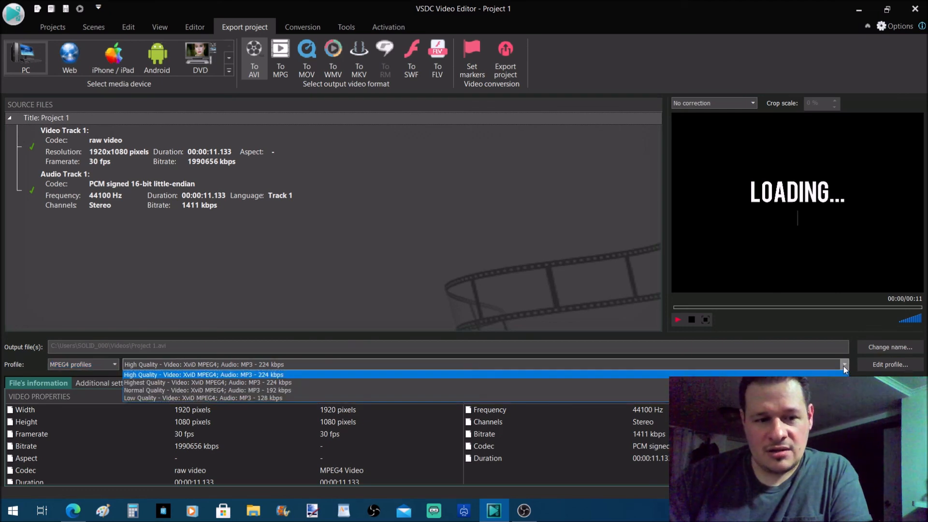
click(273, 374)
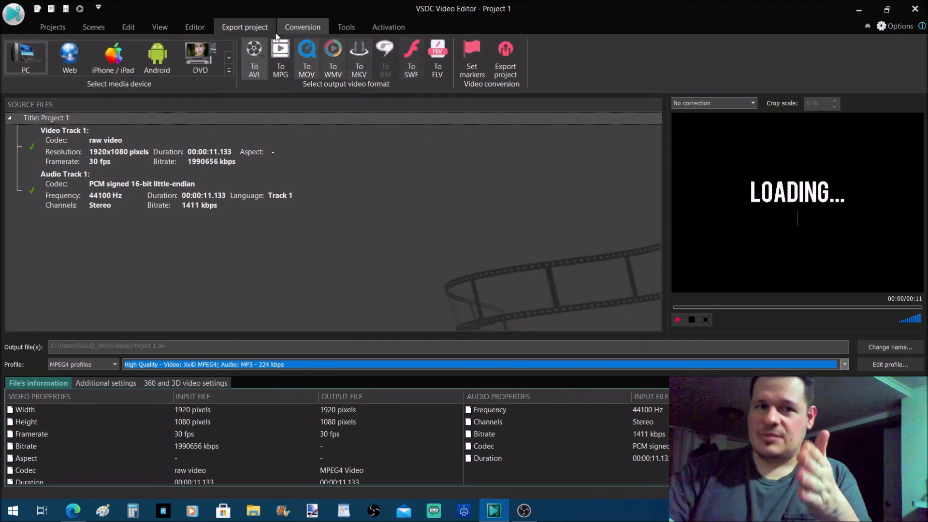
Check the output file path in the conversion settings and close the video editor
click(300, 28)
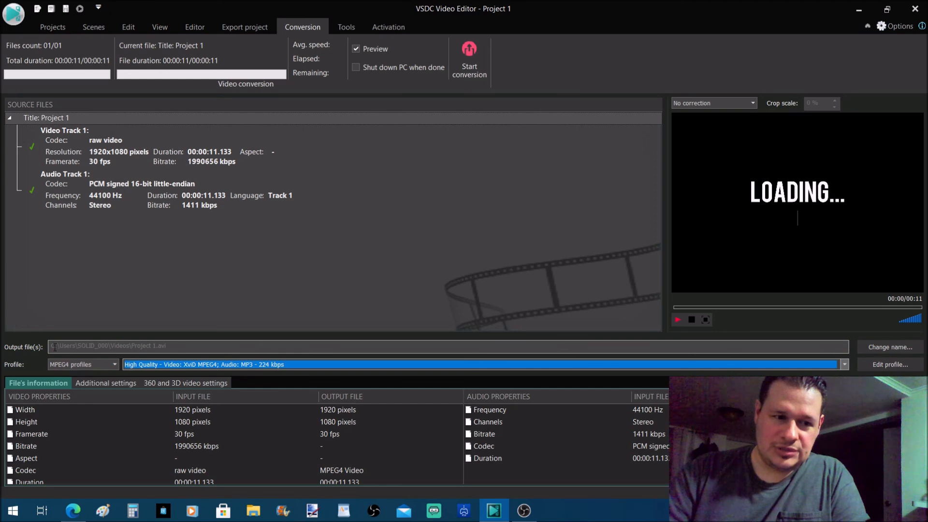
drag(54, 347, 178, 342)
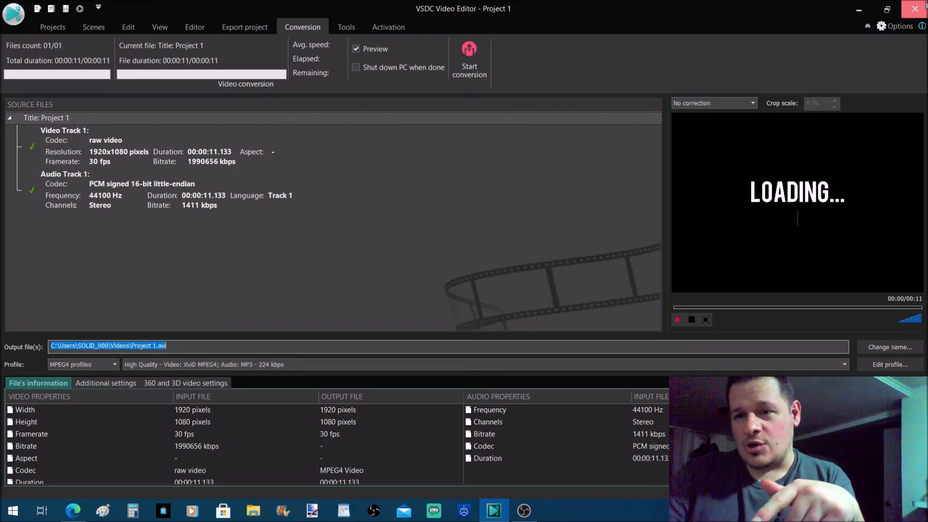
click(921, 6)
click(516, 249)
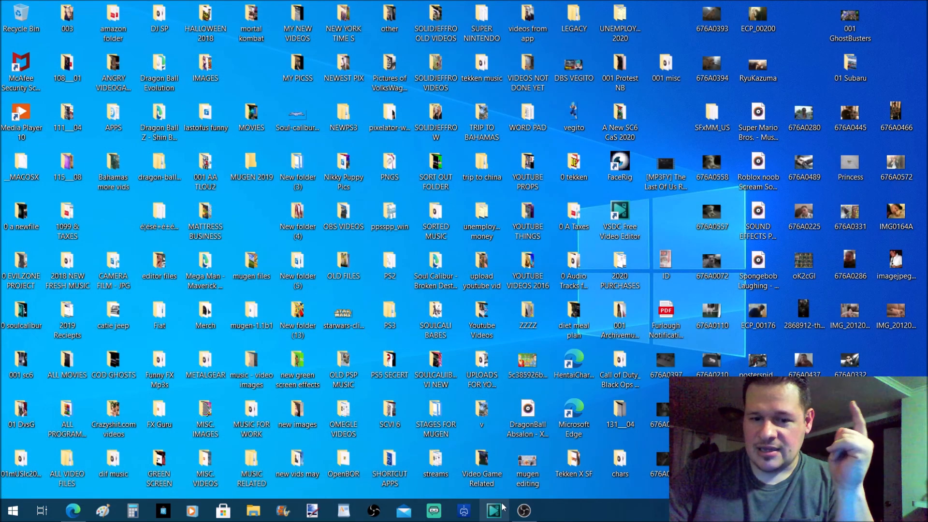
Open Movie Maker and add the video "Welcome to my channel Subscribe JUST DO IT! Shia Labeouf" from the NEW folder
click(285, 513)
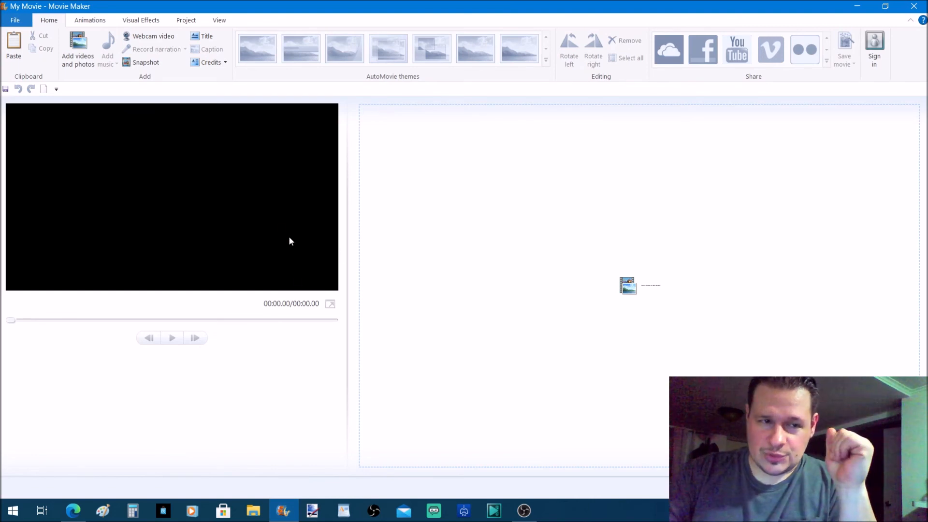
click(90, 59)
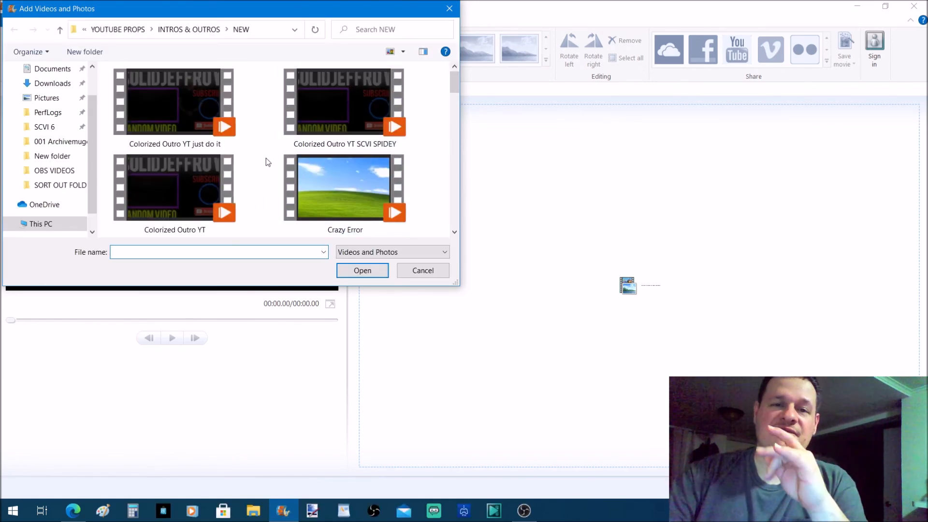
scroll(266, 158, down, 5)
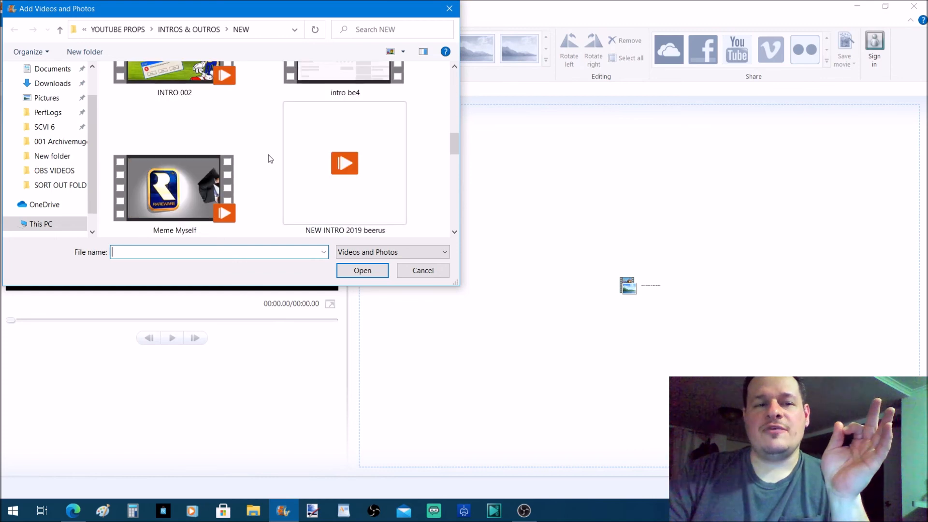
scroll(270, 159, down, 6)
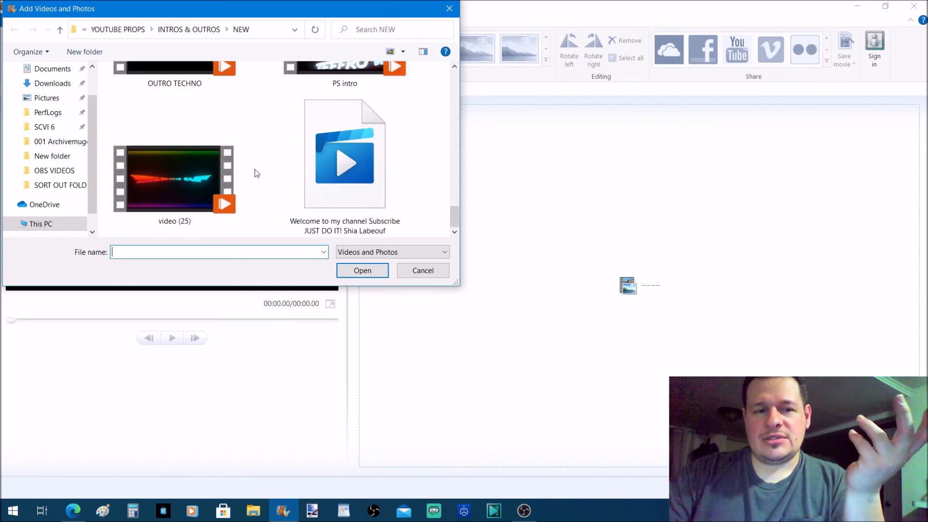
click(349, 164)
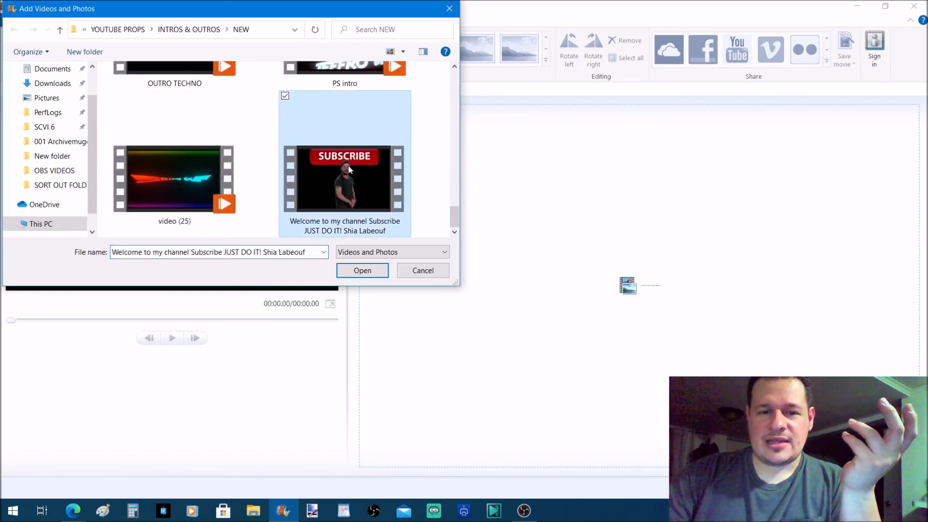
click(363, 271)
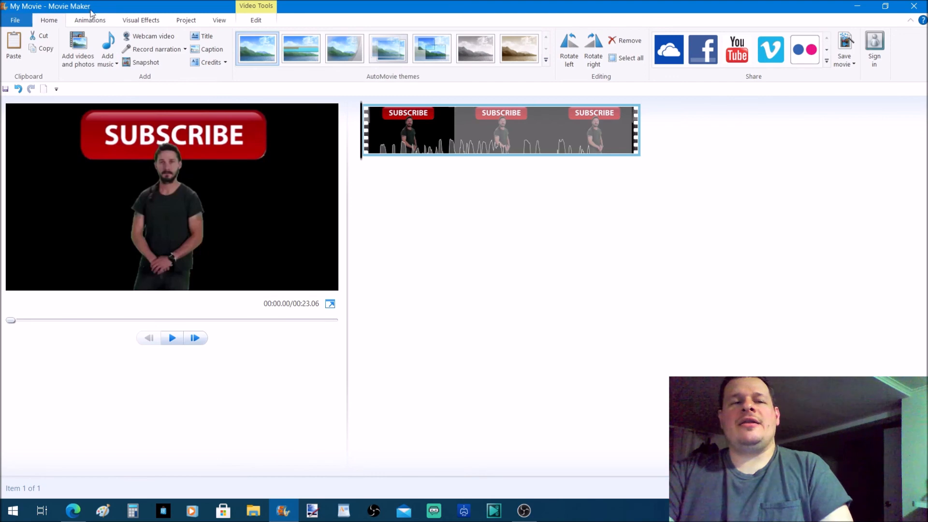
Check the save dialog for exporting the movie with the high-definition display setting, and leave it without saving
click(19, 21)
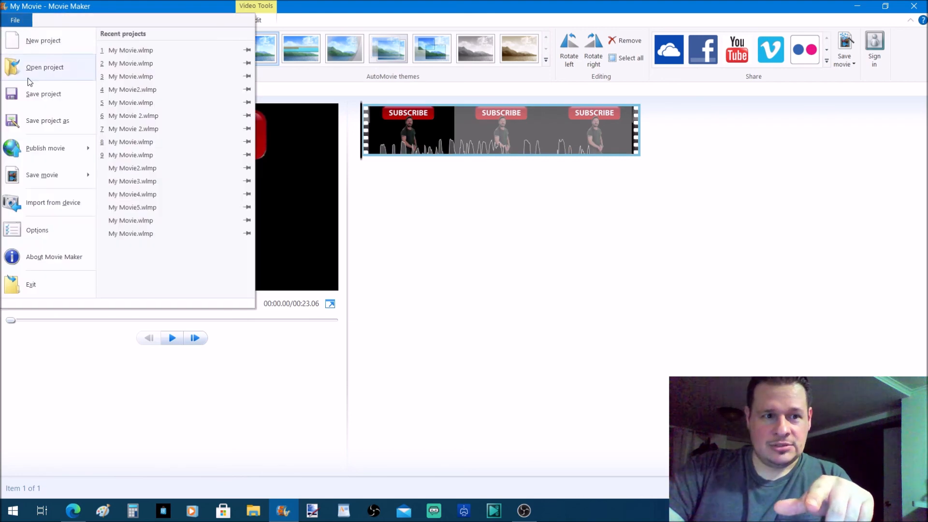
mouse_move(39, 186)
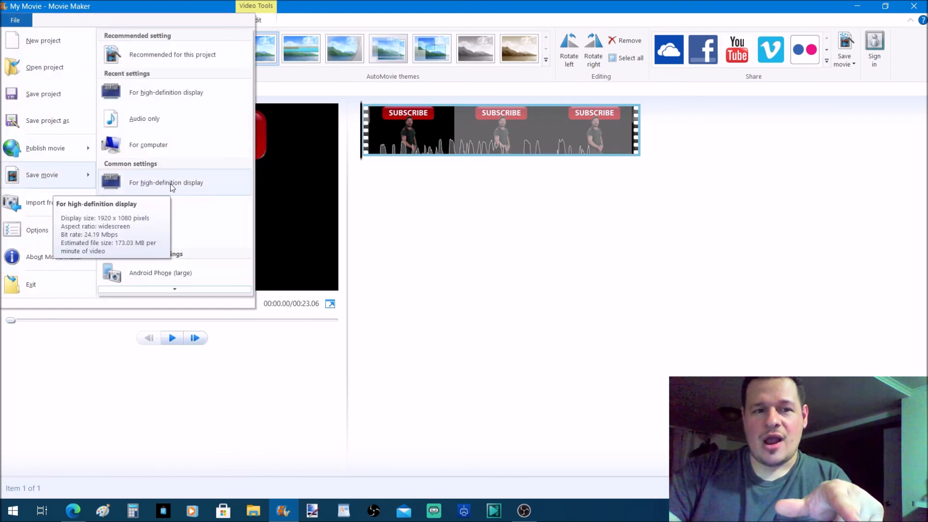
click(193, 194)
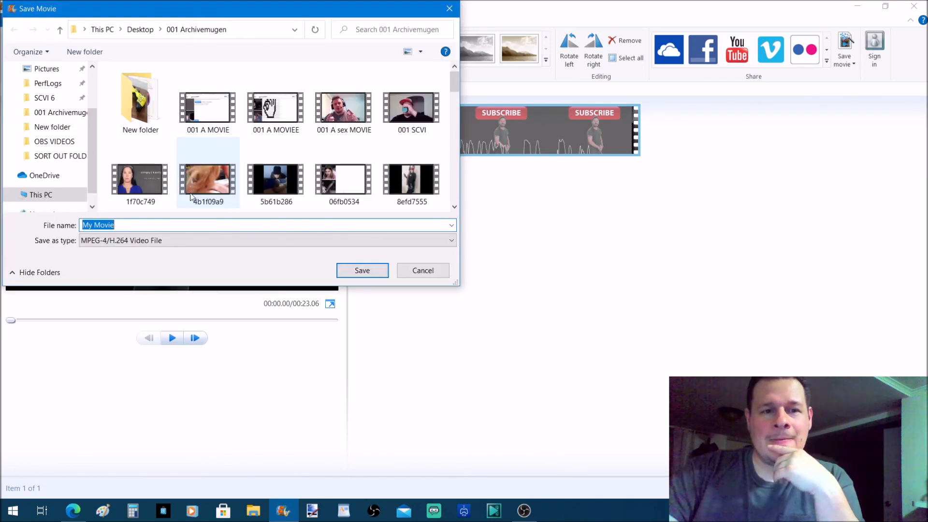
click(423, 270)
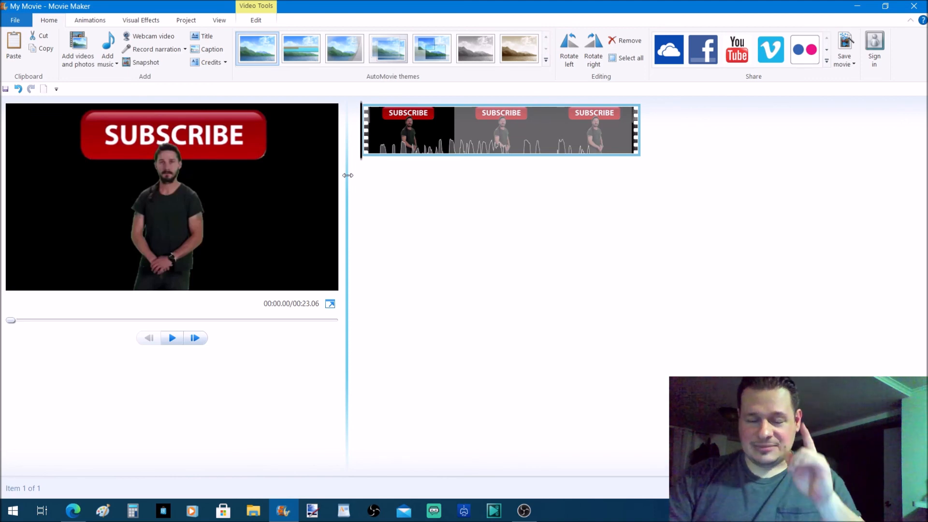
Launch VSDC Video Editor and close Movie Maker without saving the changes to My Movie
click(492, 516)
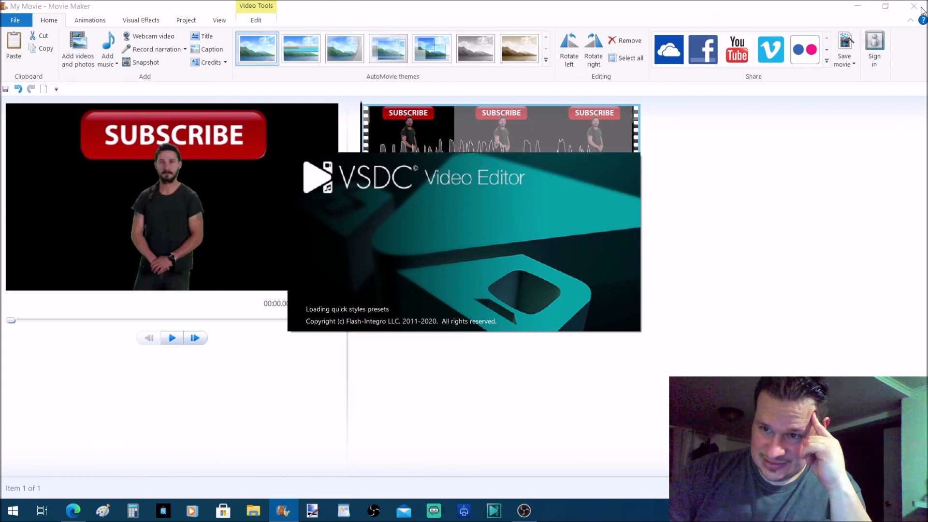
click(912, 7)
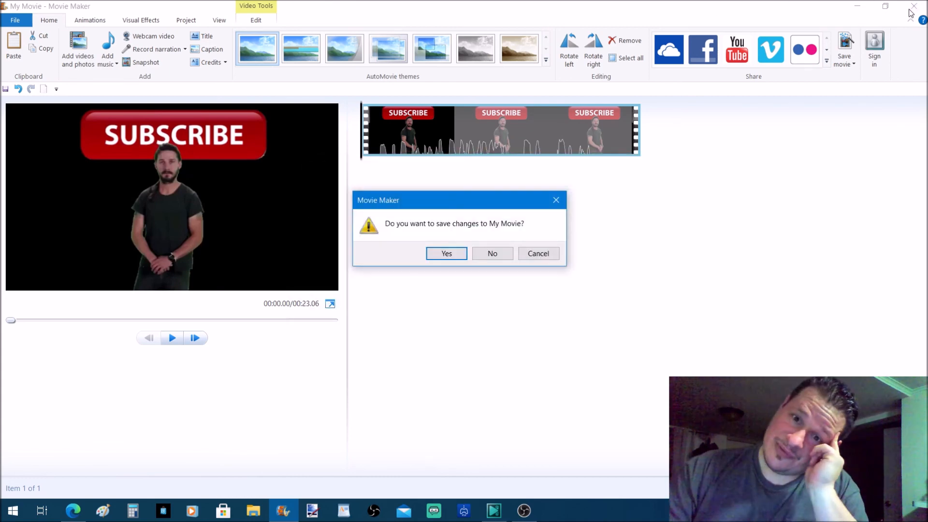
click(490, 253)
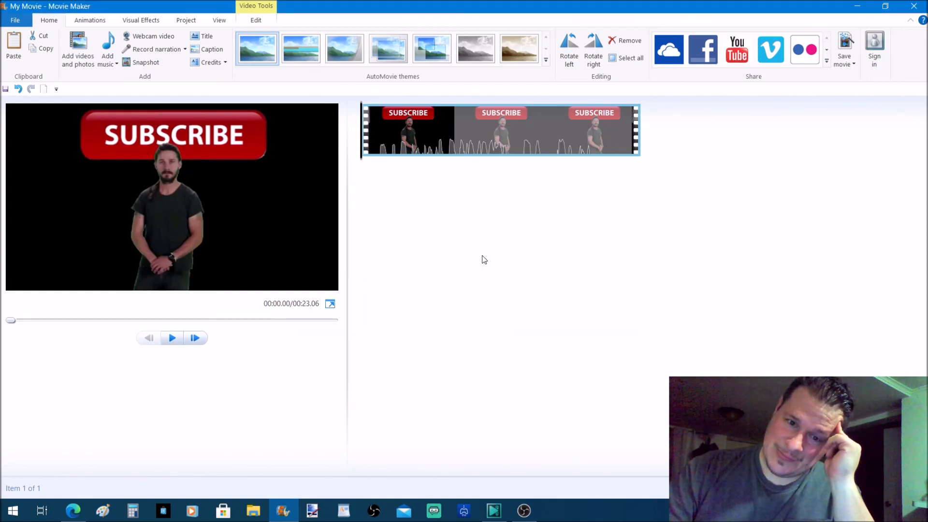
click(691, 78)
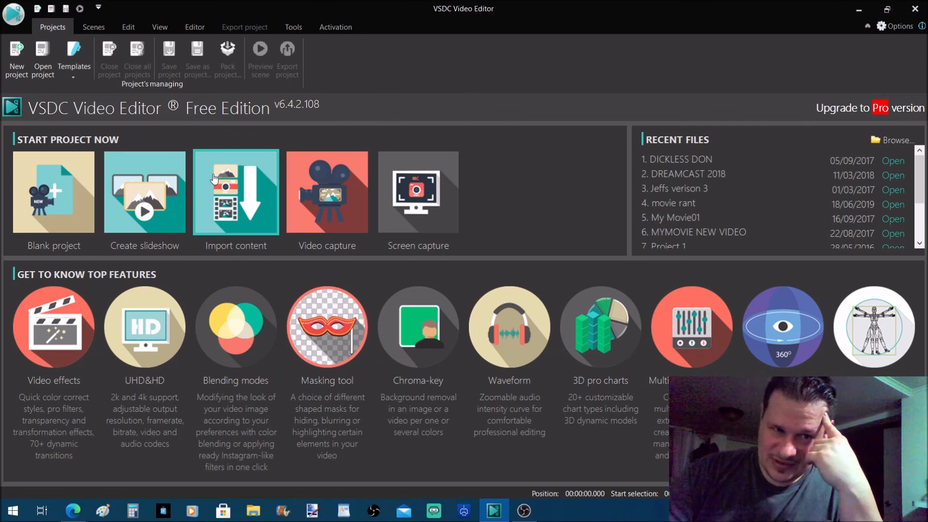
Start a new project with imported content and browse to the 9-11-16 video folder inside Youtube Videos on the Desktop
click(47, 65)
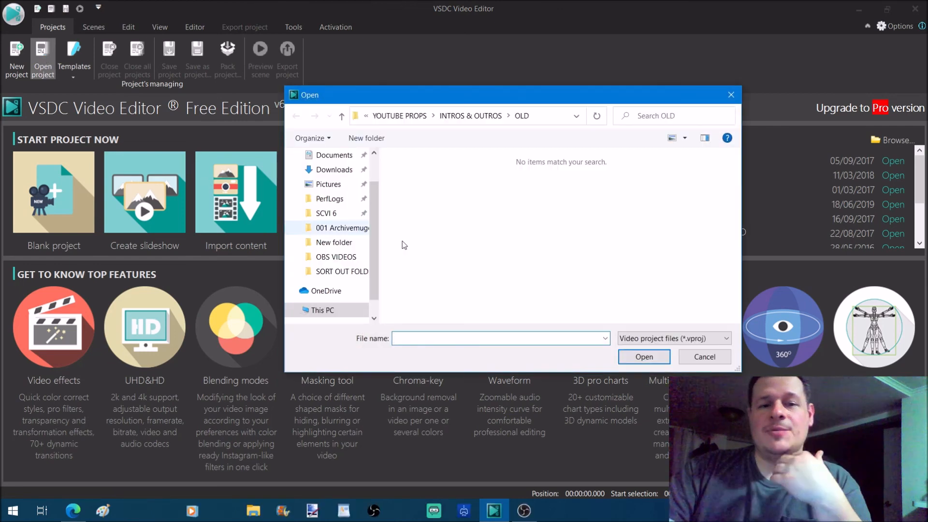
click(705, 357)
click(15, 54)
click(574, 380)
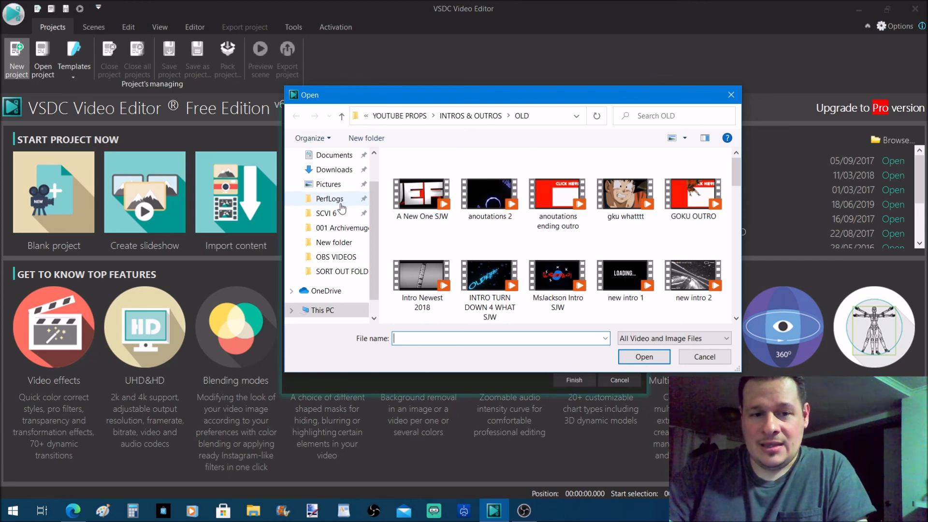
scroll(341, 203, up, 2)
click(341, 179)
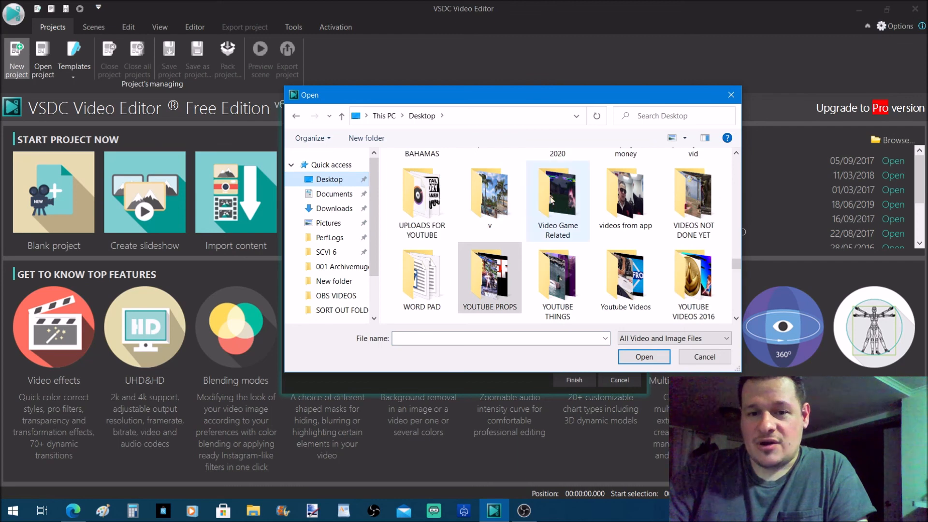
click(626, 287)
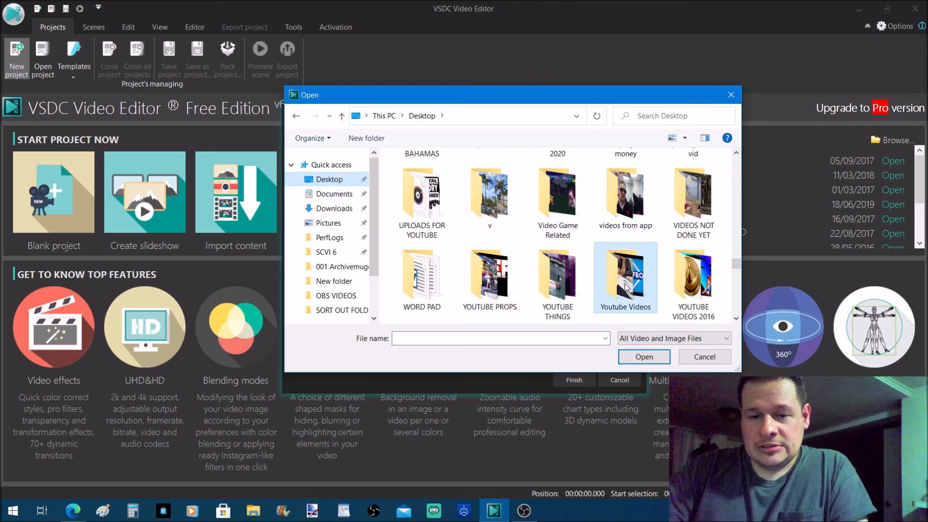
double_click(626, 287)
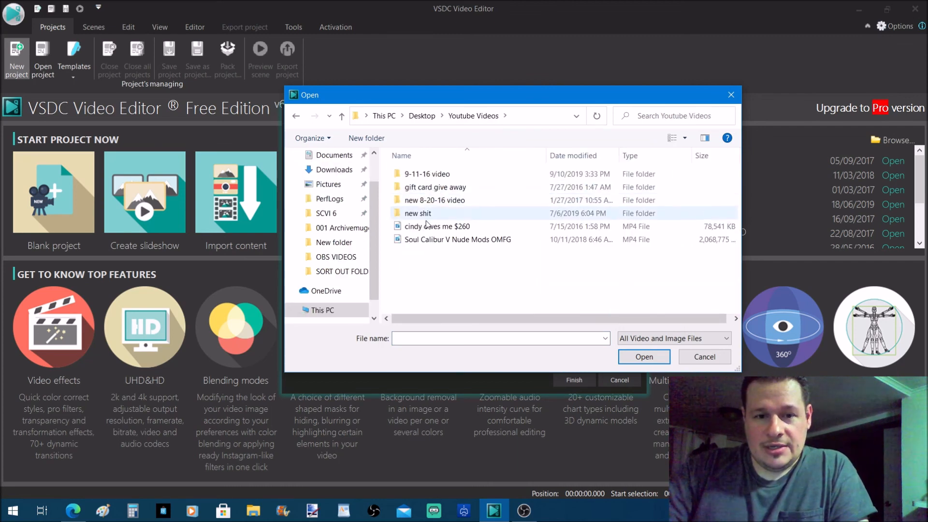
double_click(425, 174)
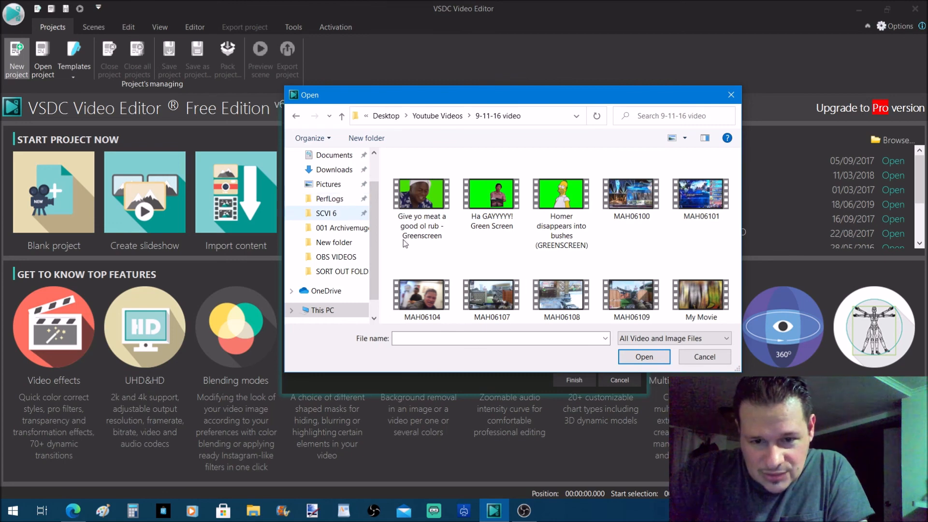
Import the MAH06108 video, accept the 1280x720, 29.970 fps project settings and briefly preview the scene
click(555, 294)
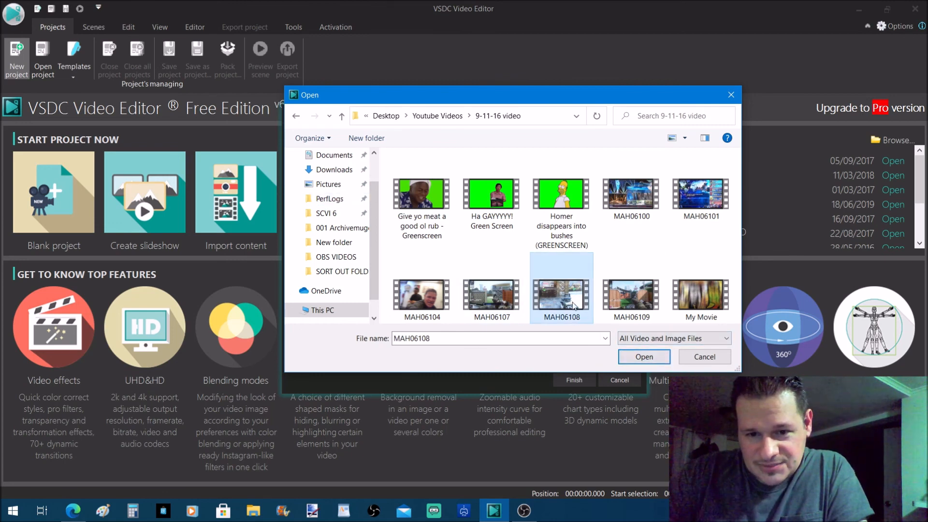
click(643, 358)
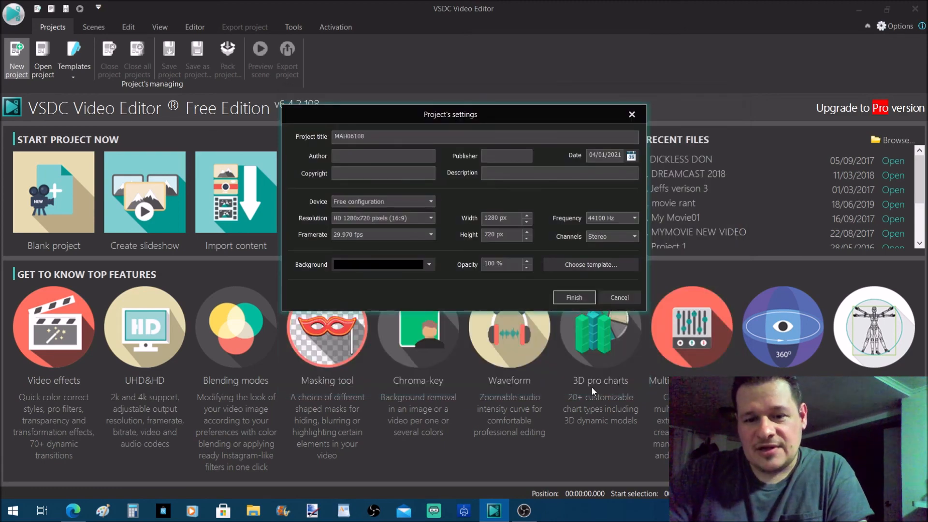
click(585, 302)
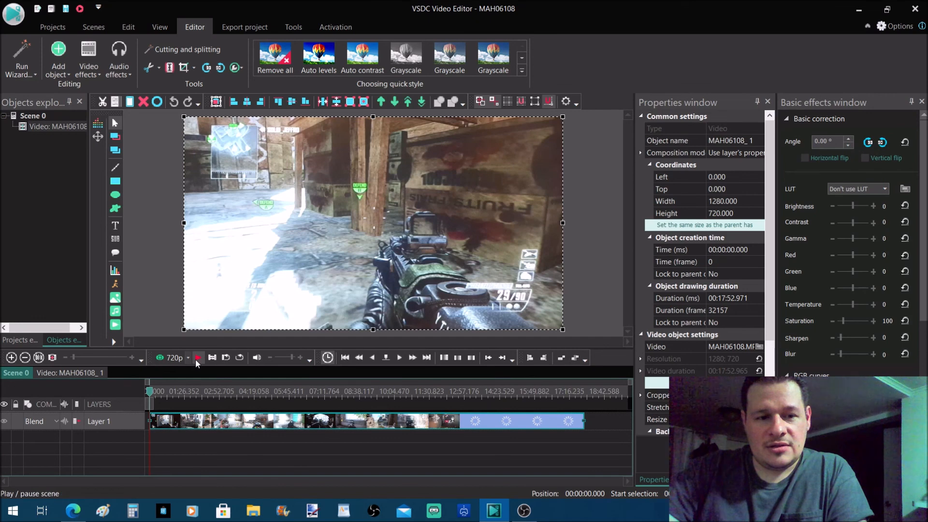
click(198, 358)
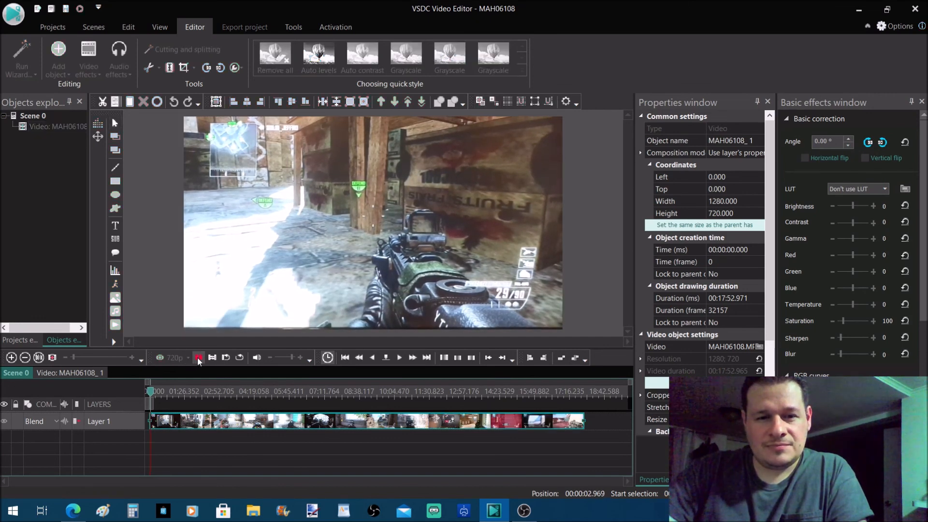
click(198, 358)
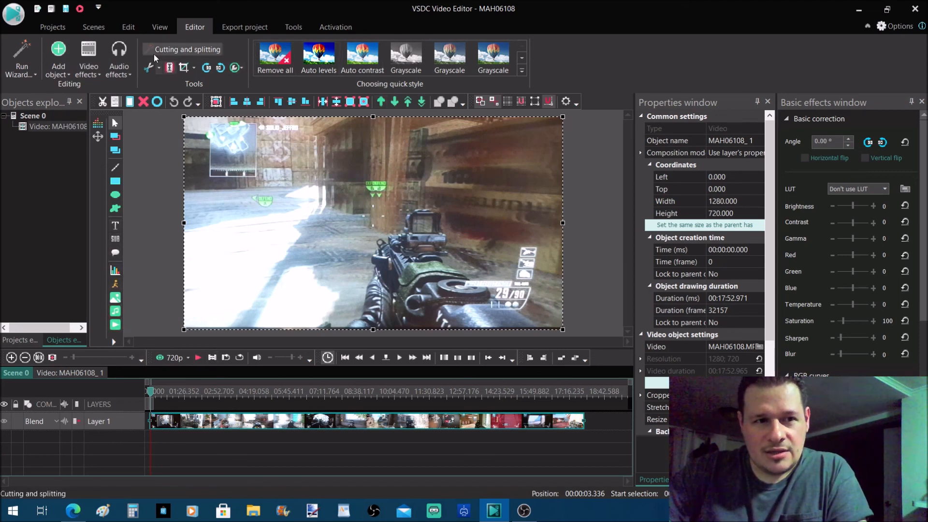
Add the video "Ha GAYYYYY! Green Screen" from the 9-11-16 video folder, from the cursor position and inserted to the current layer
click(66, 75)
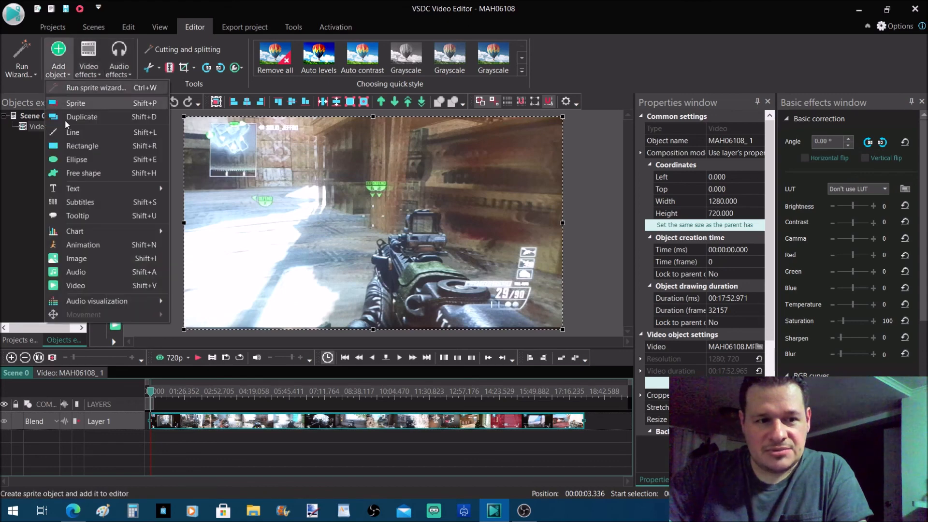
click(81, 286)
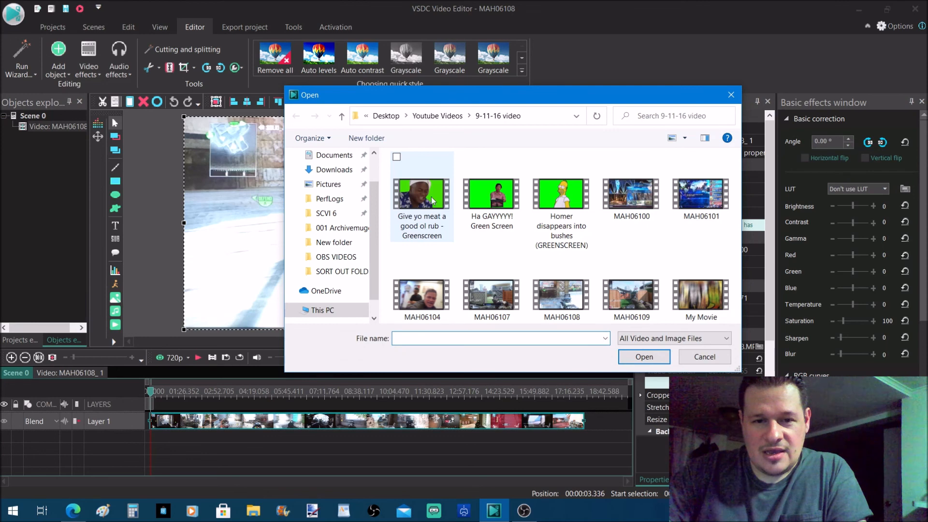
click(498, 201)
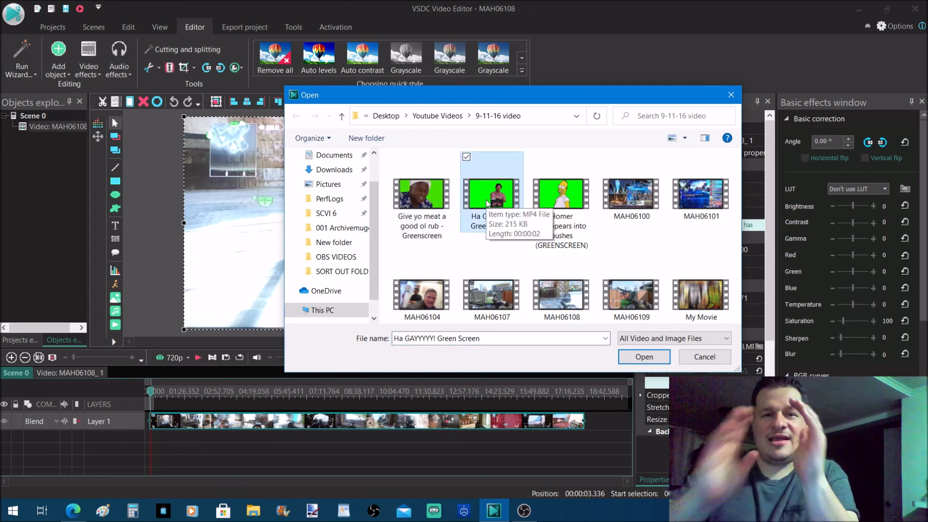
click(644, 358)
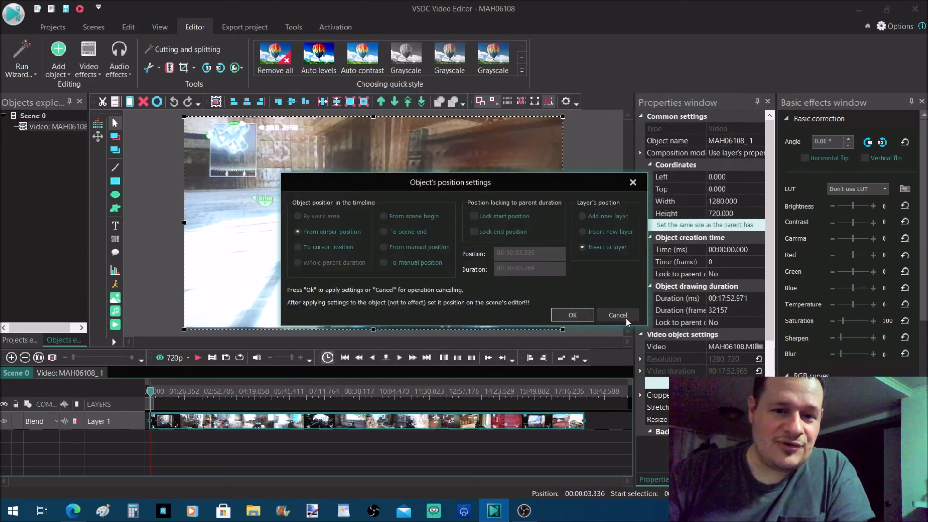
click(580, 316)
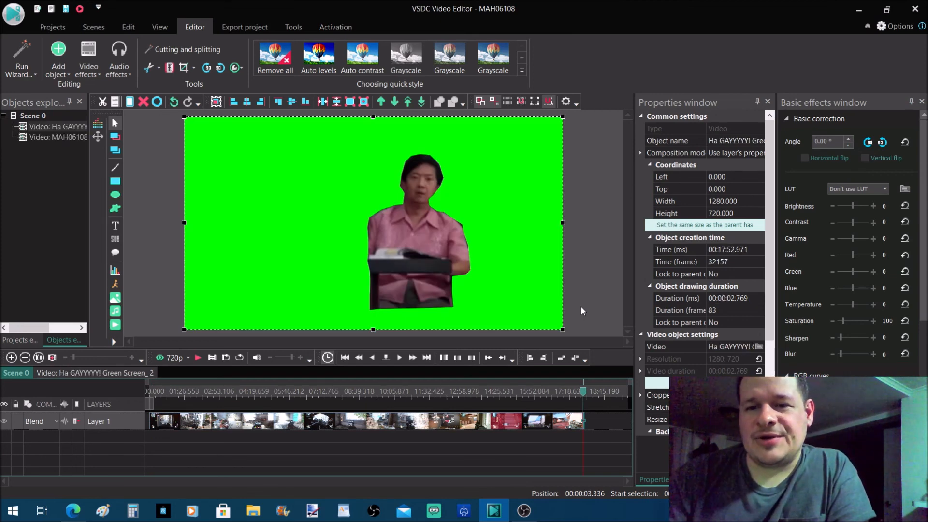
Apply the background remover transparency effect to the green-screen clip for its whole parent duration on a new layer
right_click(478, 164)
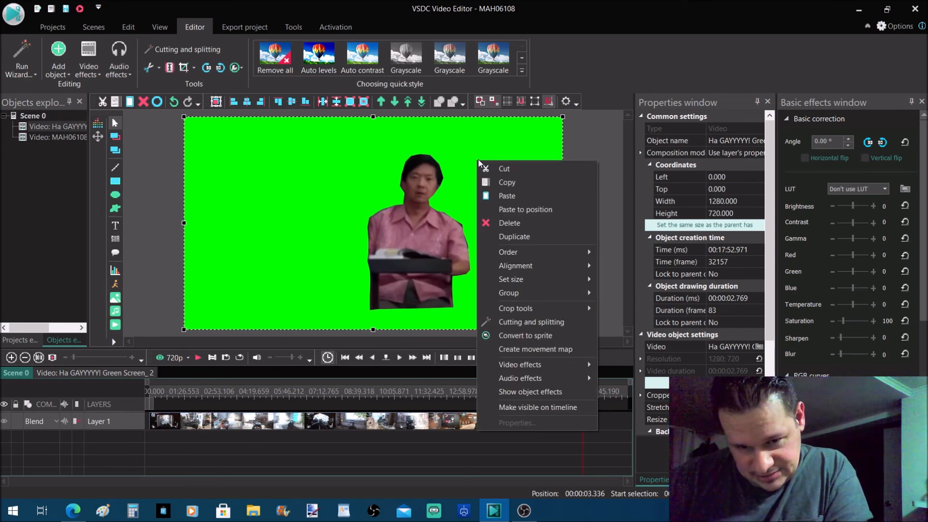
mouse_move(549, 365)
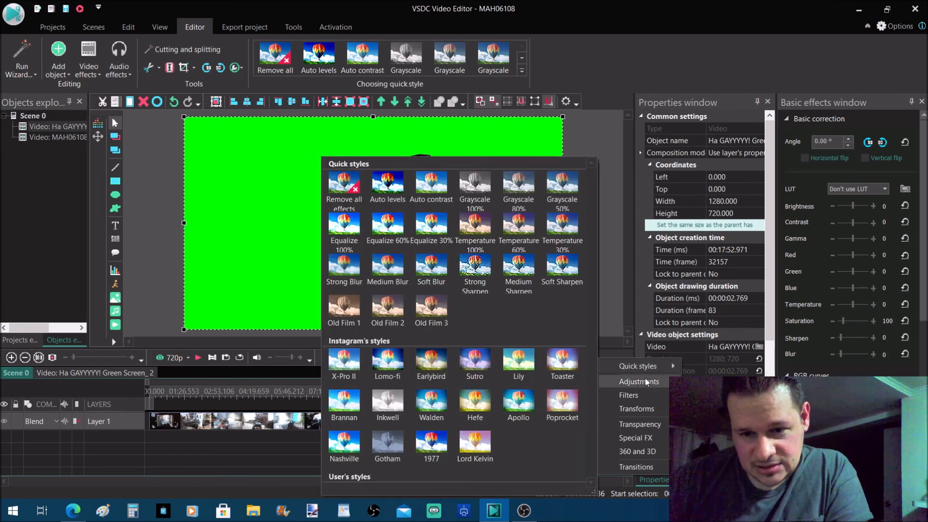
mouse_move(646, 382)
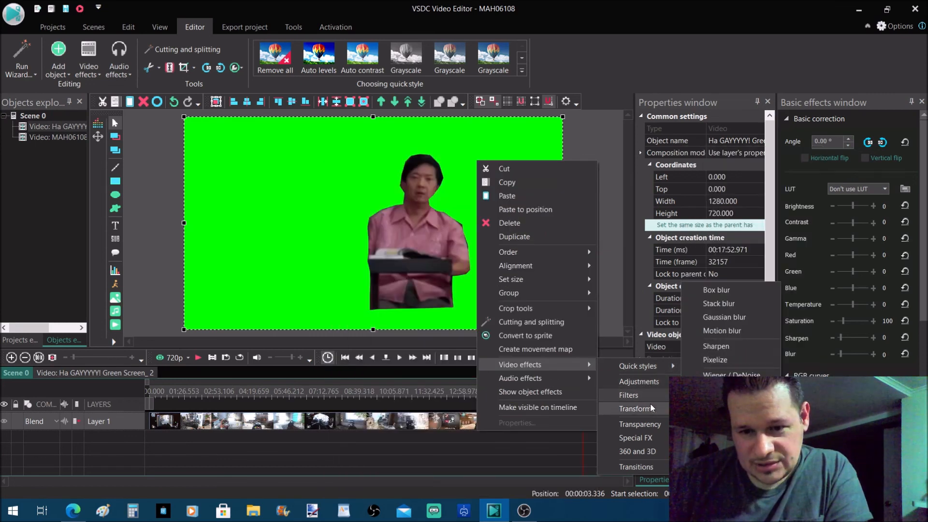
mouse_move(652, 405)
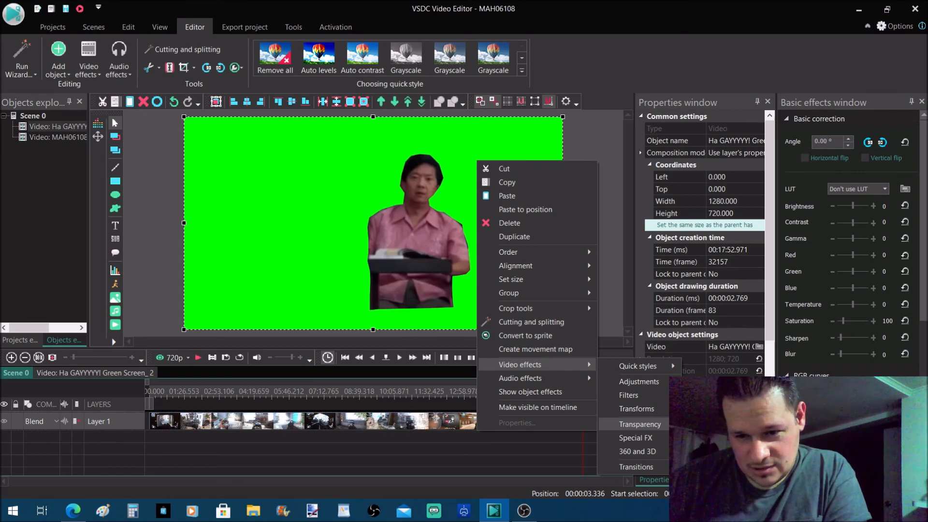
click(730, 439)
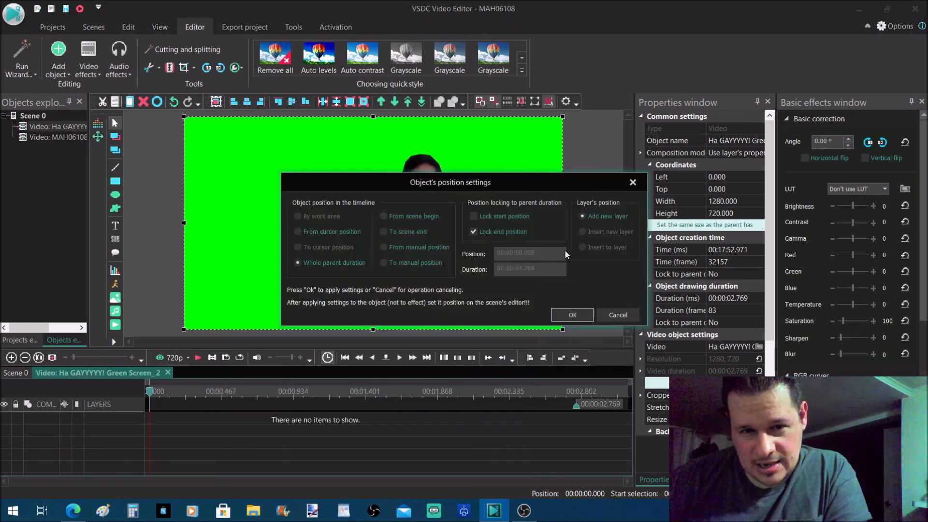
click(584, 317)
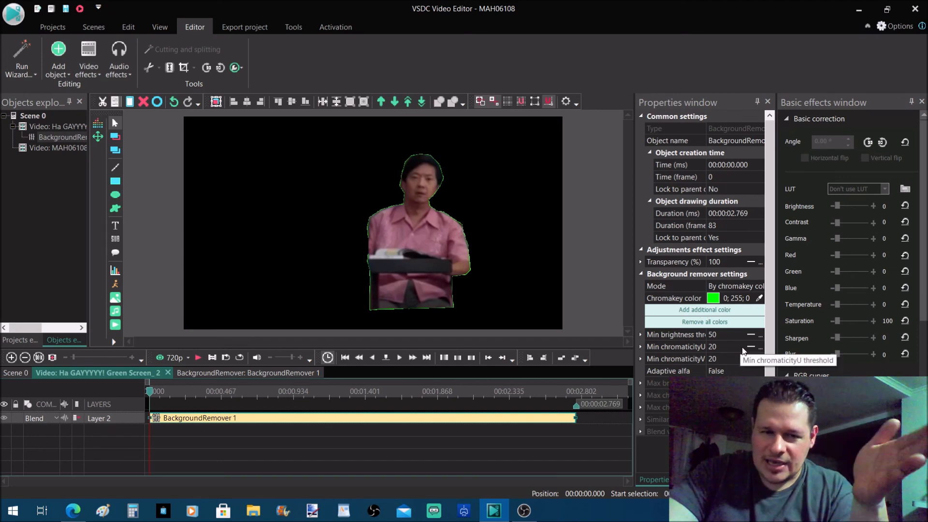
Set the background remover's minimum brightness threshold to 66
click(755, 335)
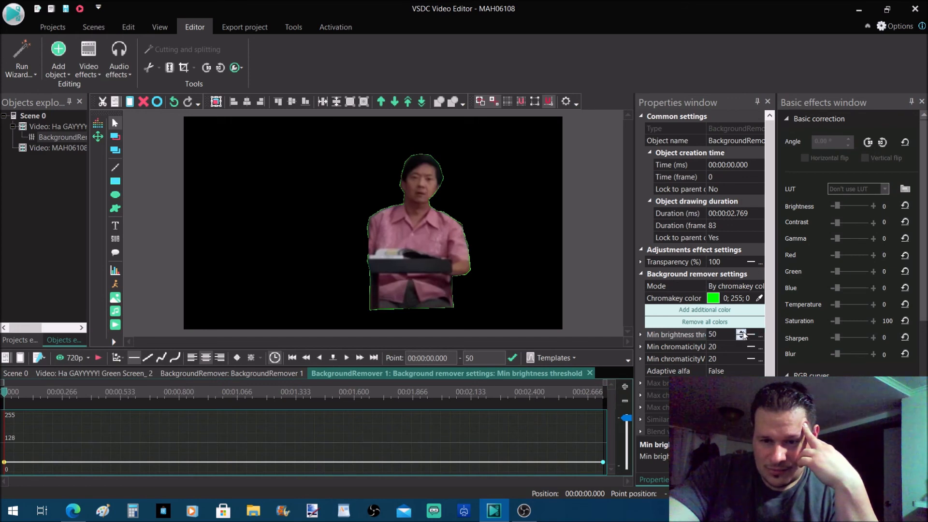
click(742, 332)
click(743, 333)
click(742, 332)
click(742, 332)
click(742, 332)
Set the background remover's minimum chromaticityU threshold to 31 and minimum chromaticityV threshold to 60
click(743, 343)
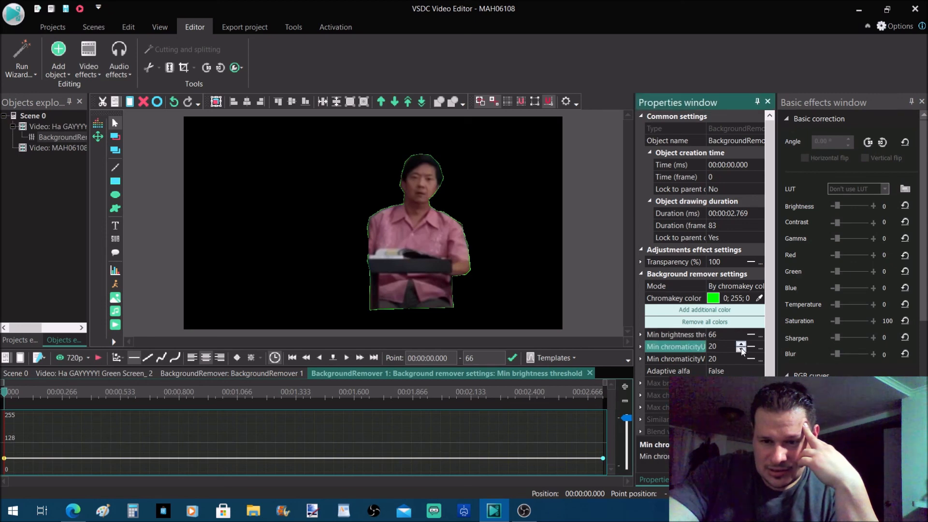
click(740, 349)
click(741, 349)
click(741, 359)
click(742, 356)
click(742, 356)
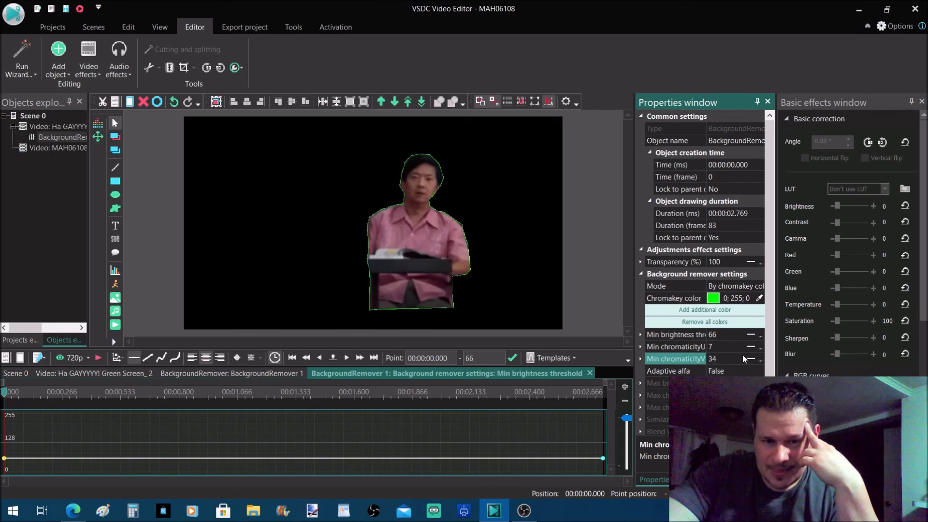
click(743, 345)
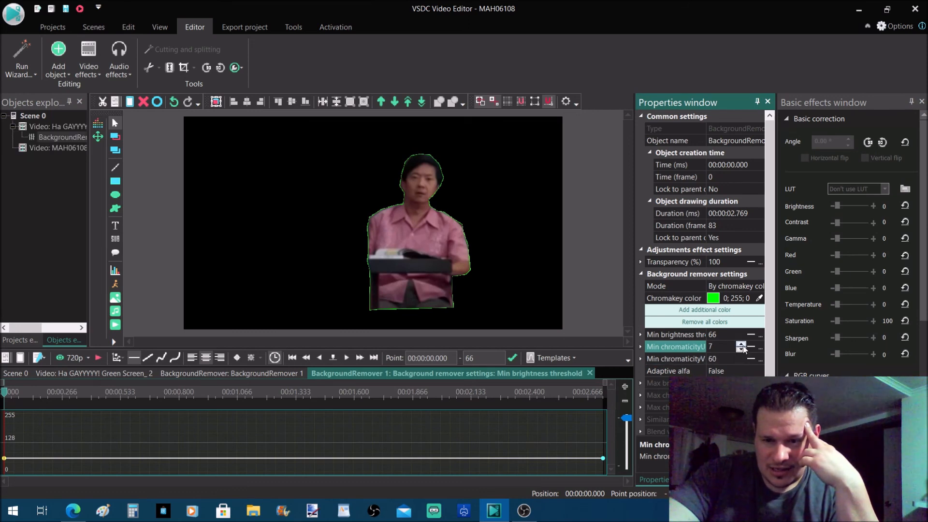
click(742, 345)
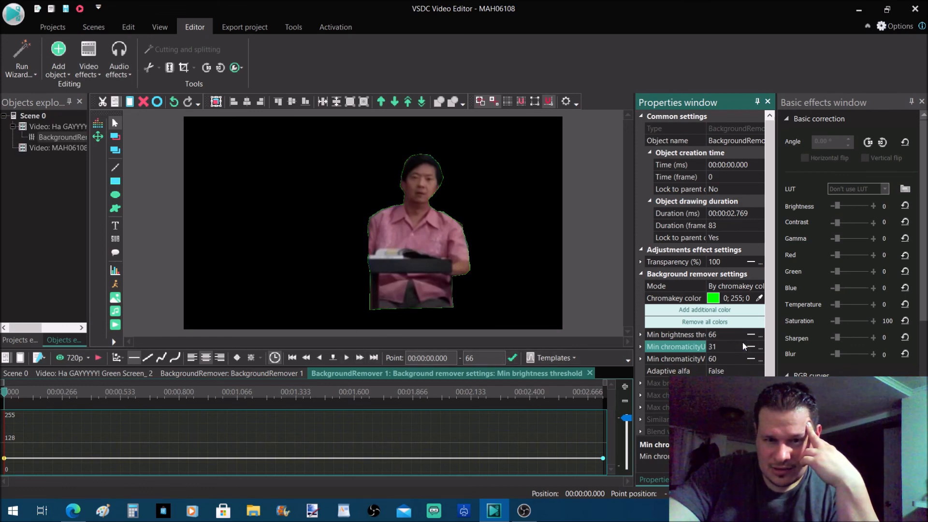
Set the background remover's minimum brightness threshold to 104, minimum chromaticityU threshold to 88 and minimum chromaticityV threshold to 85
click(743, 345)
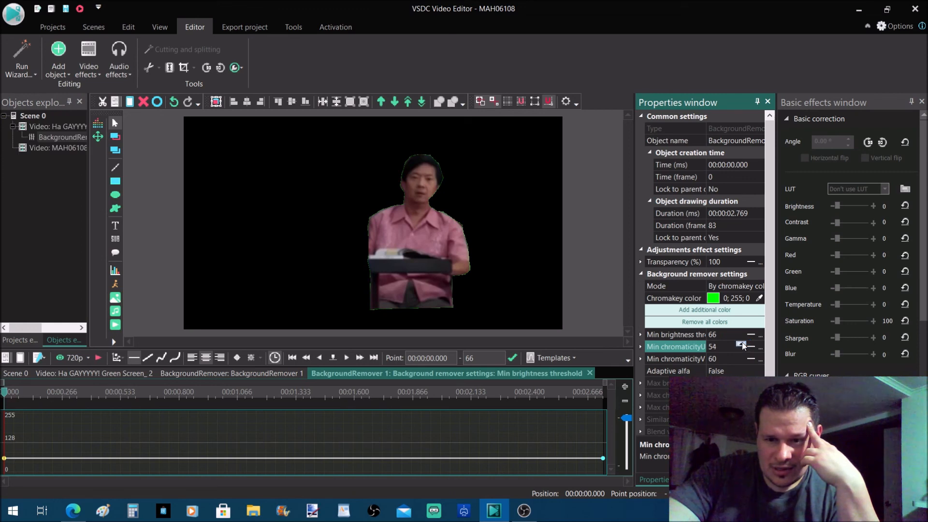
click(742, 343)
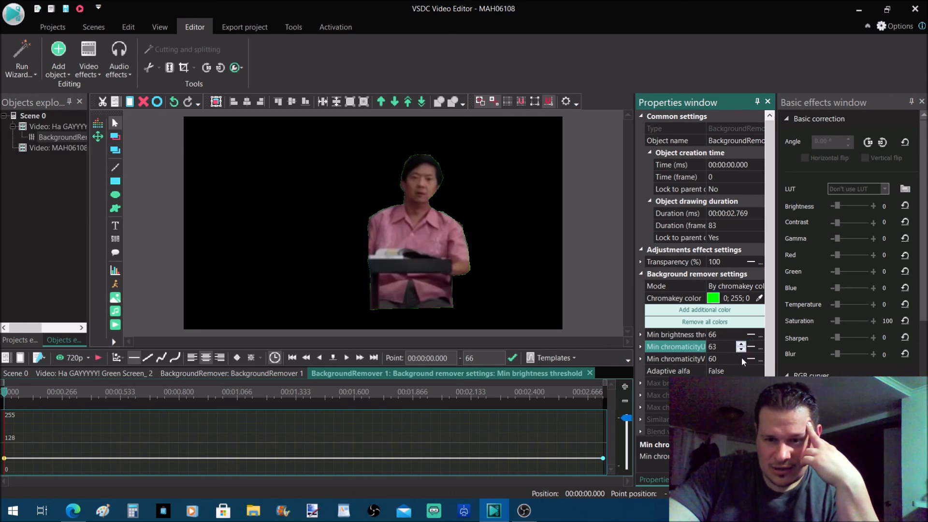
click(741, 358)
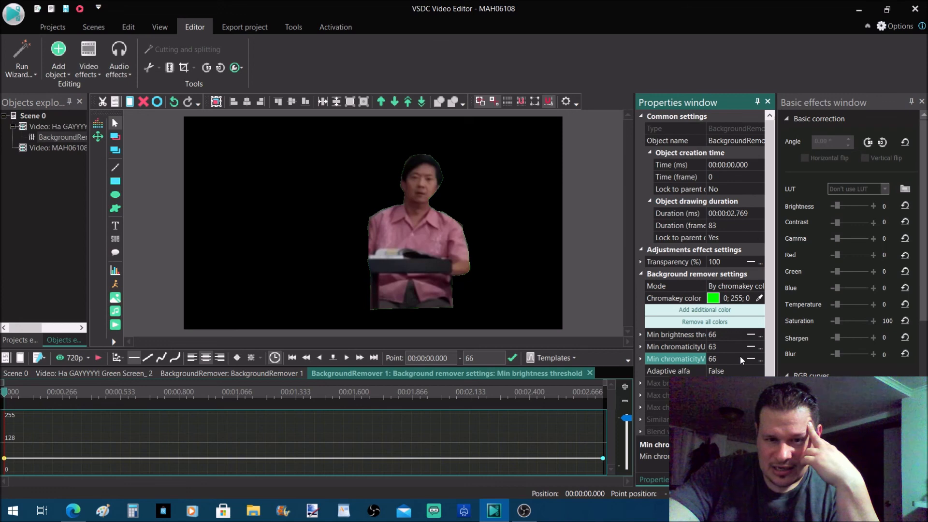
click(739, 340)
click(741, 332)
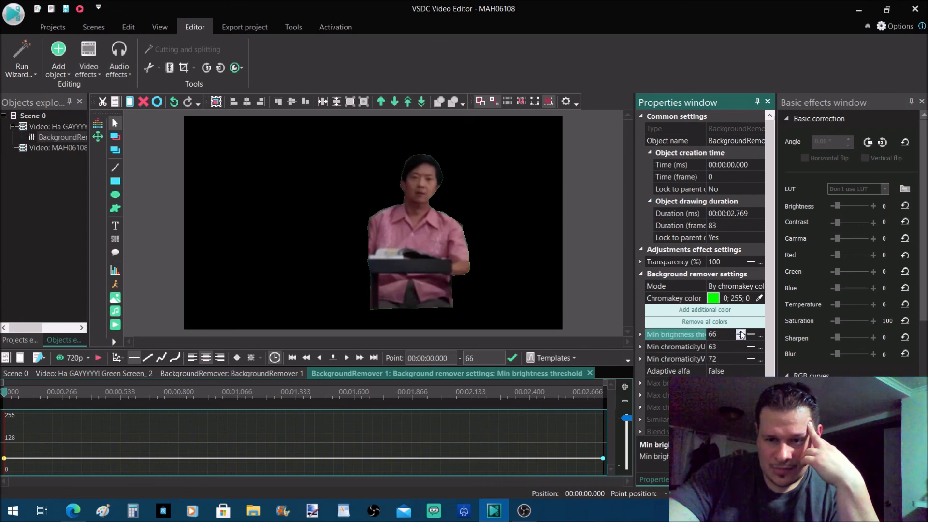
click(741, 332)
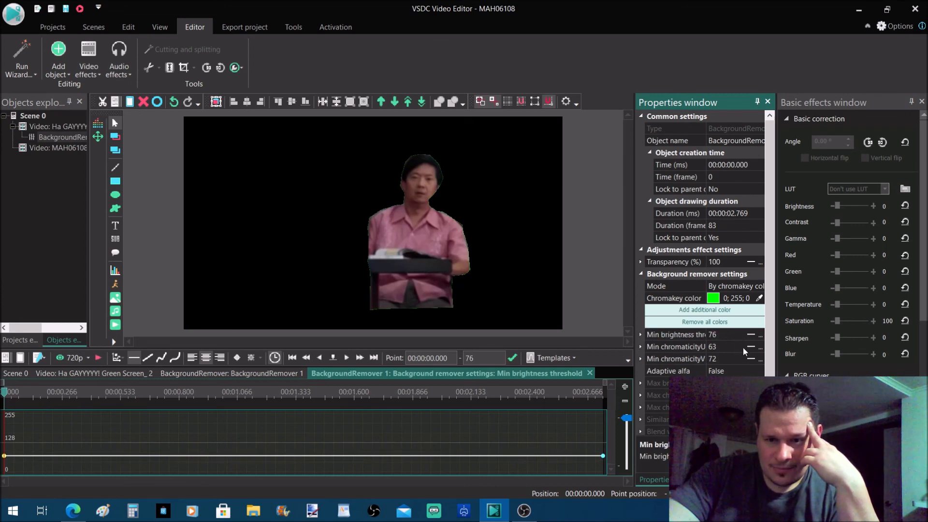
click(743, 347)
click(741, 345)
click(742, 345)
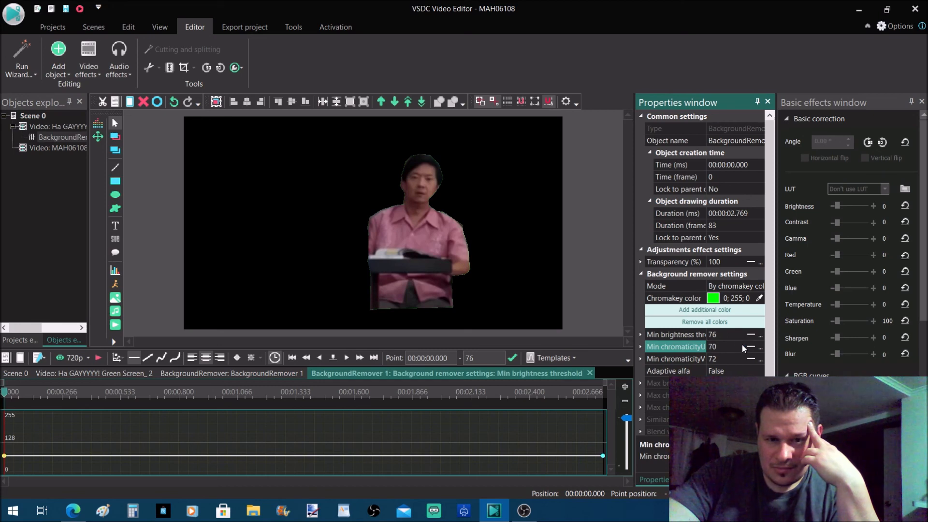
click(742, 357)
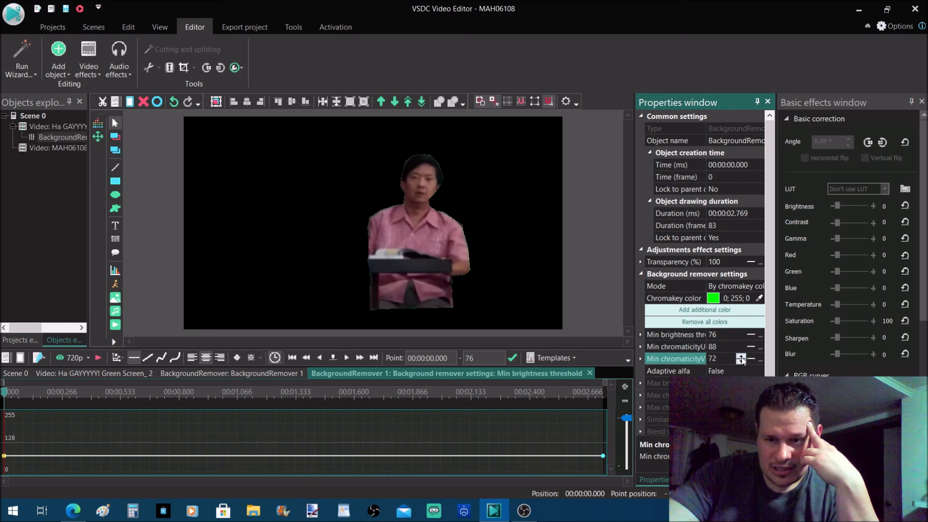
click(741, 358)
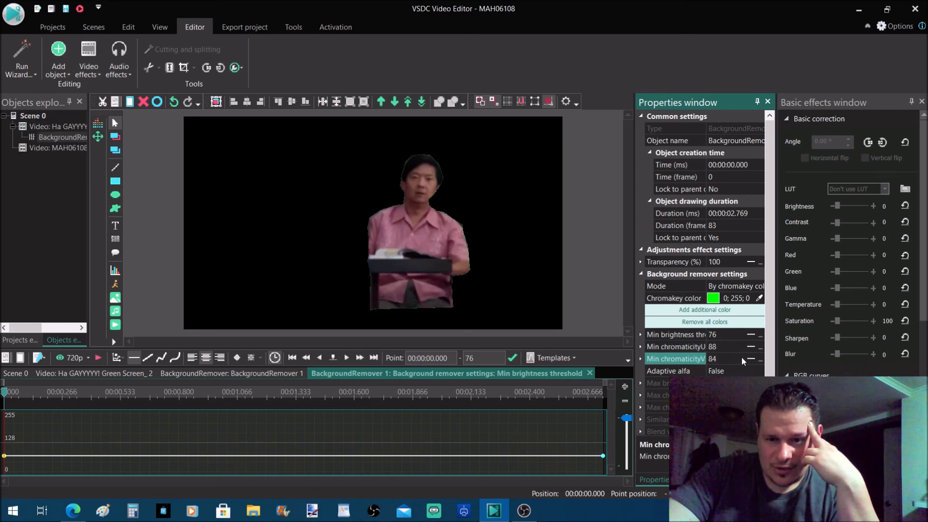
click(740, 335)
click(741, 335)
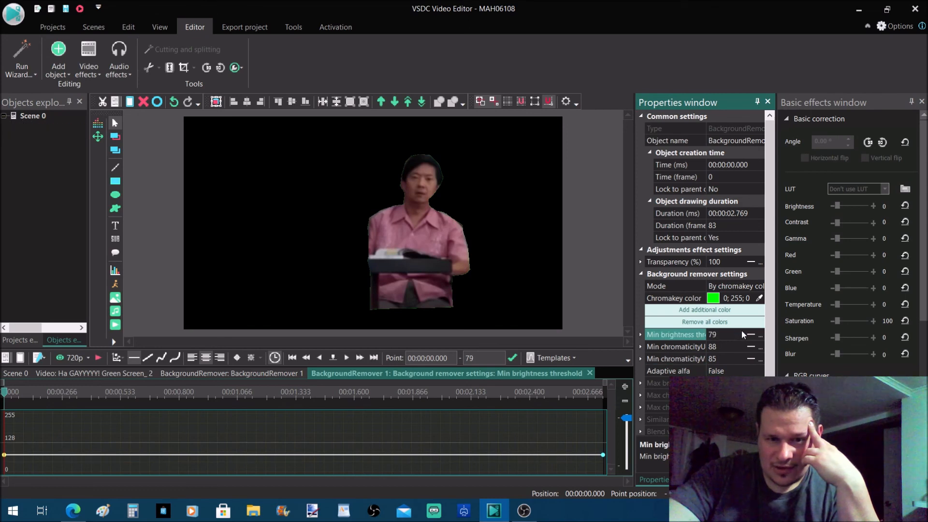
click(741, 335)
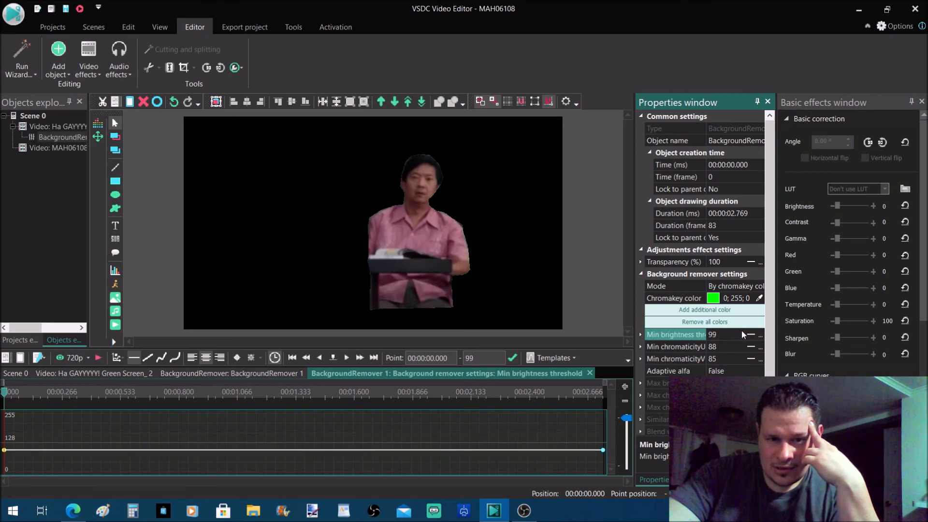
click(742, 333)
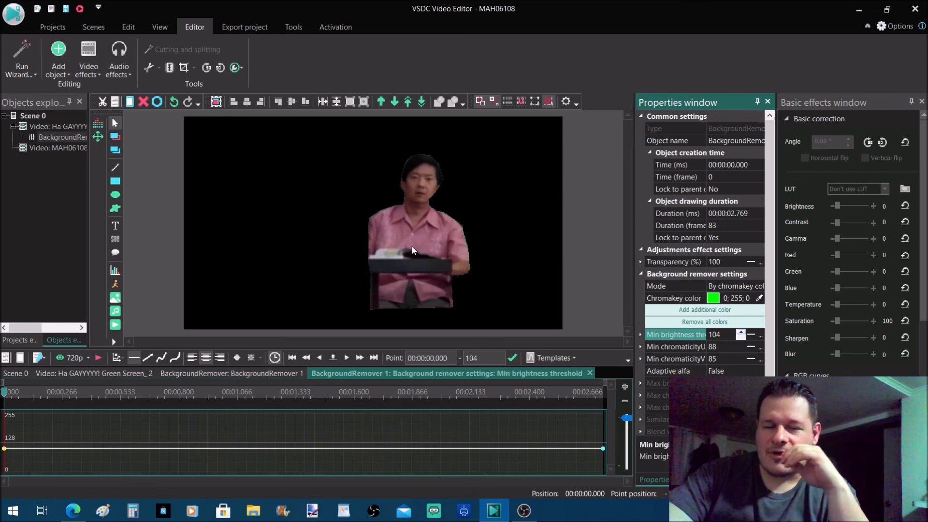
Move the green-screen clip to left -640 and top 74 in the scene, and preview the keyed result
click(425, 210)
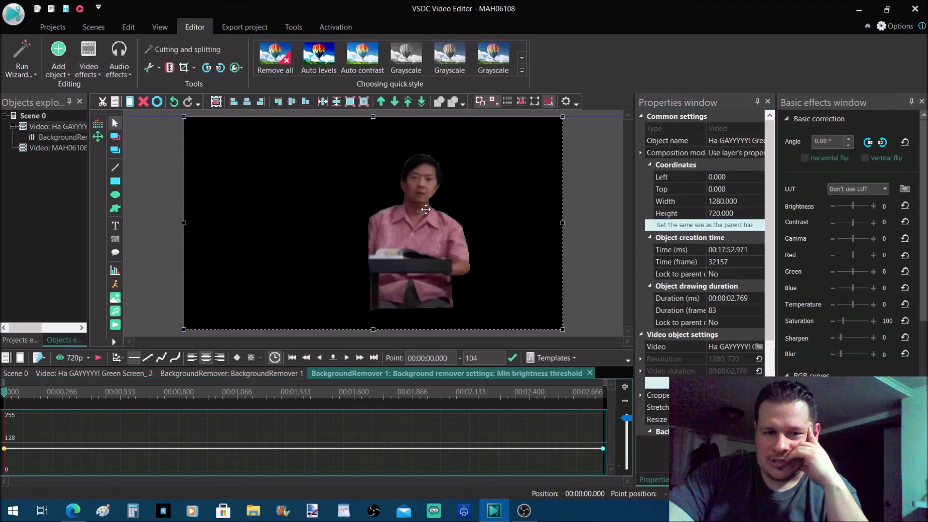
drag(425, 209, 240, 231)
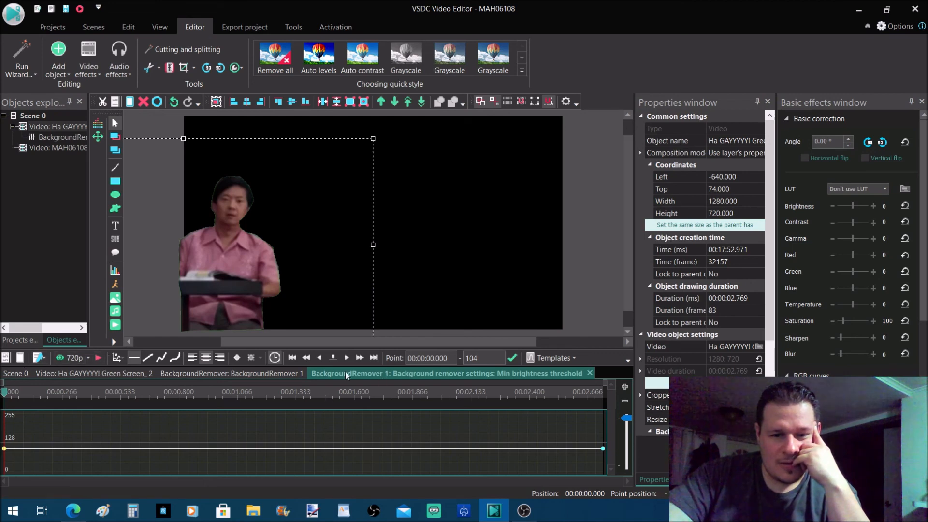
click(99, 358)
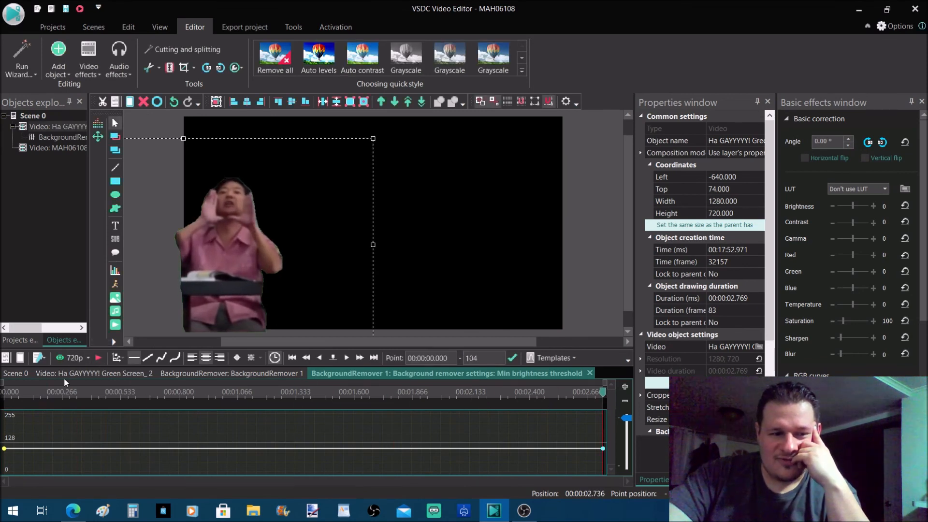
click(475, 173)
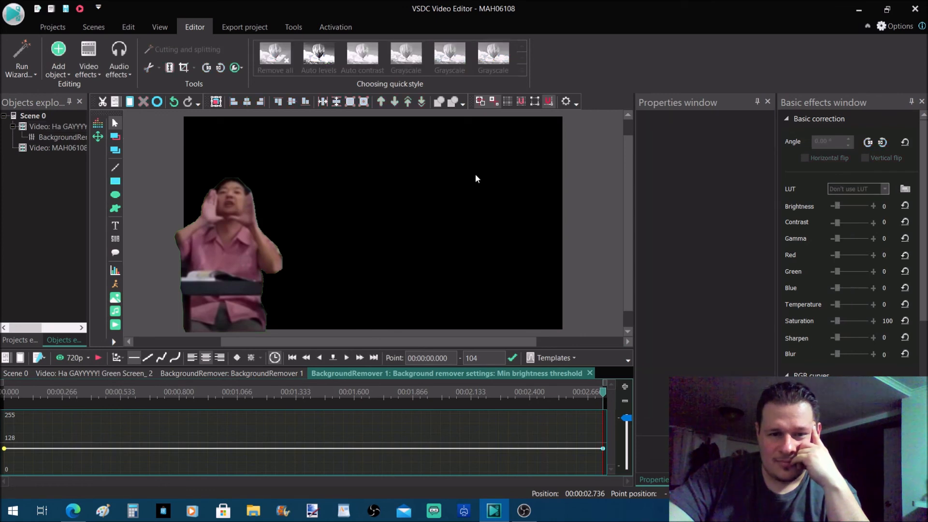
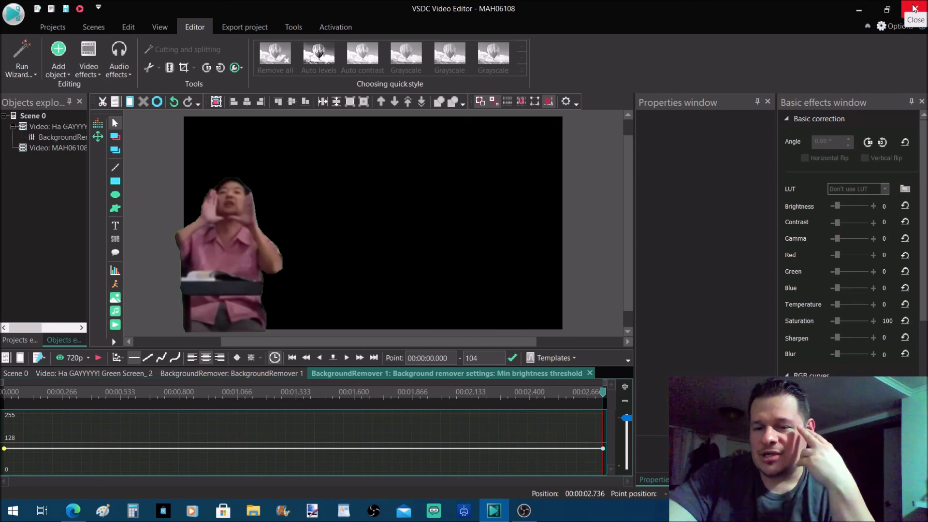
drag(923, 215, 924, 371)
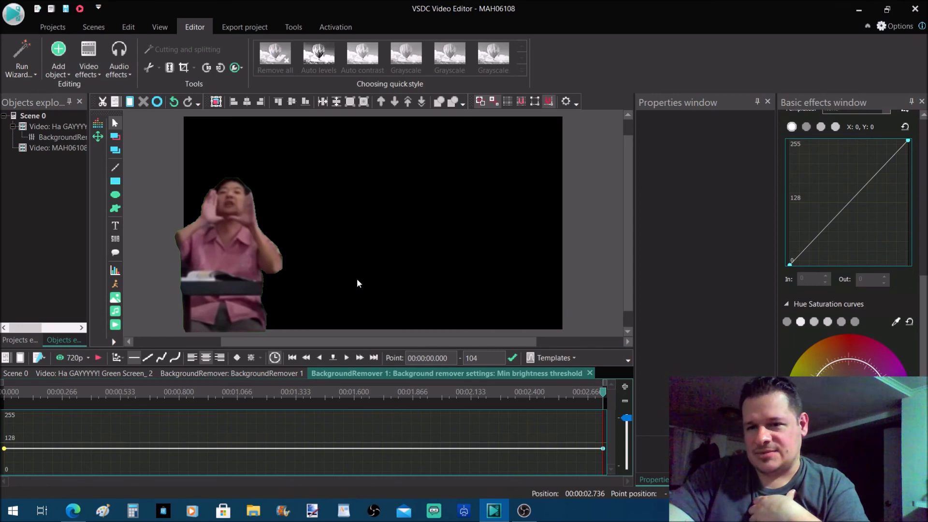
scroll(847, 307, up, 2)
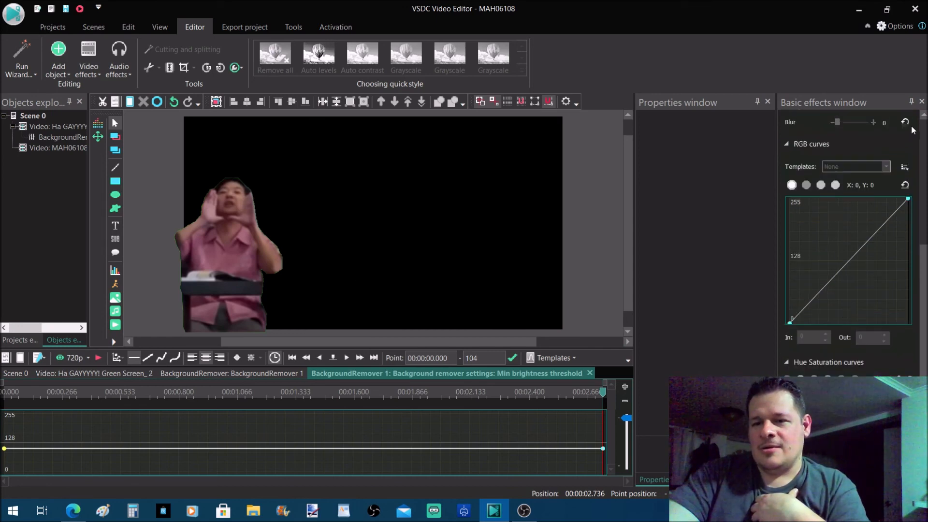
scroll(892, 320, down, 1)
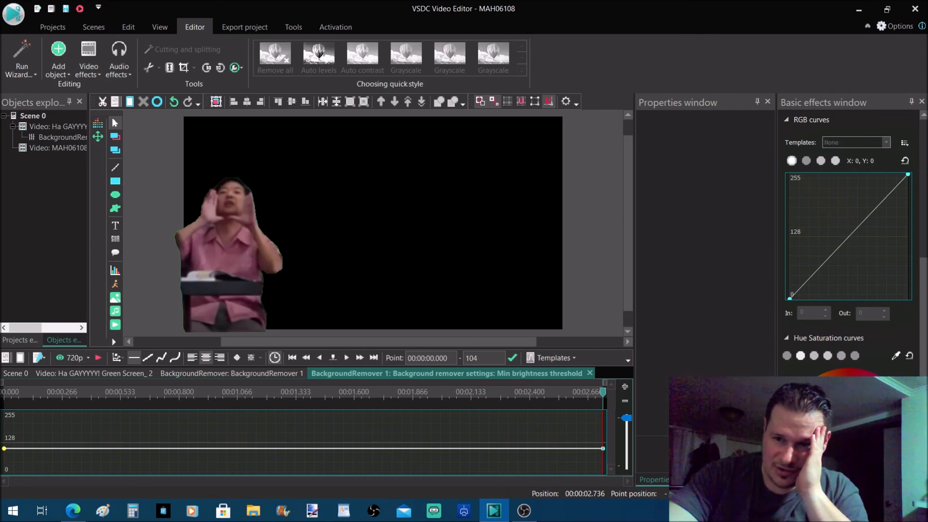
Close VSDC Video Editor without saving the MAH06108 project and switch to the Edge browser window
click(918, 6)
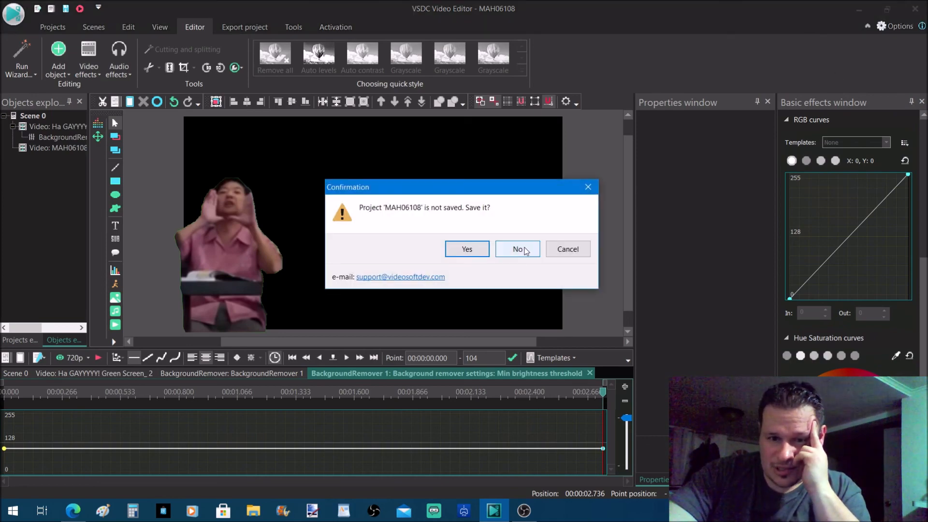
click(524, 250)
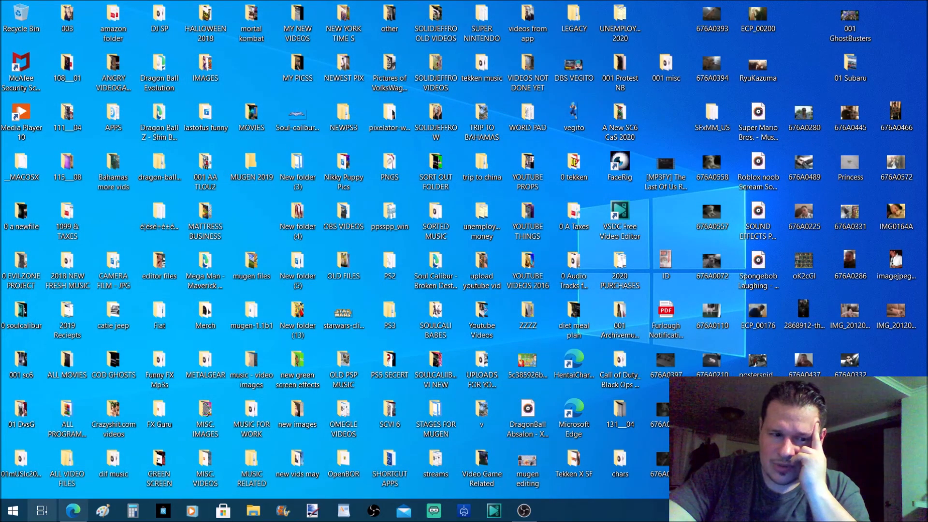
click(42, 511)
mouse_move(72, 511)
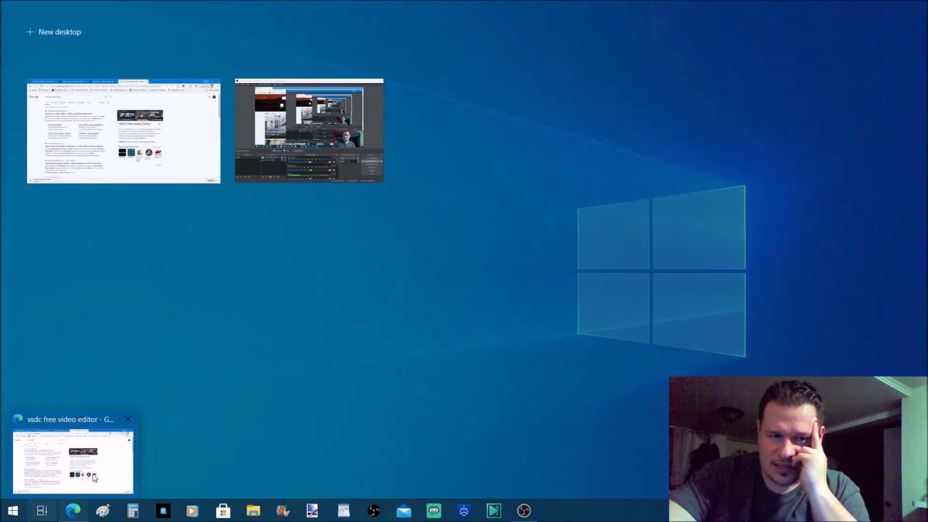
click(75, 423)
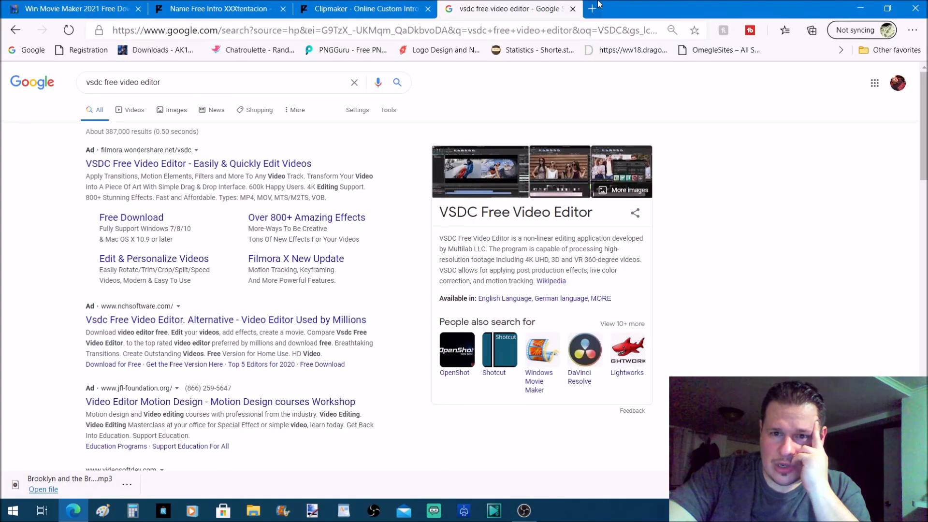
Search Google for "PAINT.NET" in a new browser tab
click(597, 5)
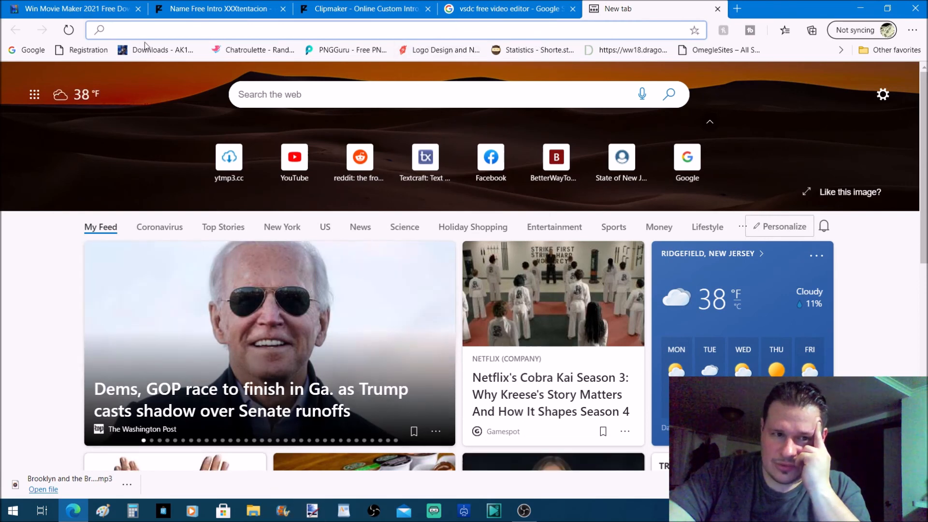
click(47, 51)
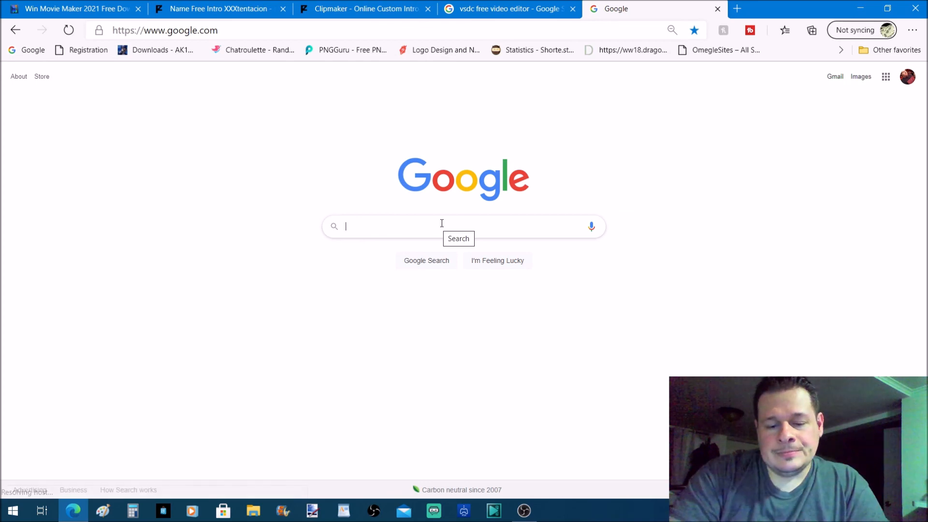
text(PA)
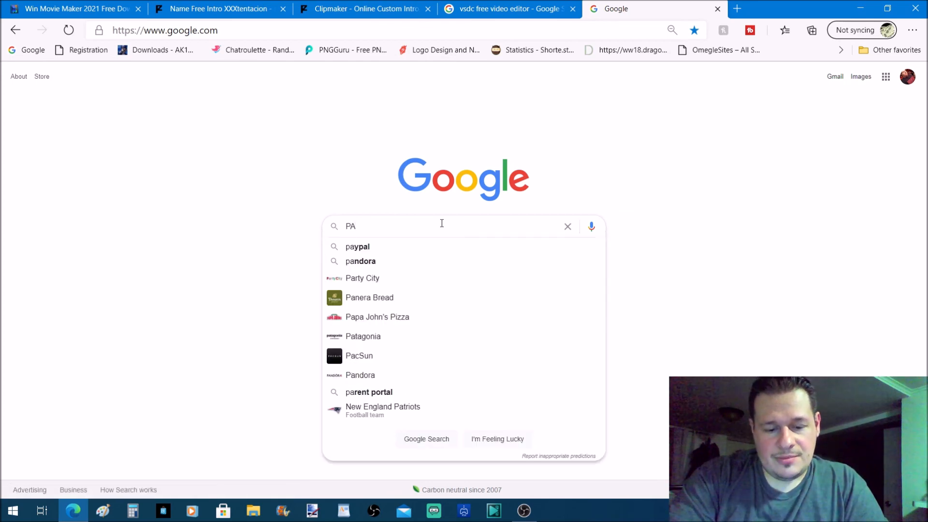
text(INT)
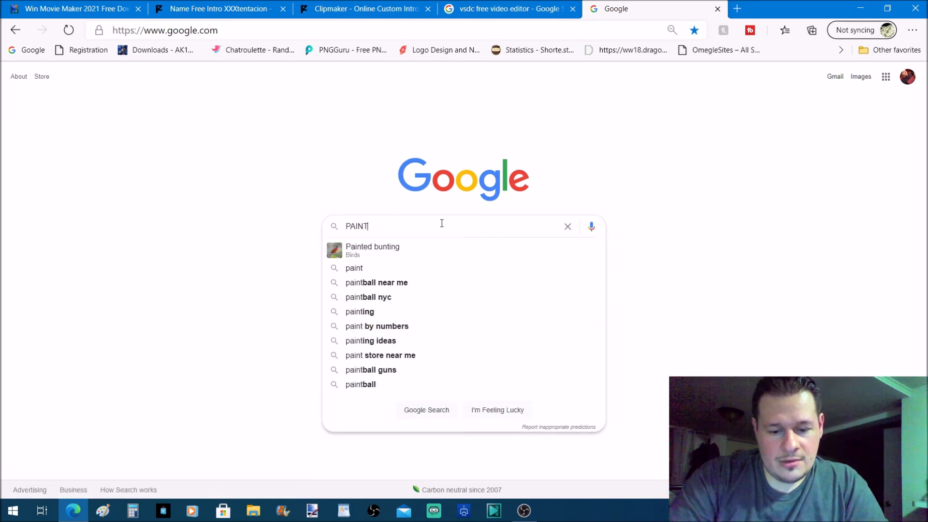
text(.NET)
key(Return)
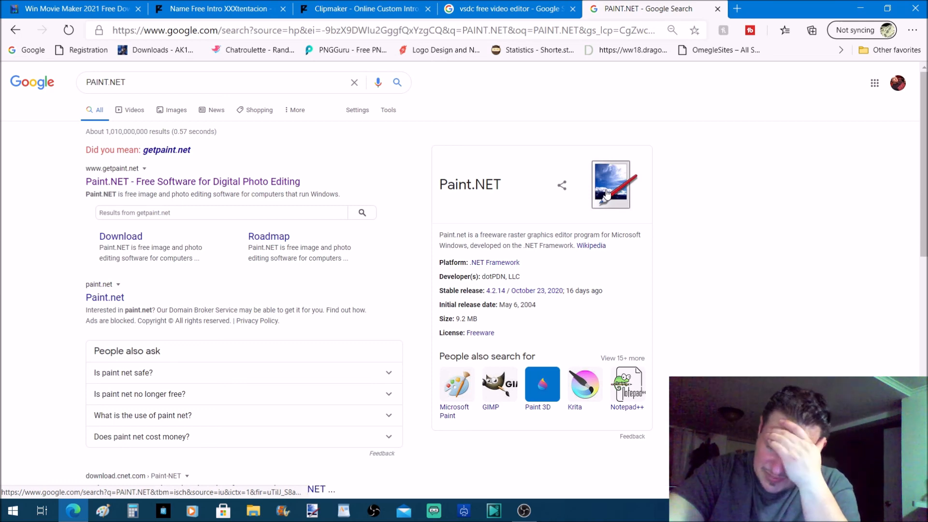
Refine the Google search to the suggestion "paint net free download windows 10"
click(200, 85)
text(FRE)
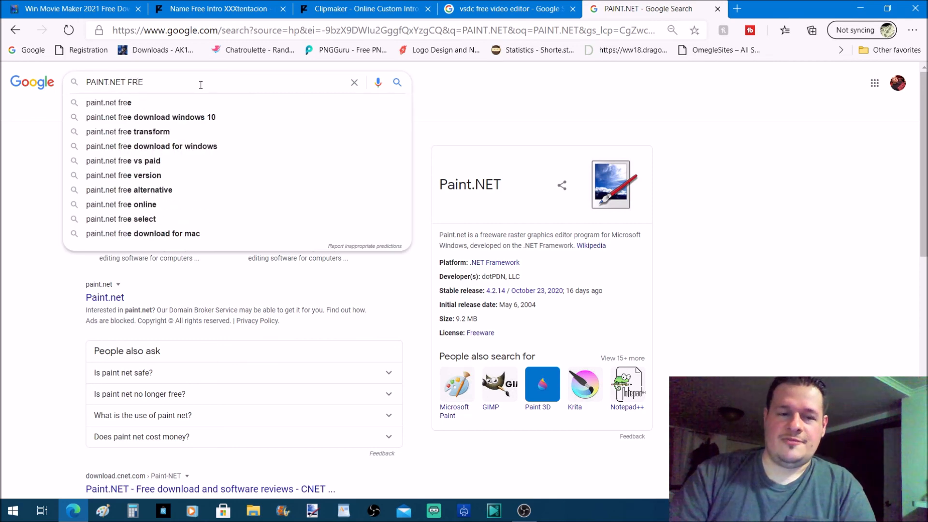
key(Down)
key(Return)
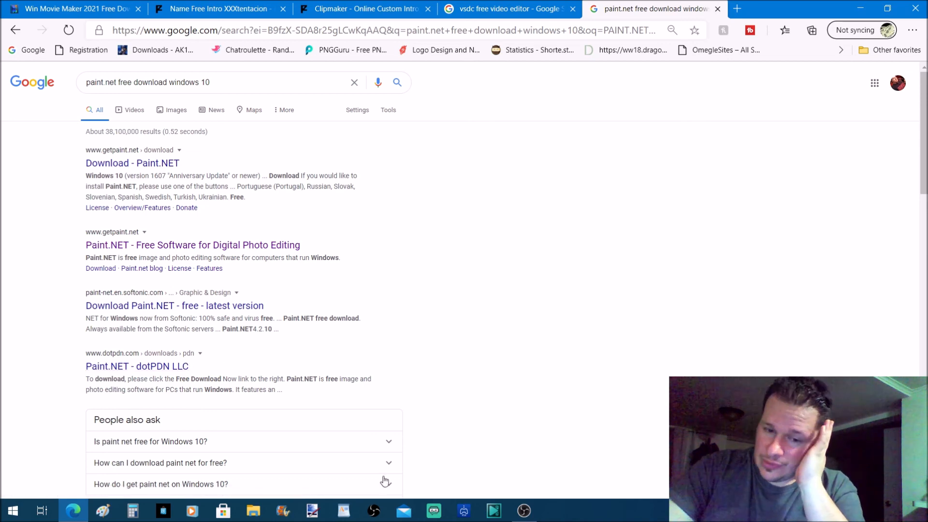
Launch paint.net and minimise the browser to show the image editor
click(312, 511)
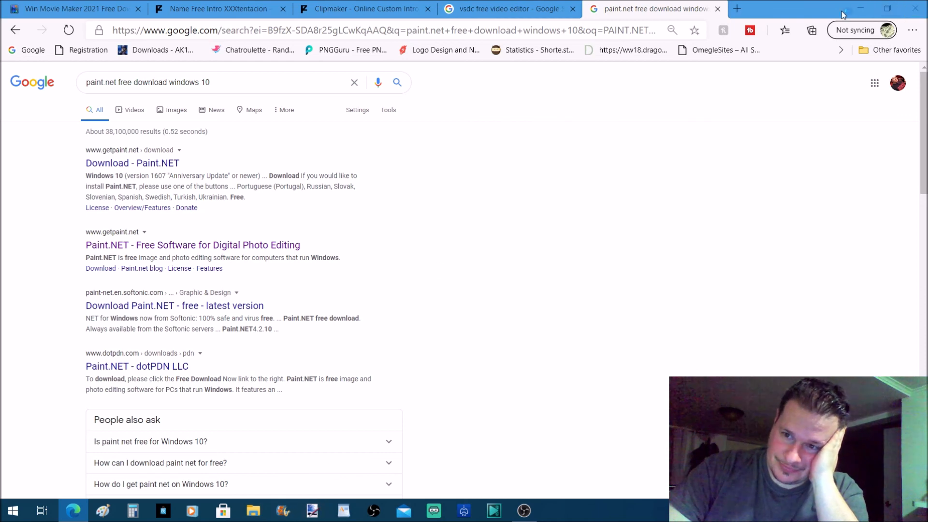
click(861, 8)
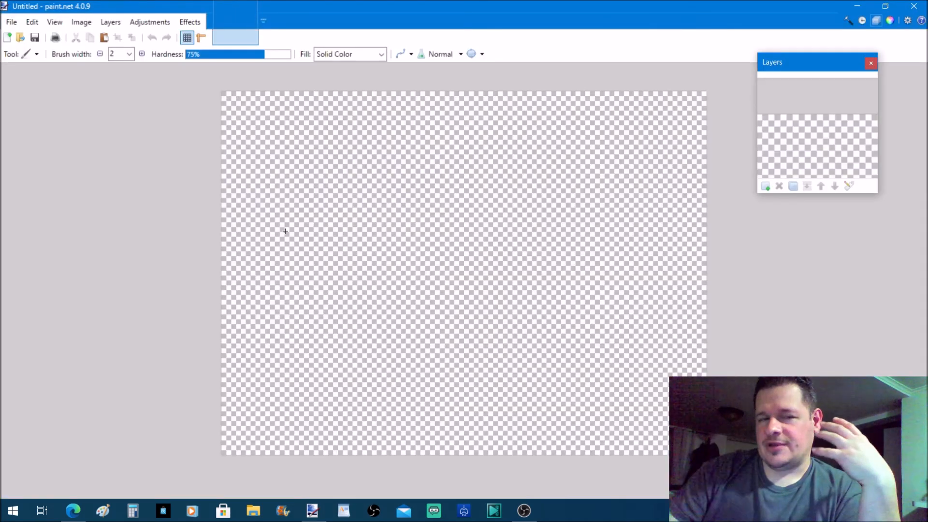
Switch to the Edge browser and search Google for the suggestion "1280x720 wallpaper"
click(79, 511)
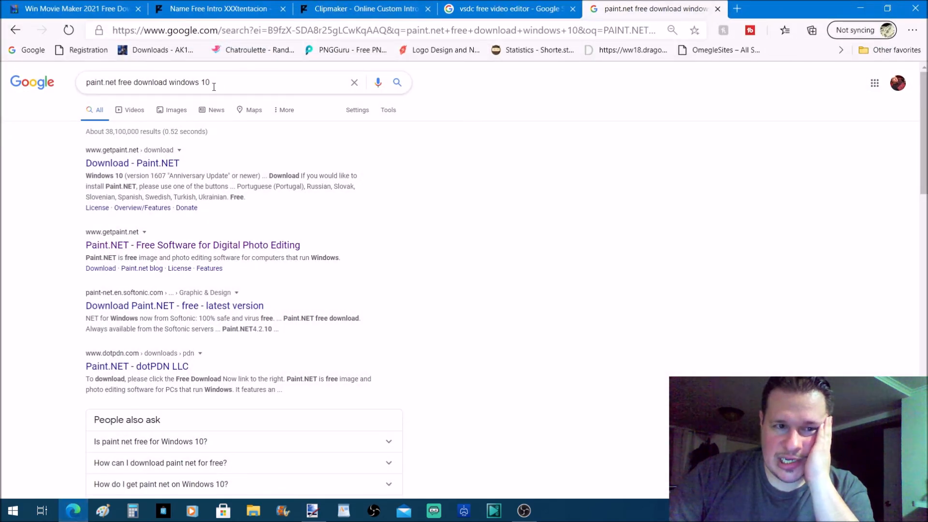
drag(215, 87, 2, 91)
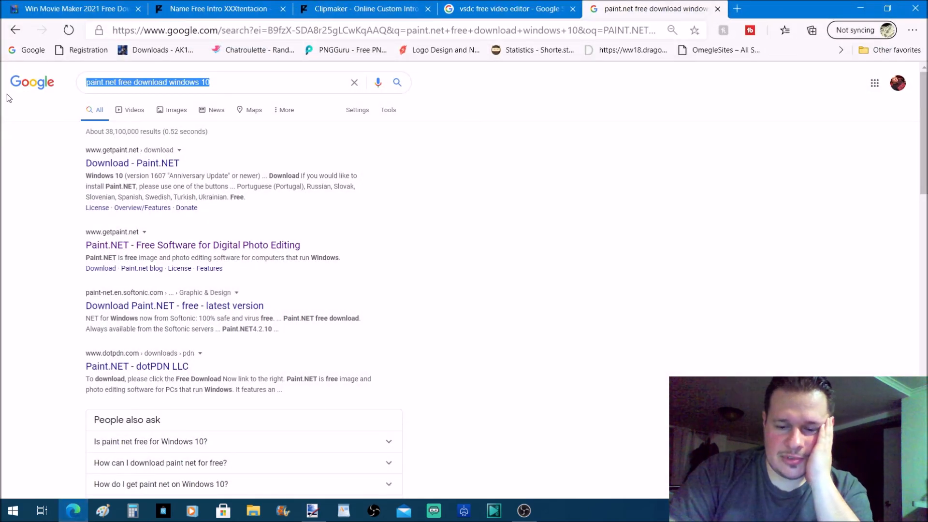
key(BackSpace)
text(12)
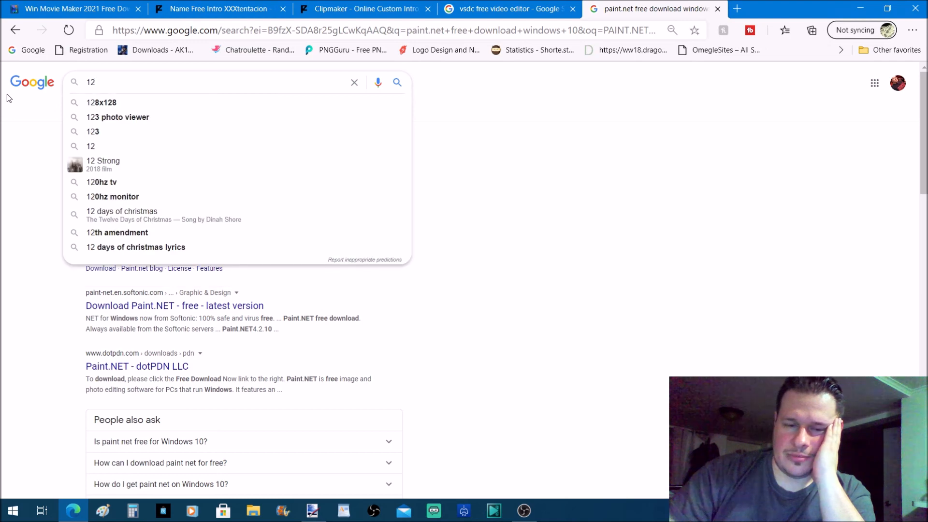
text(80)
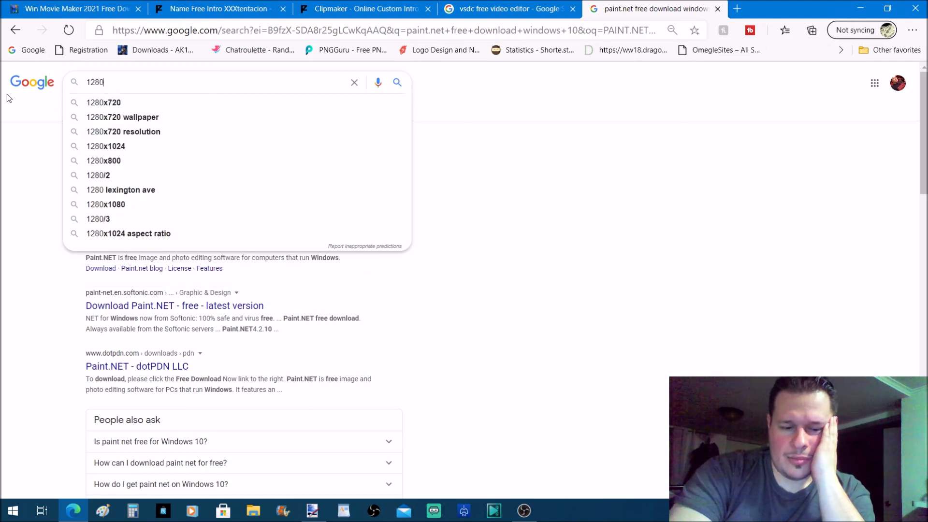
text(X720)
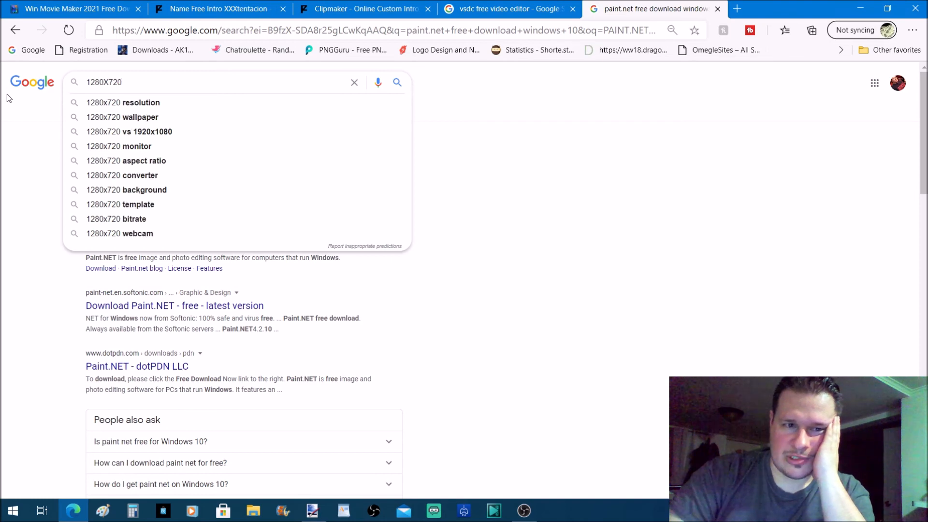
key(Down)
key(Down)
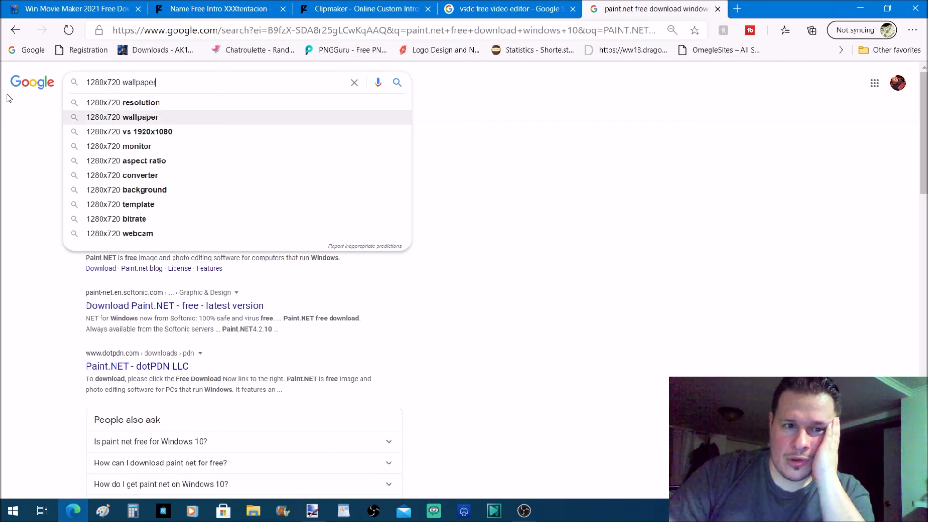
key(Return)
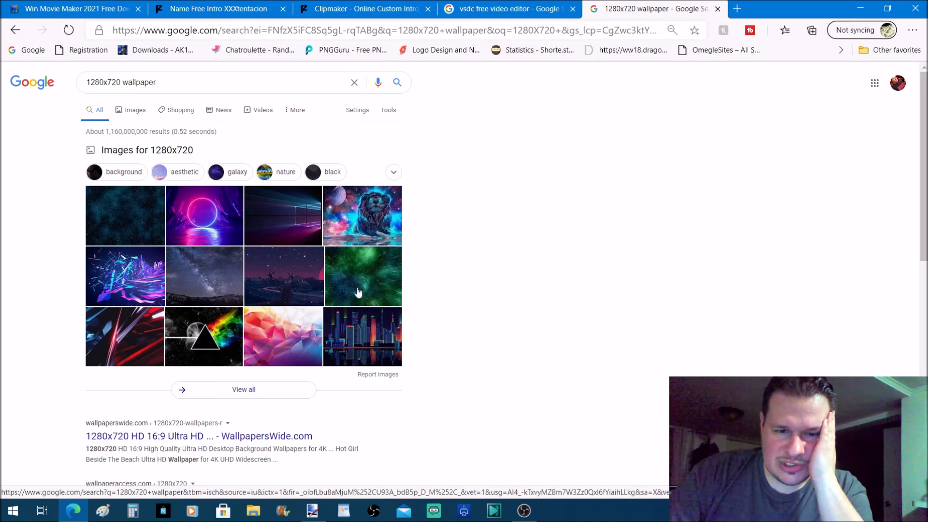
Open the image results, preview the HDQwalls 1280x720 Vaporwave wallpaper and copy the image
click(357, 218)
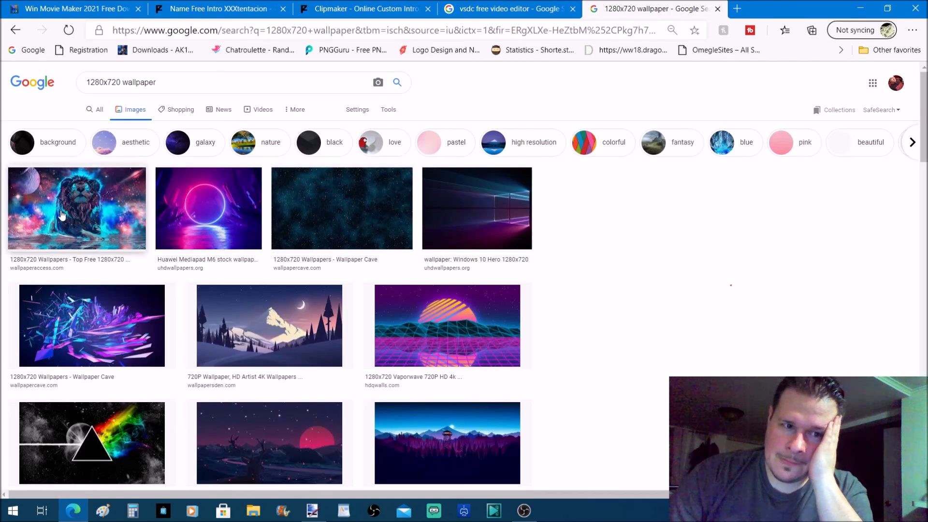
click(60, 209)
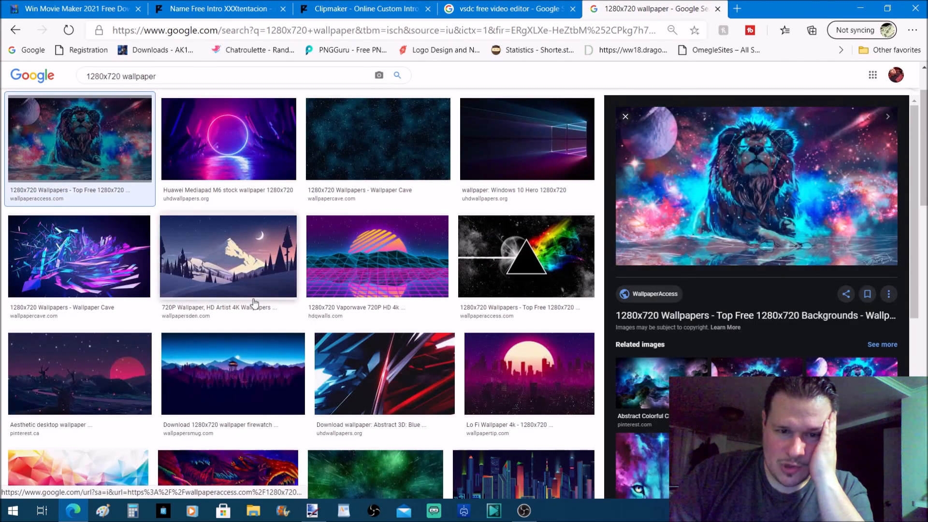
click(391, 260)
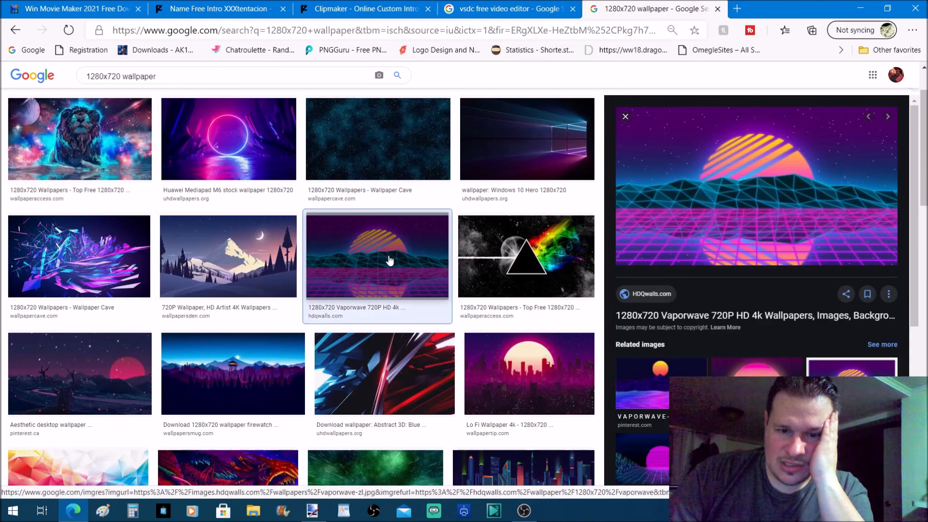
right_click(733, 196)
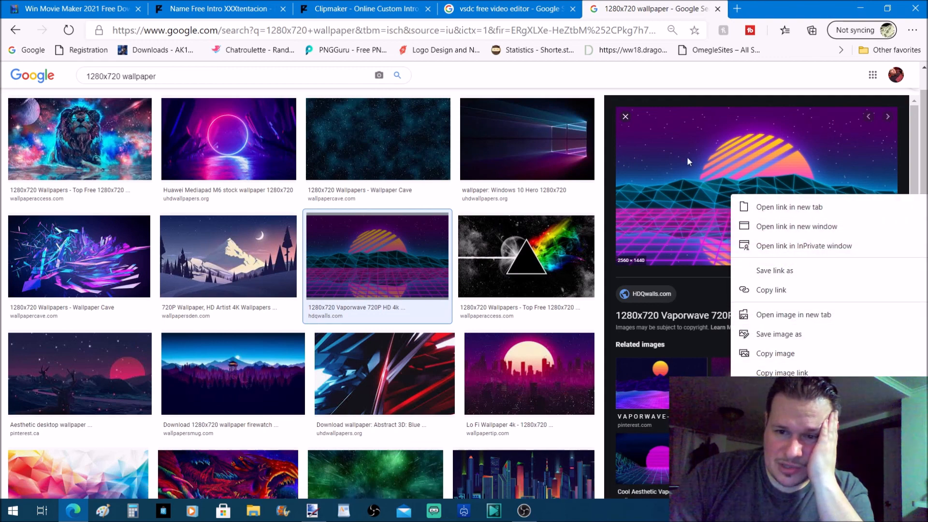
click(769, 356)
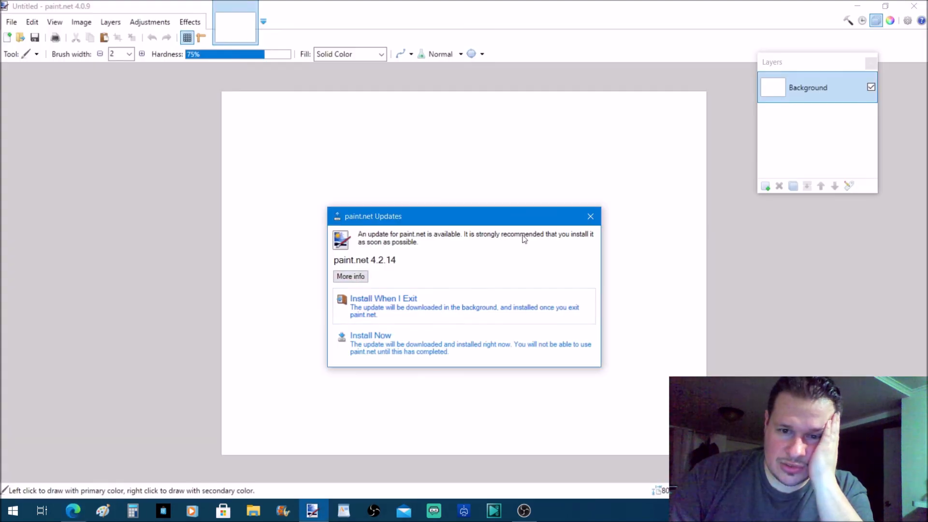
Dismiss the paint.net update offer and create a new image 1280 pixels wide and 720 pixels high
click(590, 216)
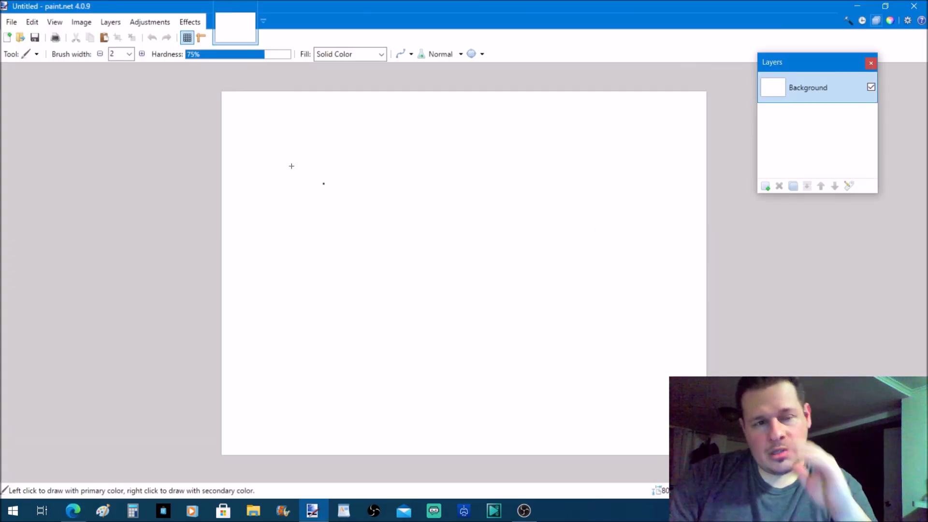
click(7, 37)
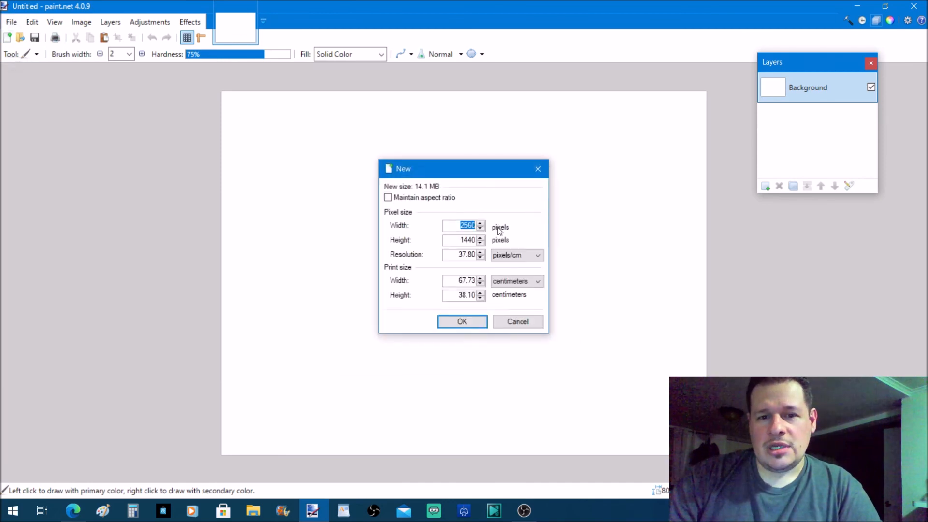
text(1280)
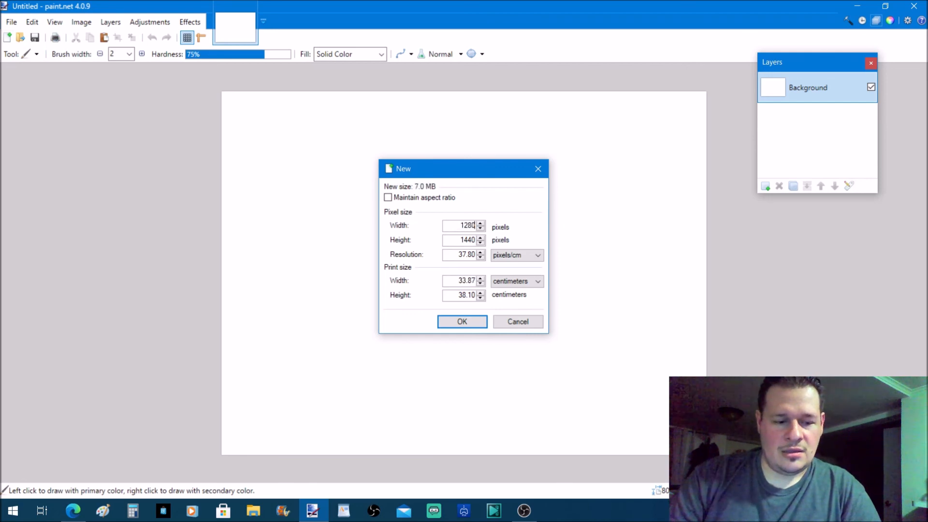
key(Tab)
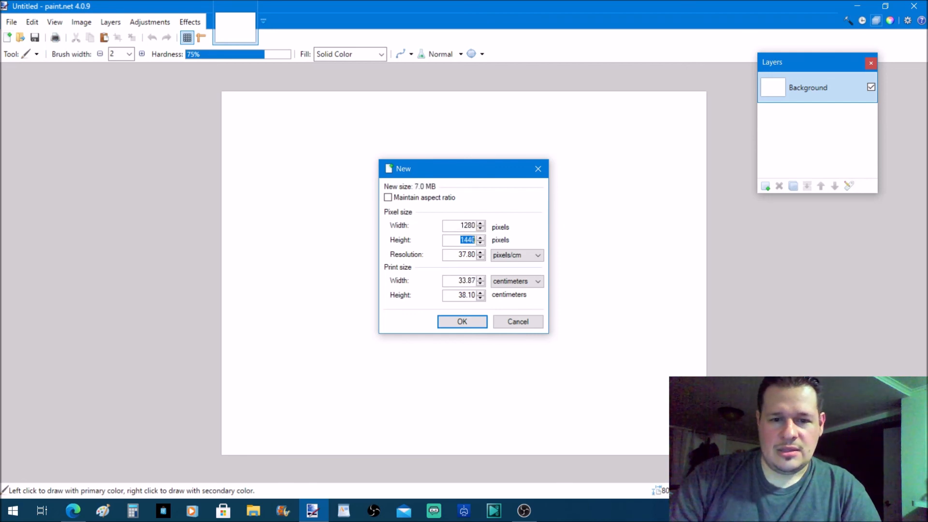
text(720)
key(Return)
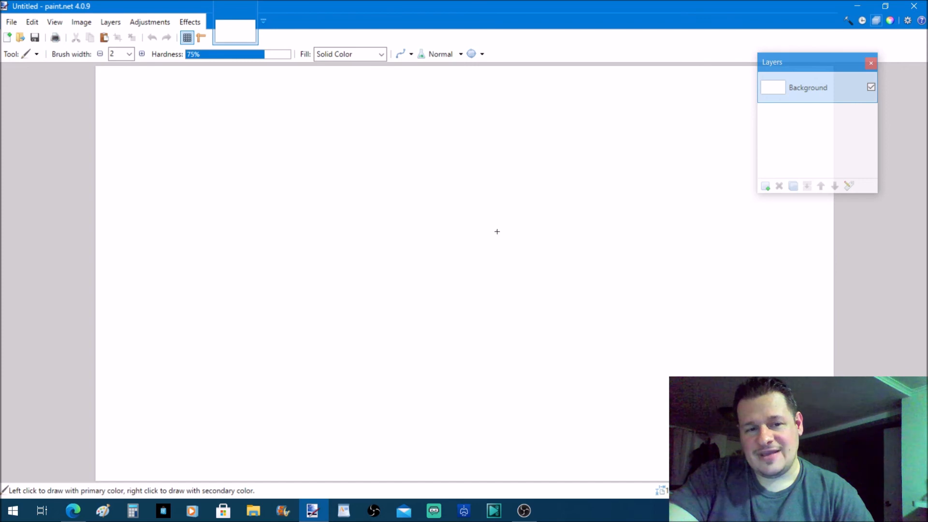
Paste the copied wallpaper onto the canvas and scale it down to about 1465 × 868 pixels
key(ctrl+v)
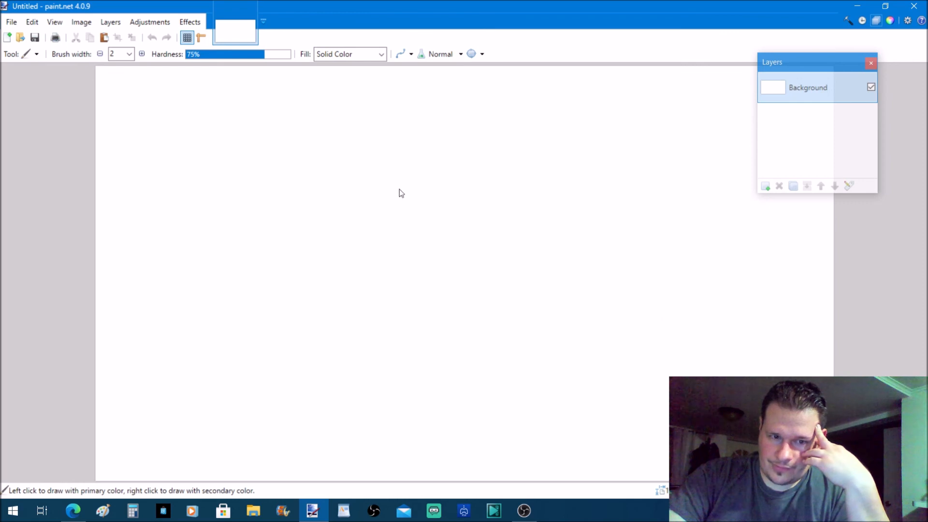
key(ctrl+v)
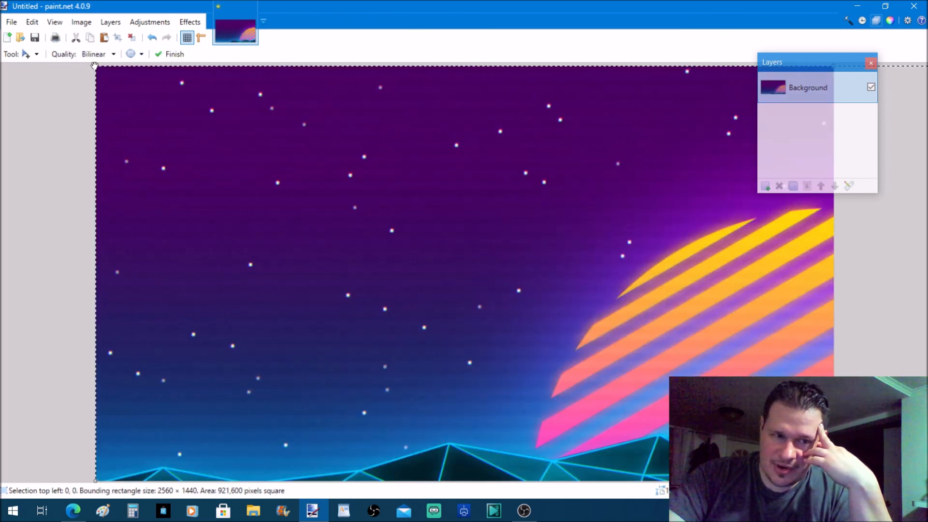
drag(199, 120, 47, 176)
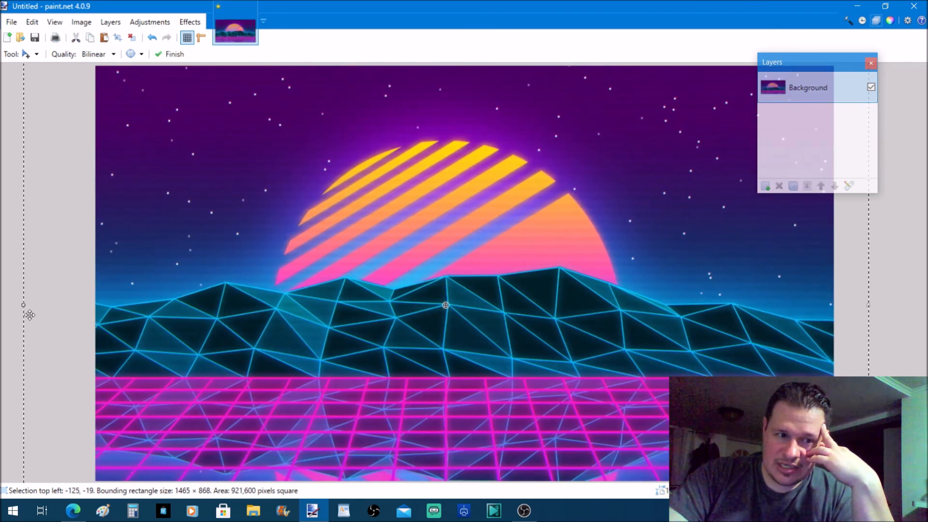
Squeeze the pasted wallpaper horizontally into a strip about 321 × 868 pixels
drag(24, 307, 781, 307)
drag(809, 353, 398, 305)
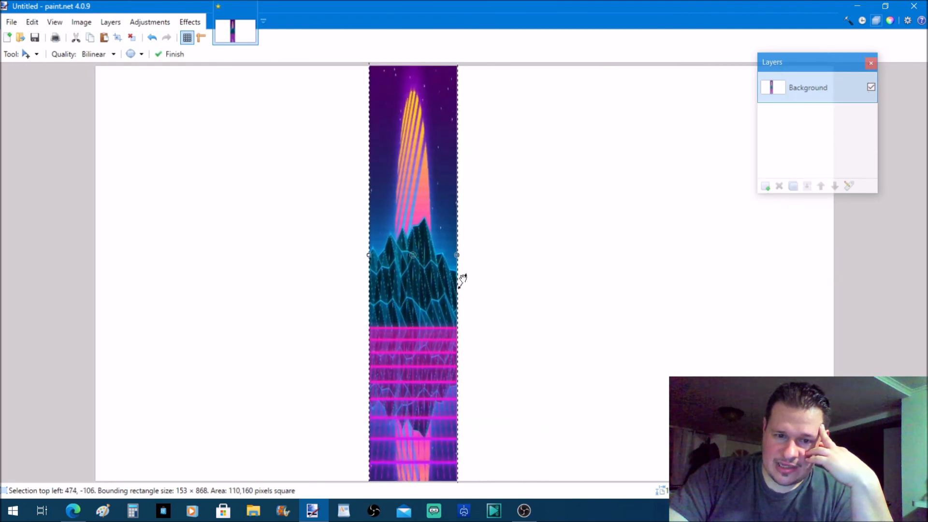
drag(456, 256, 545, 254)
drag(369, 255, 359, 255)
drag(547, 255, 546, 255)
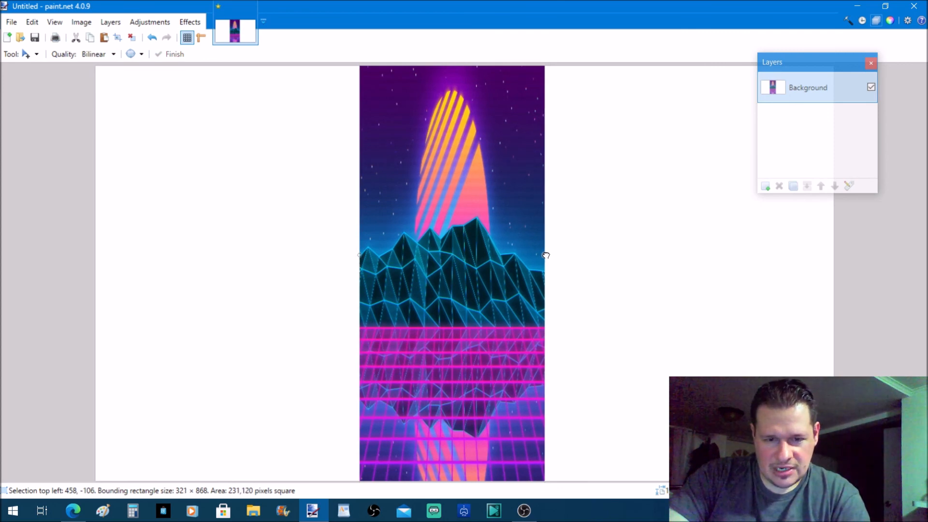
Resize the wallpaper strip to about 1403 × 788 pixels and position it so it covers the whole canvas
key(shift)
drag(546, 255, 843, 189)
drag(359, 257, 31, 208)
drag(241, 215, 282, 213)
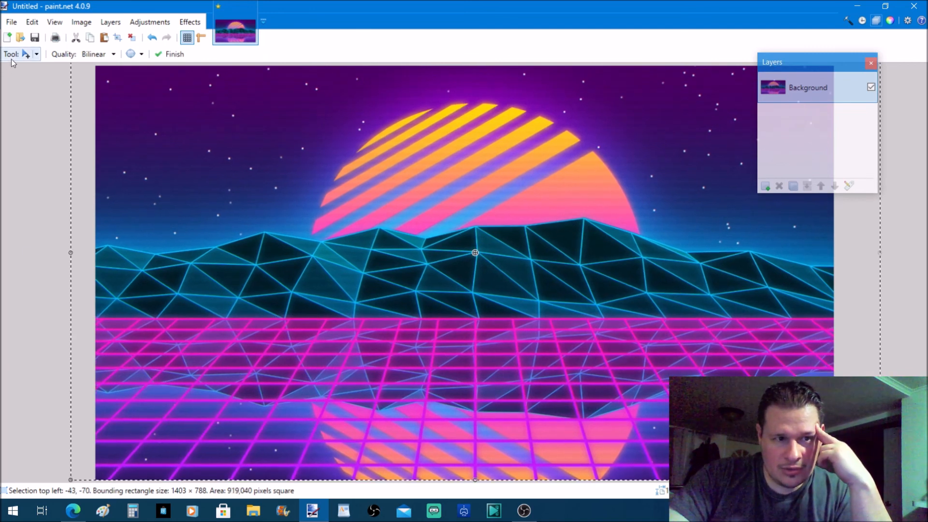
Switch to the Rectangle Select tool and deselect the placed wallpaper
click(29, 54)
click(20, 69)
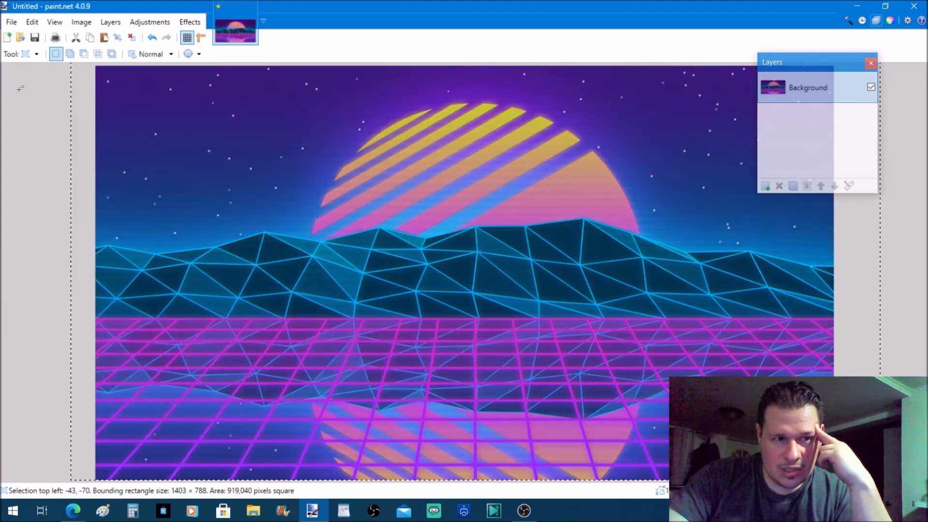
click(20, 89)
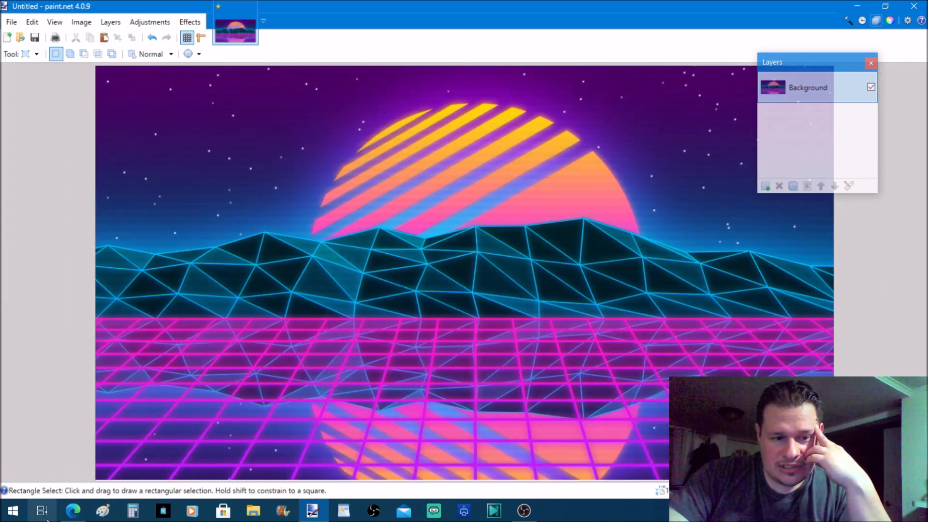
Switch to the Edge browser, open the bookmarked FlamingText logo site and look through its logo designs
click(72, 510)
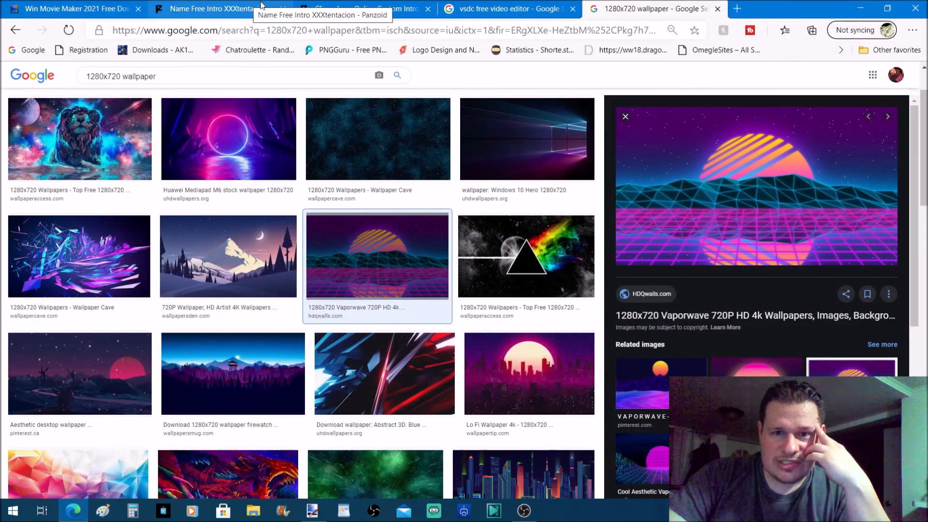
click(435, 50)
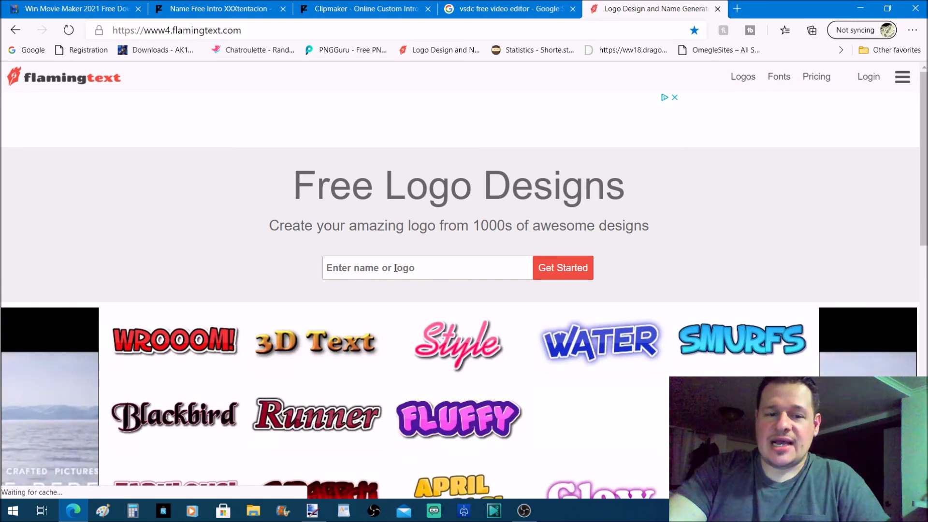
scroll(388, 291, down, 4)
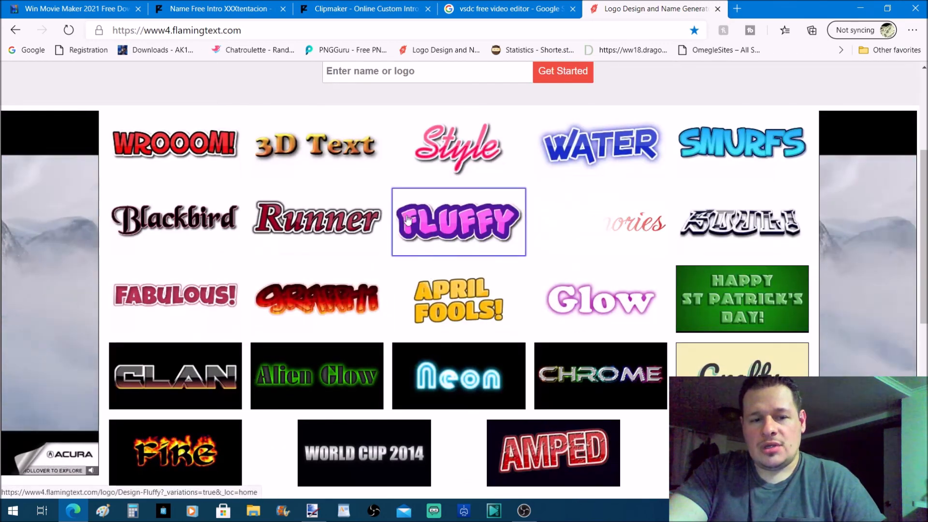
scroll(415, 178, up, 4)
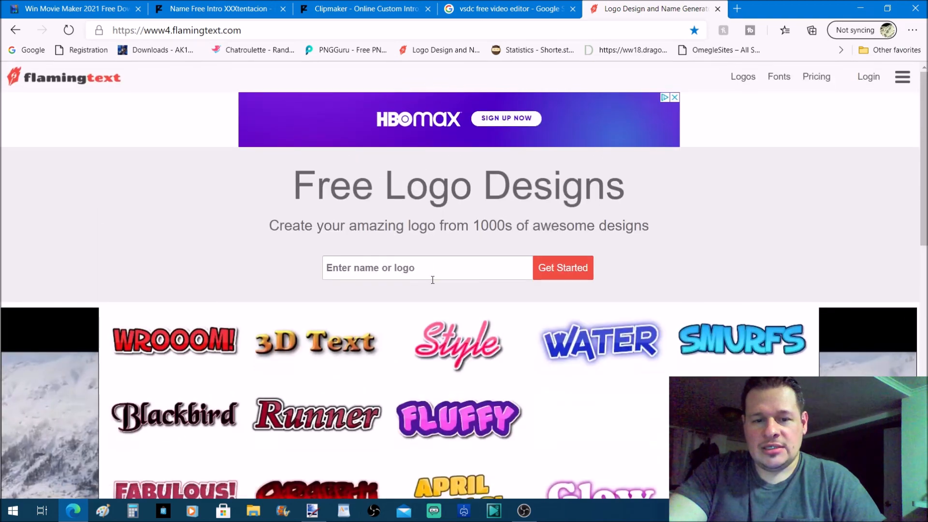
Choose the Style logo design and open its blackchancery font variation for editing
click(465, 342)
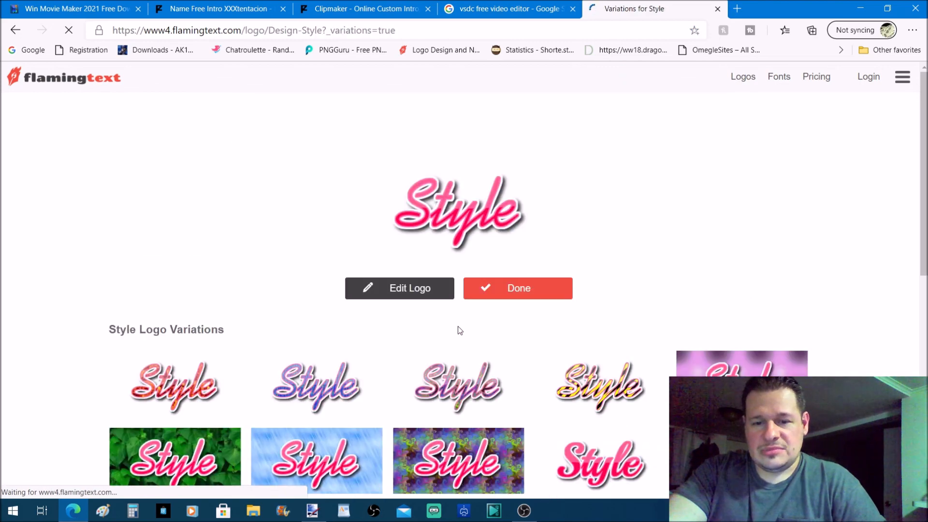
scroll(457, 326, down, 3)
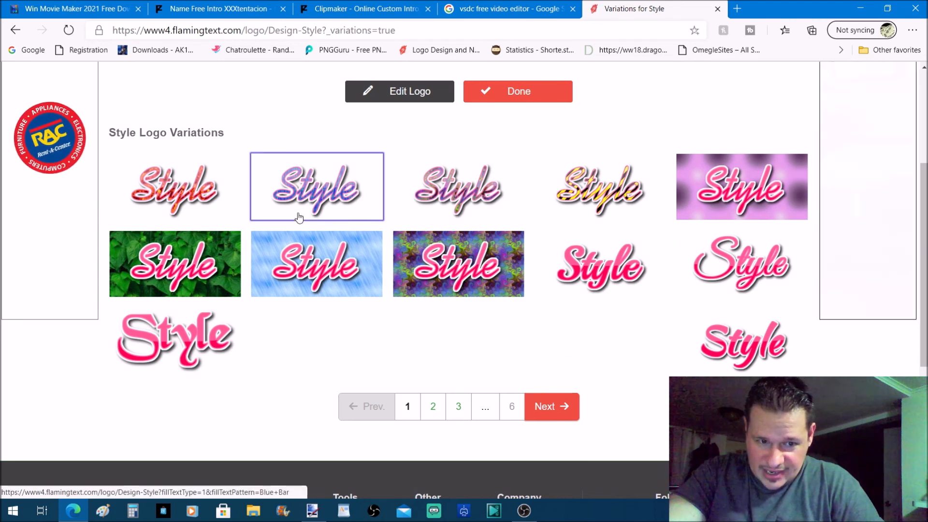
click(205, 344)
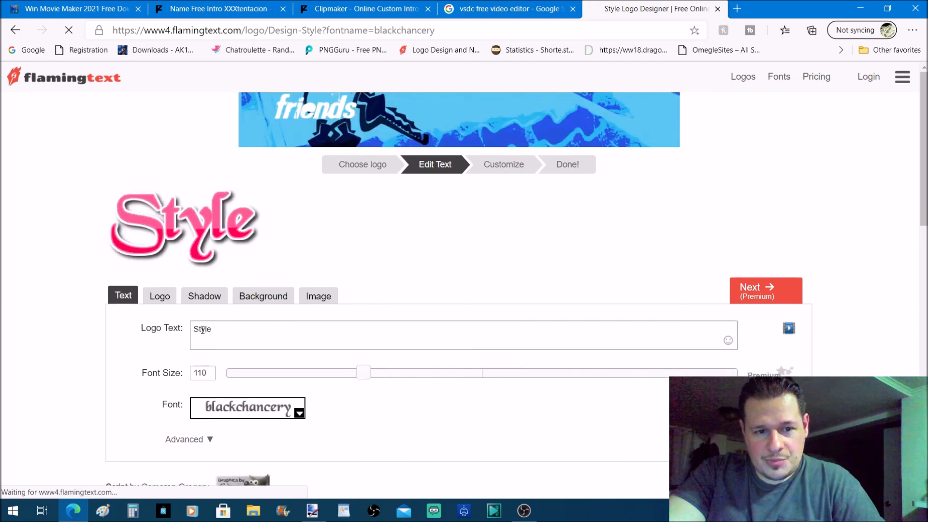
Replace the logo text with "SOLID"
double_click(202, 330)
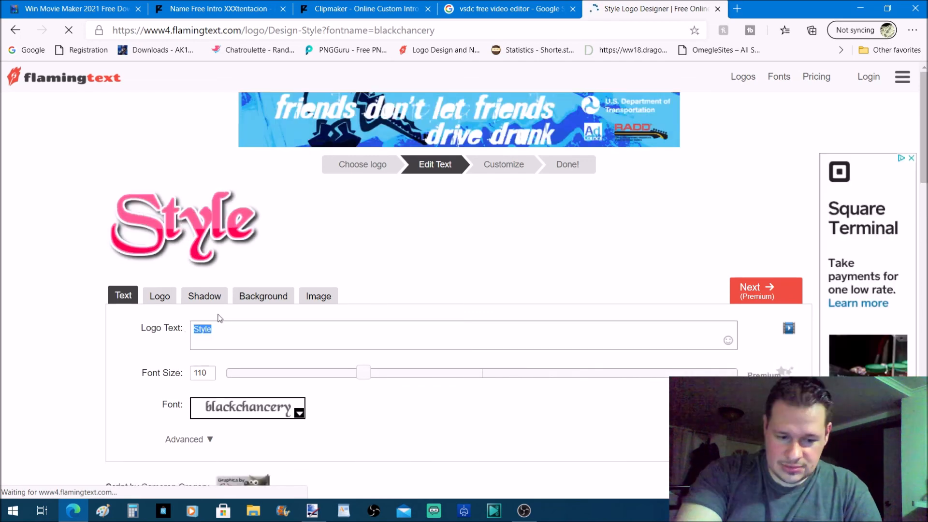
text(so)
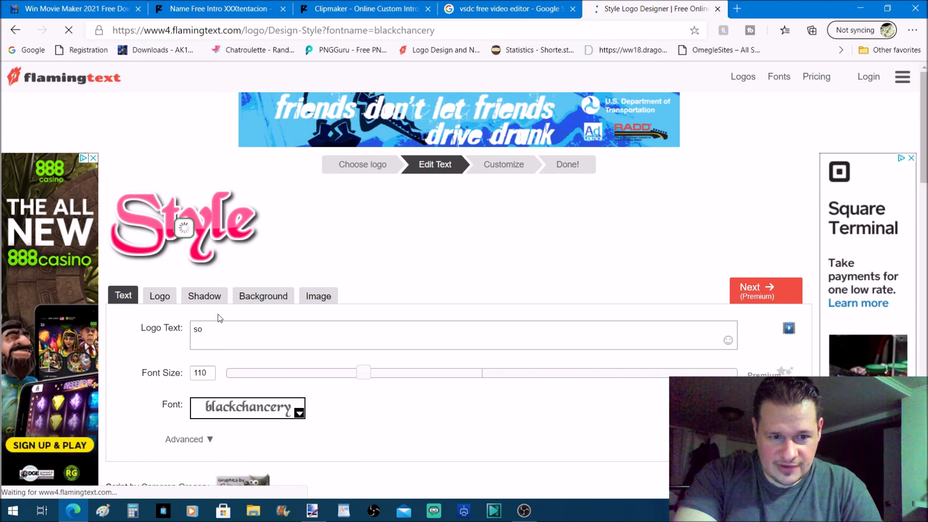
key(BackSpace)
key(BackSpace)
text(SOLID)
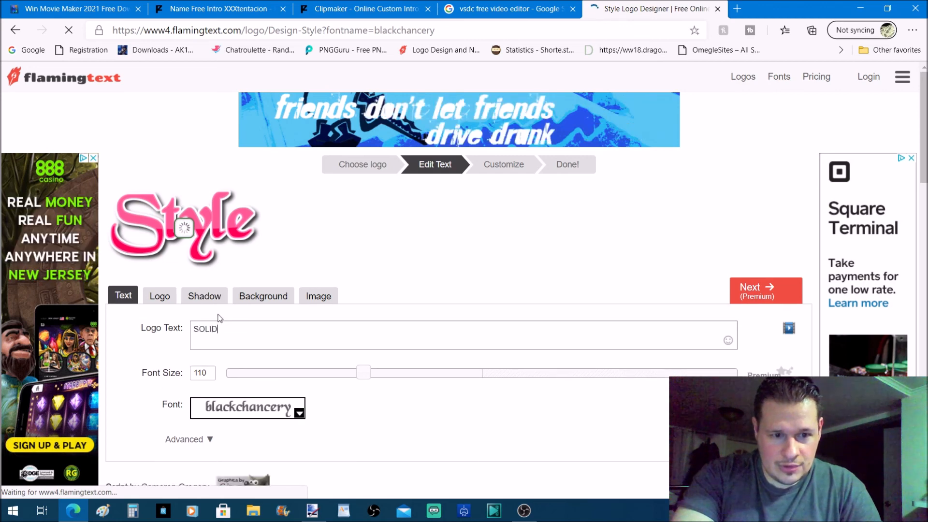
Complete the logo text as "SOLIDJEFFRO" and change its font to Pistoleer
text(JEFFR)
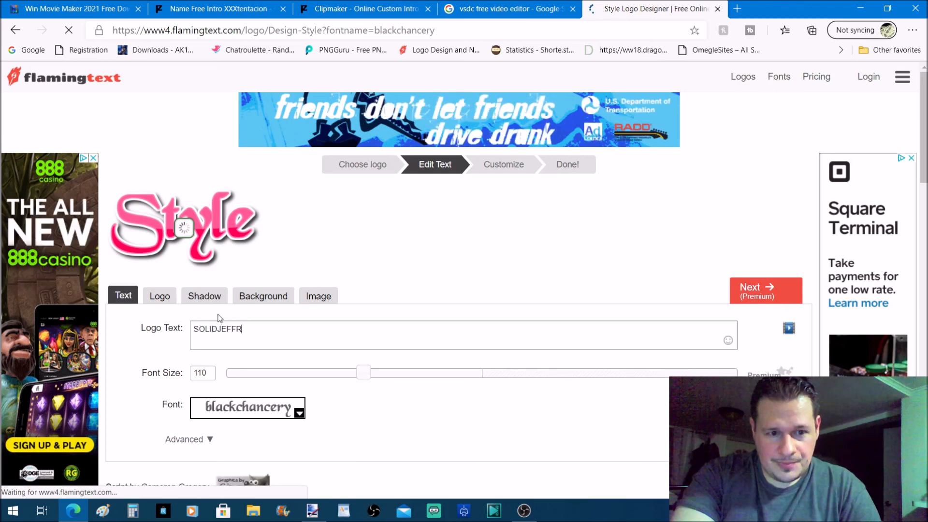
text(O)
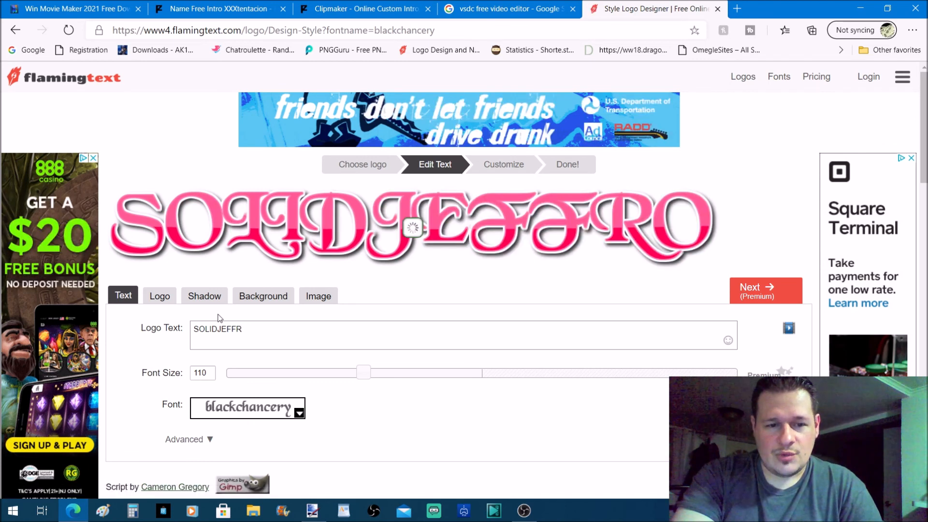
text(O)
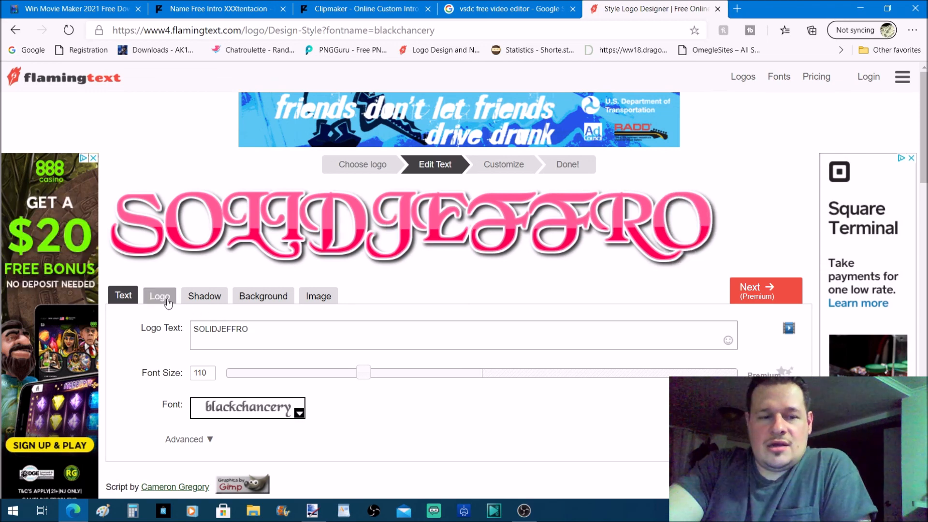
click(297, 414)
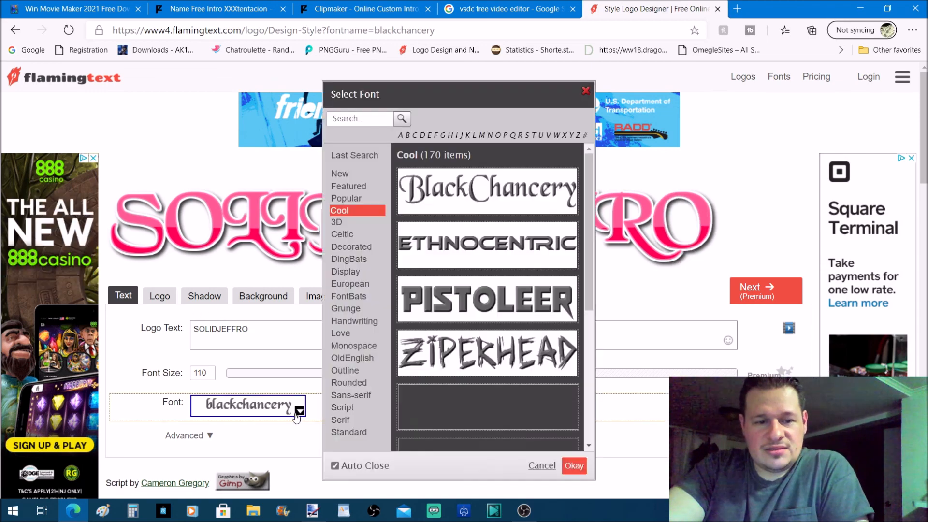
click(487, 304)
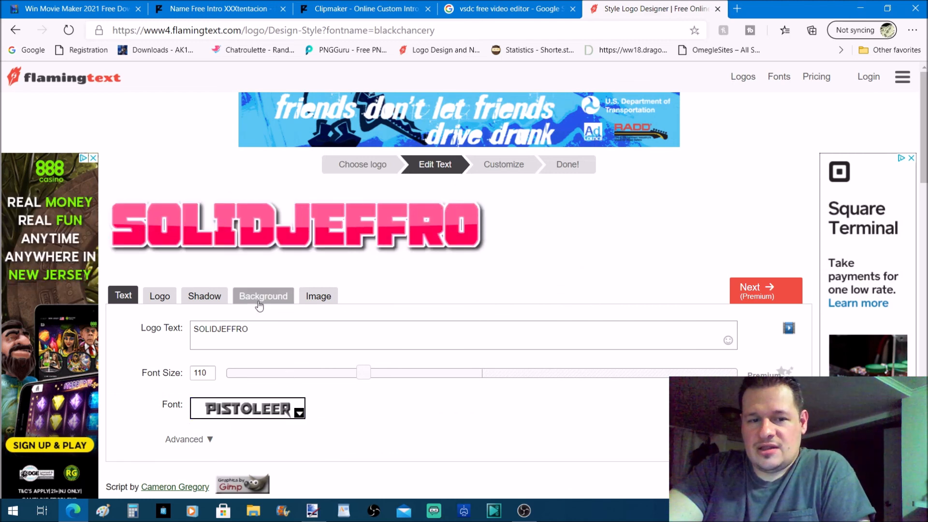
Change the logo's fill from a solid colour to the rainbow gradient
click(161, 297)
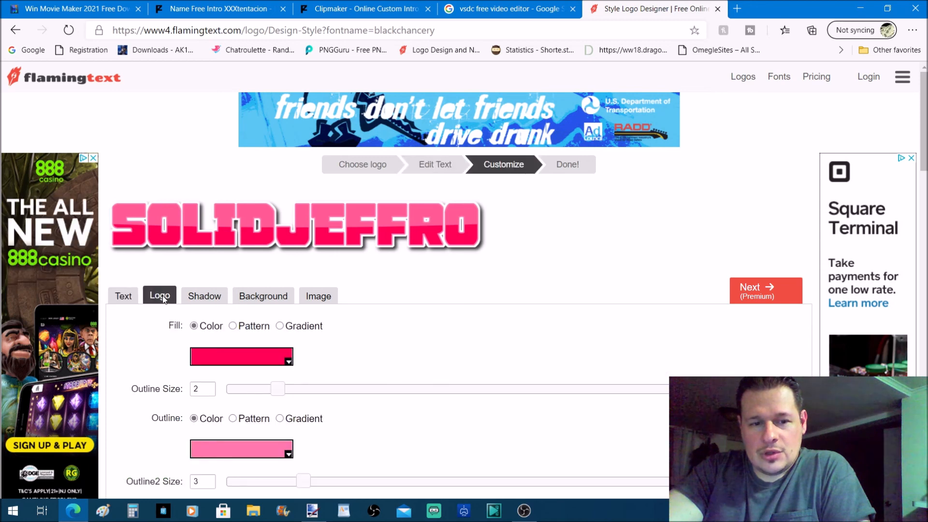
click(285, 361)
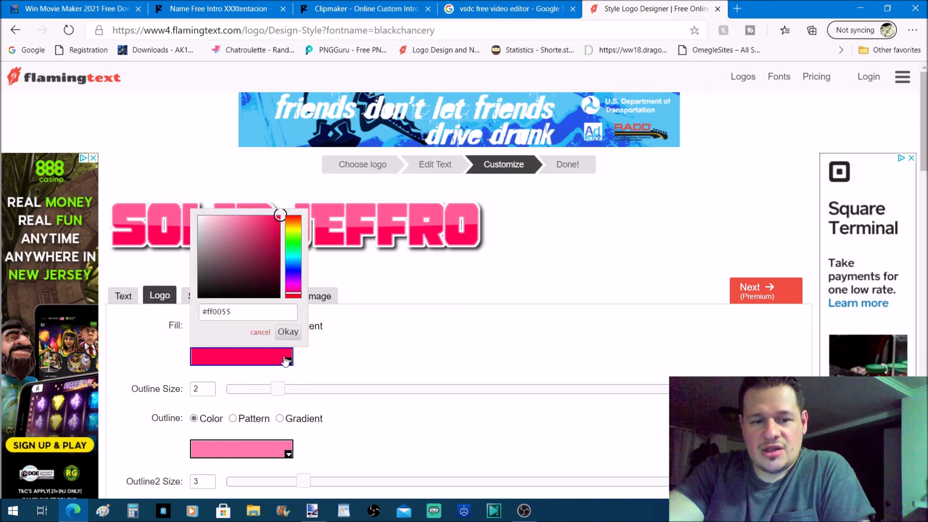
click(323, 363)
click(281, 326)
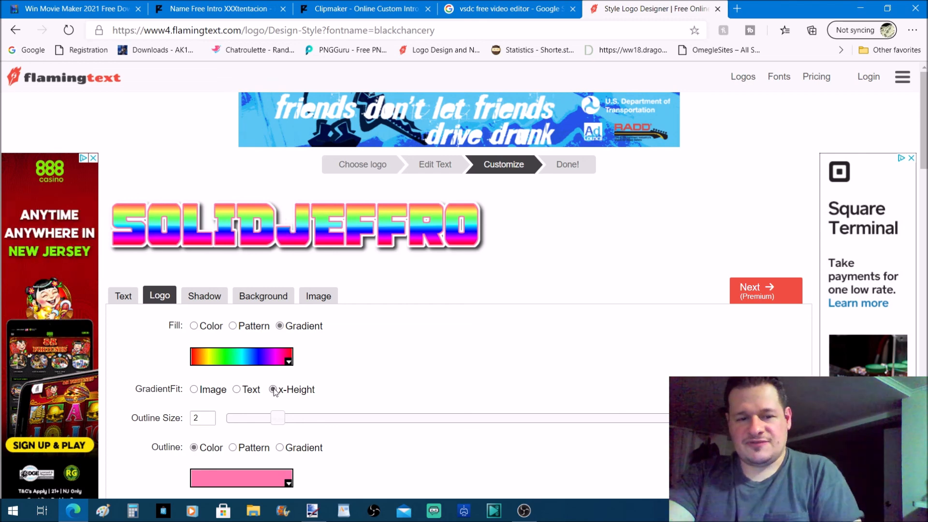
Set the colour of the logo's first outline to black, #000000
scroll(286, 387, down, 3)
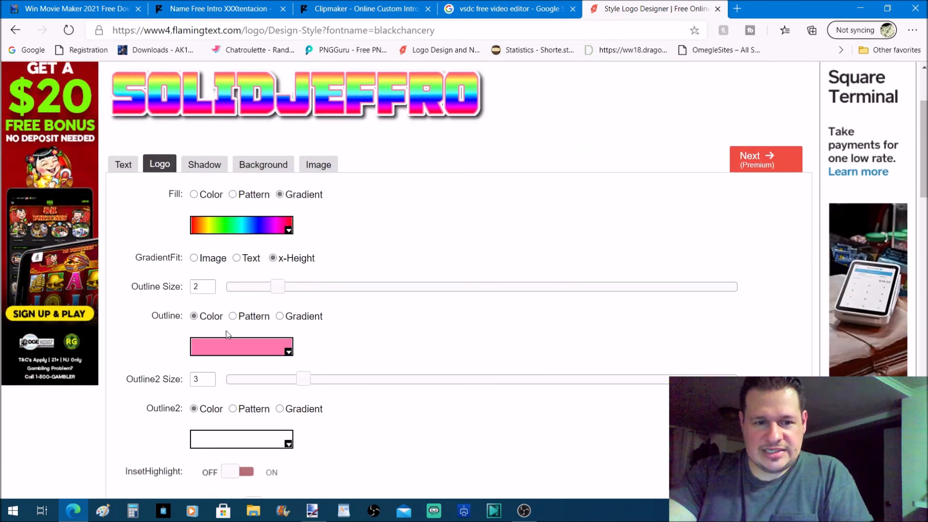
click(288, 352)
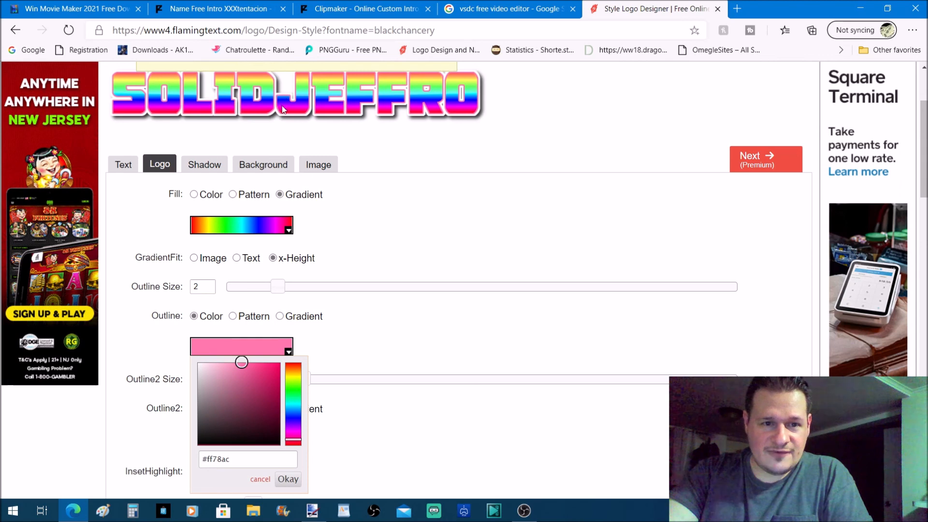
click(277, 442)
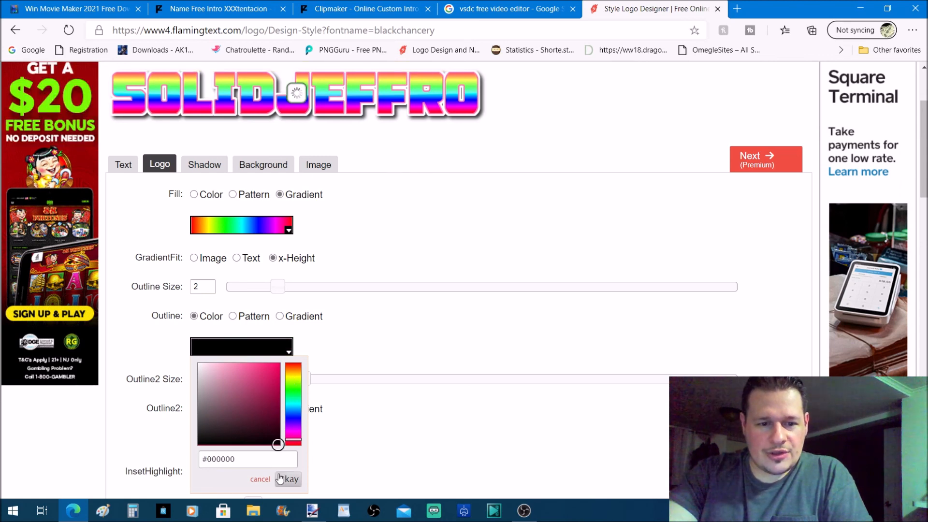
click(288, 479)
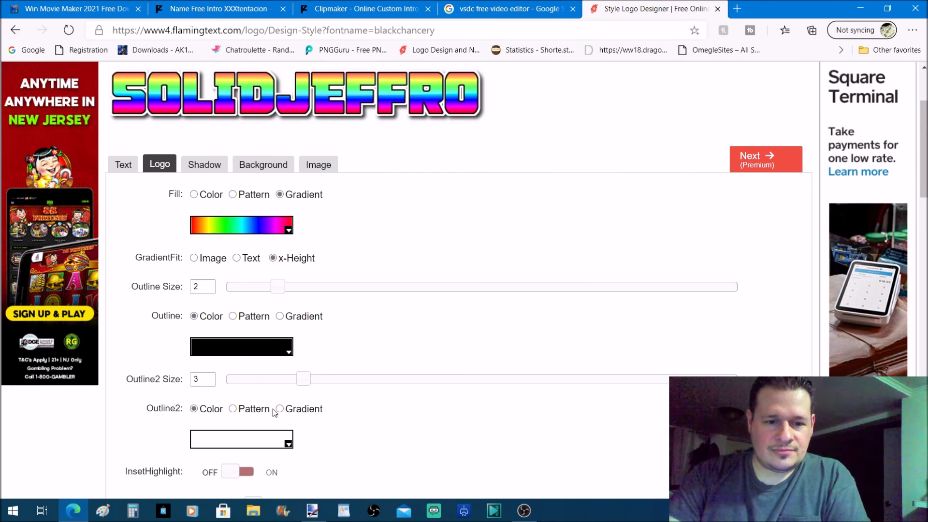
Set the colour of the logo's second outline (Outline2) to black
click(278, 443)
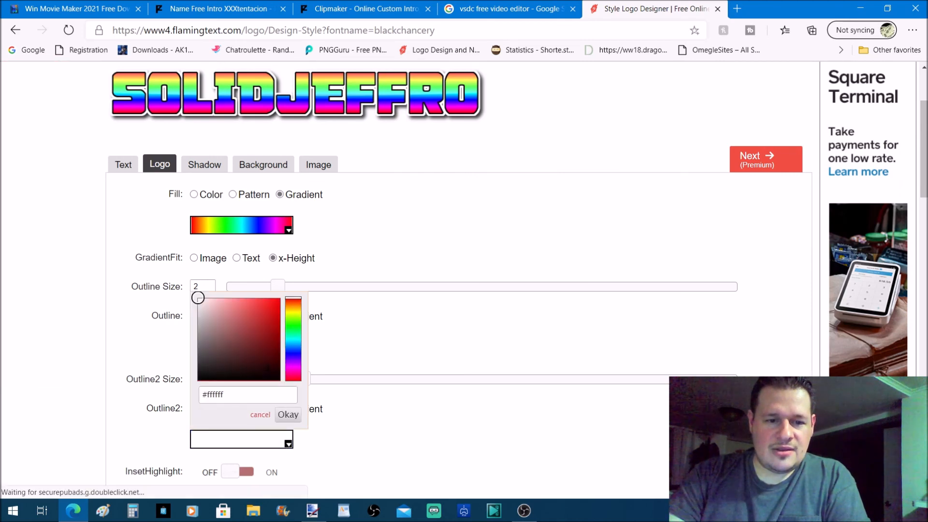
click(264, 375)
click(287, 414)
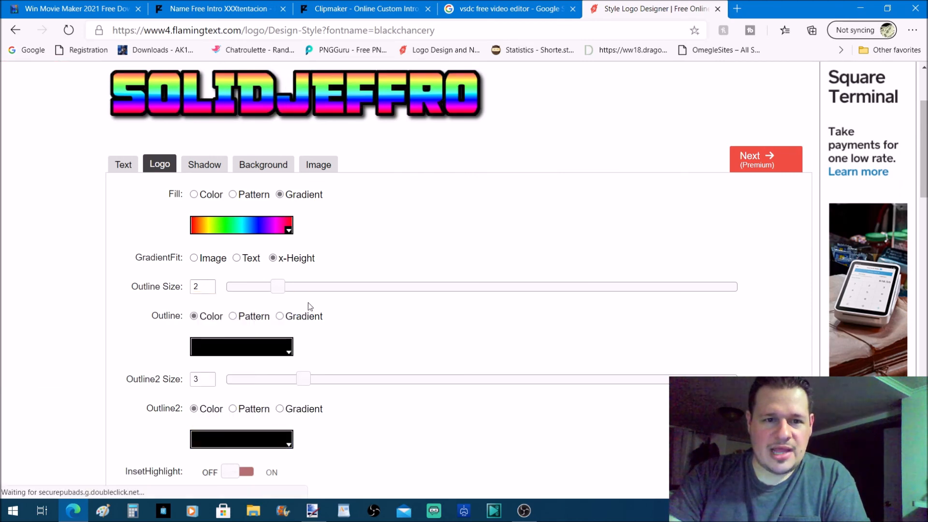
scroll(390, 186, up, 3)
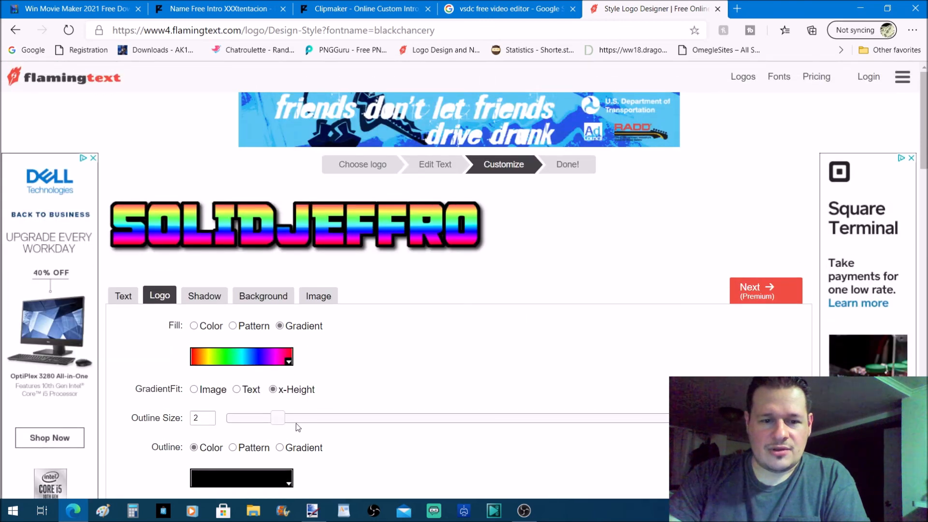
Change the logo's second outline (Outline2) to a dark brownish grey, #584949
scroll(296, 423, down, 3)
click(287, 438)
drag(281, 382, 213, 352)
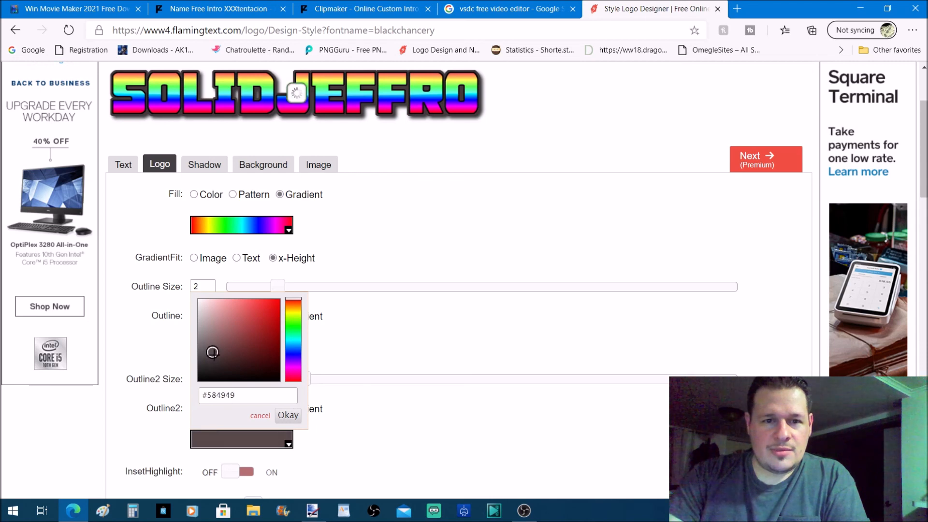
click(288, 415)
scroll(675, 197, up, 3)
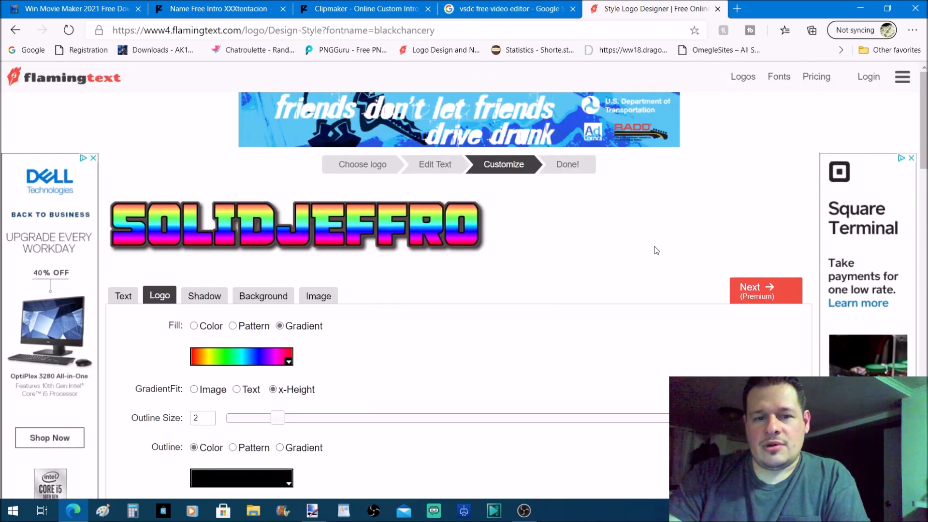
Make the logo's background transparent and generate the finished logo
click(265, 299)
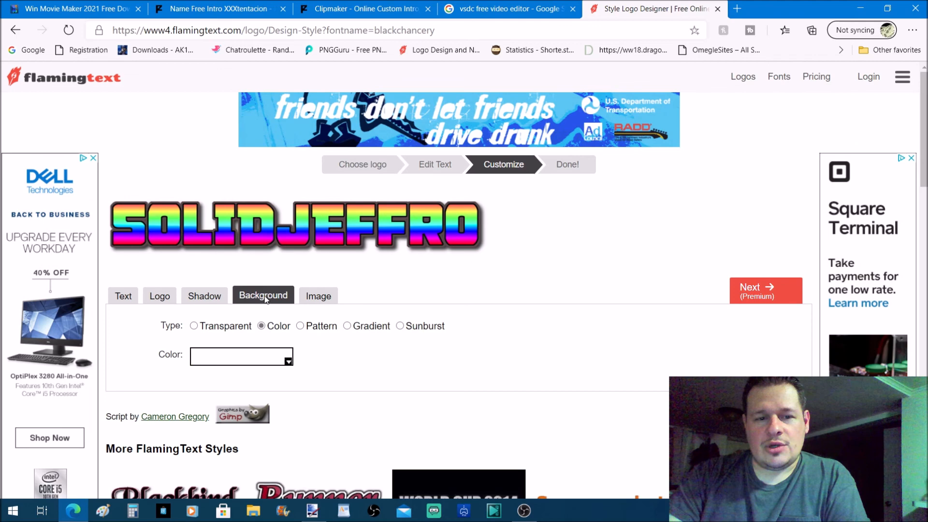
click(194, 326)
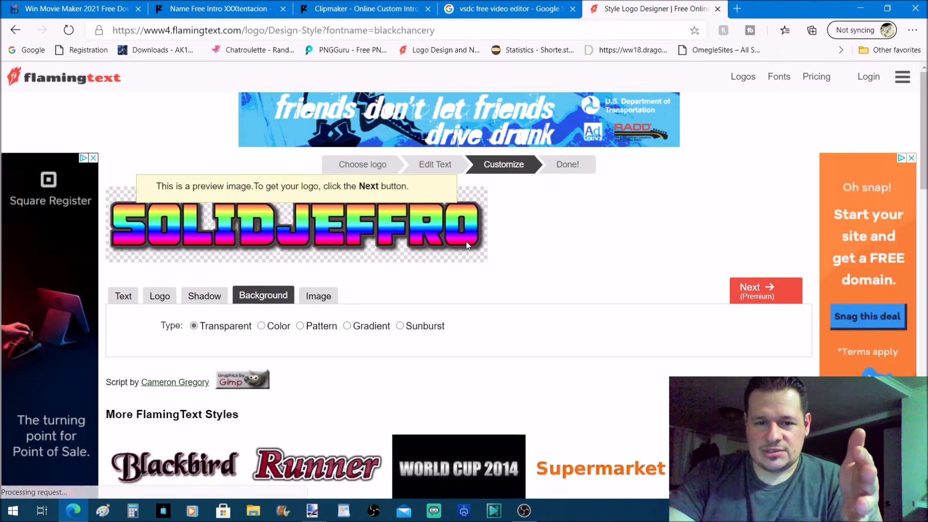
click(762, 292)
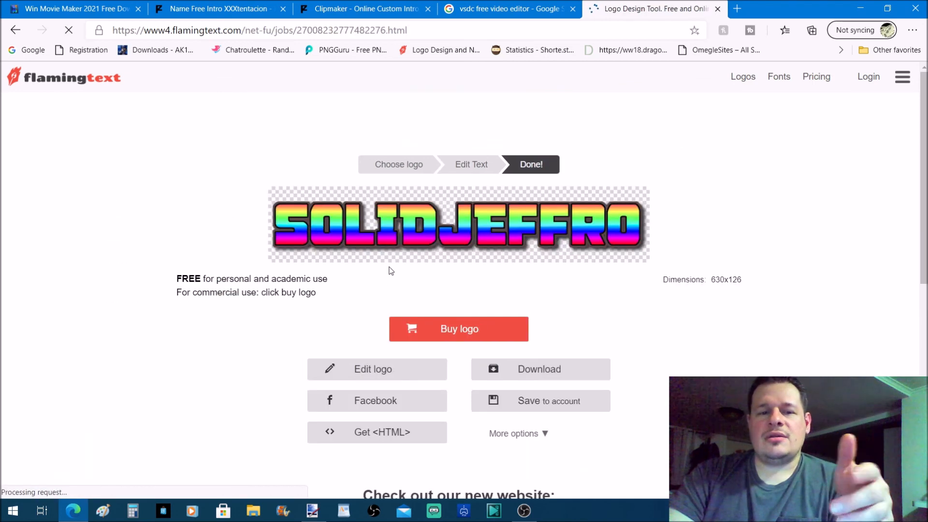
Copy the finished logo image and paste it onto a new layer above the wallpaper in paint.net
right_click(449, 232)
click(488, 372)
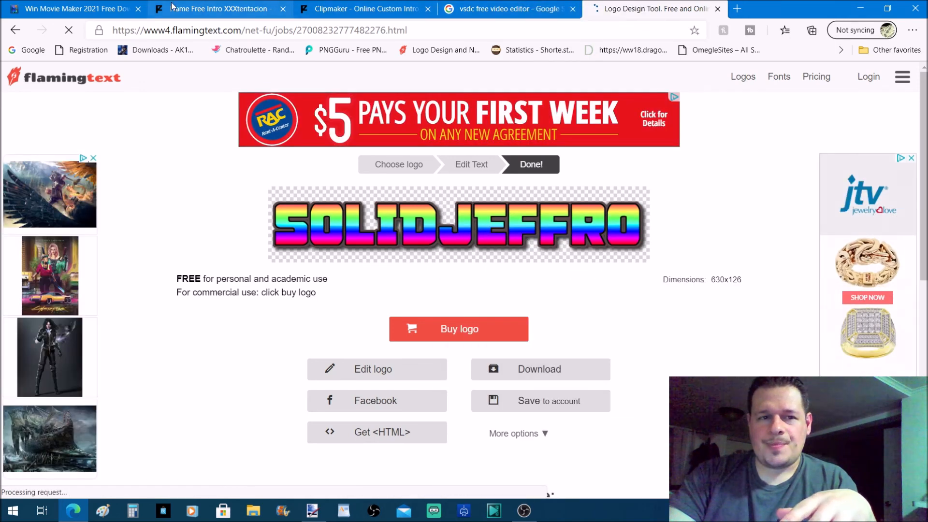
click(865, 13)
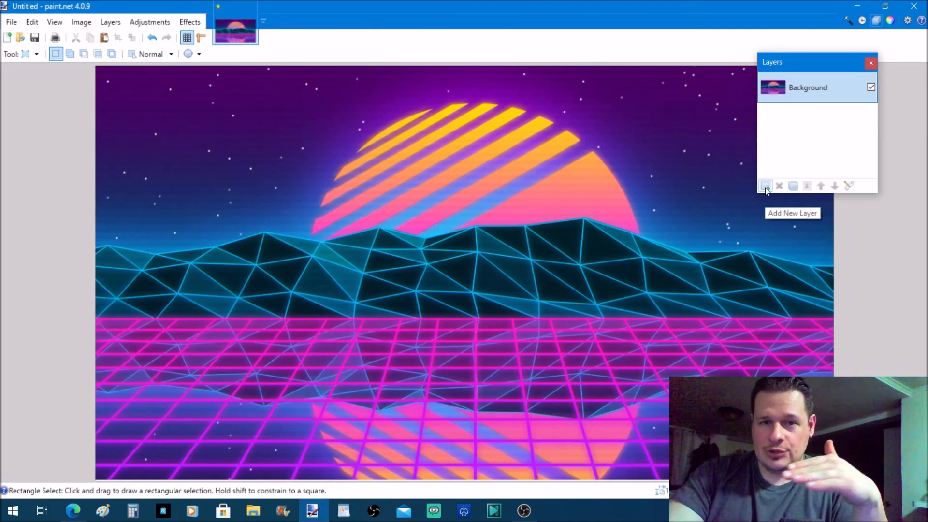
click(766, 187)
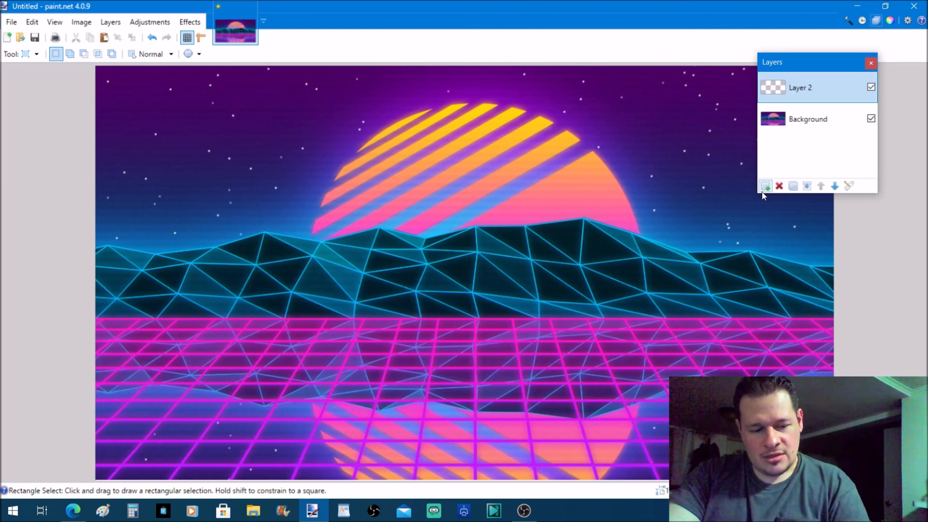
key(ctrl+v)
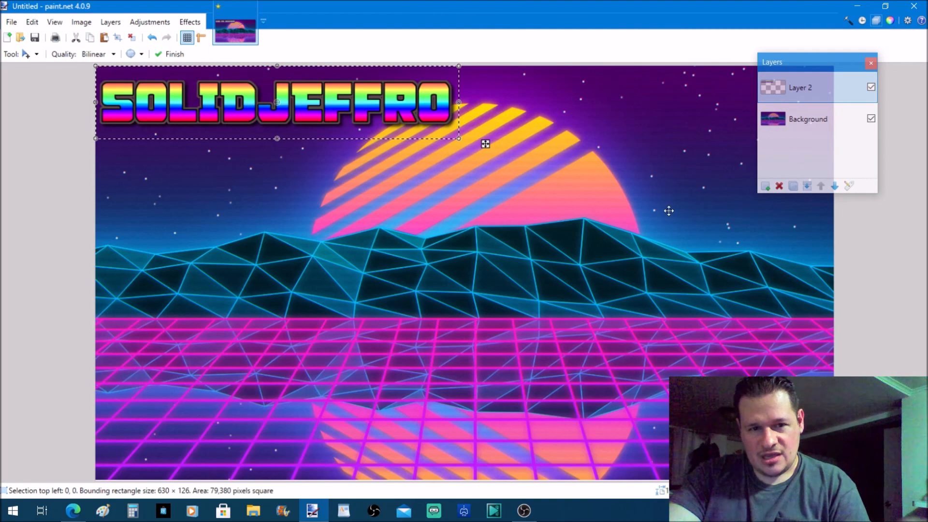
Enlarge the pasted logo to about 930 × 186 pixels and place it centrally over the mountains, its top-left corner at about 185, 283
drag(487, 143, 635, 276)
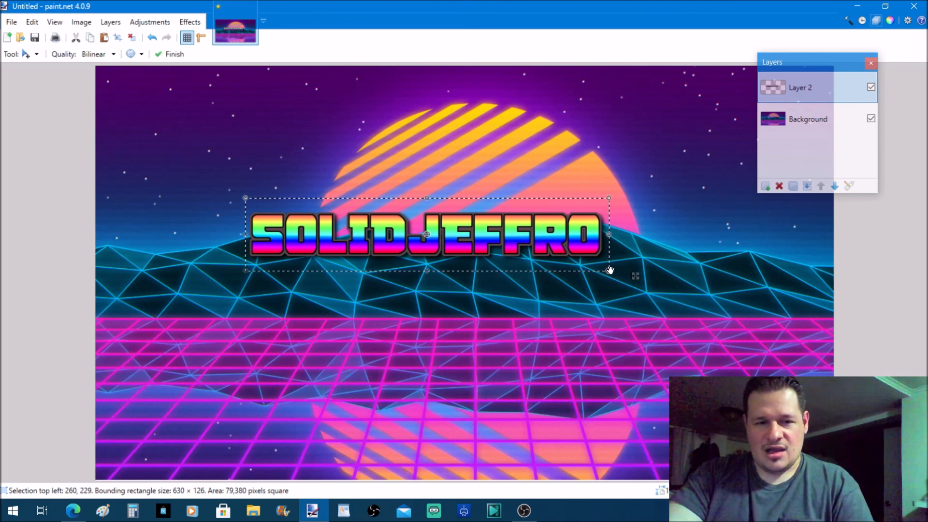
drag(608, 268, 788, 383)
drag(753, 243, 710, 275)
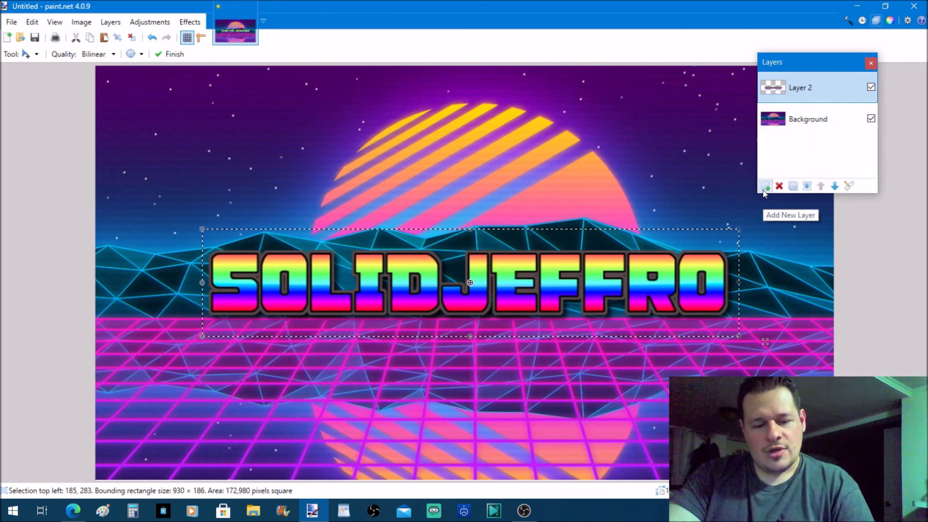
Try placing a second copy of the logo above the first on the same layer, and undo it
key(ctrl+v)
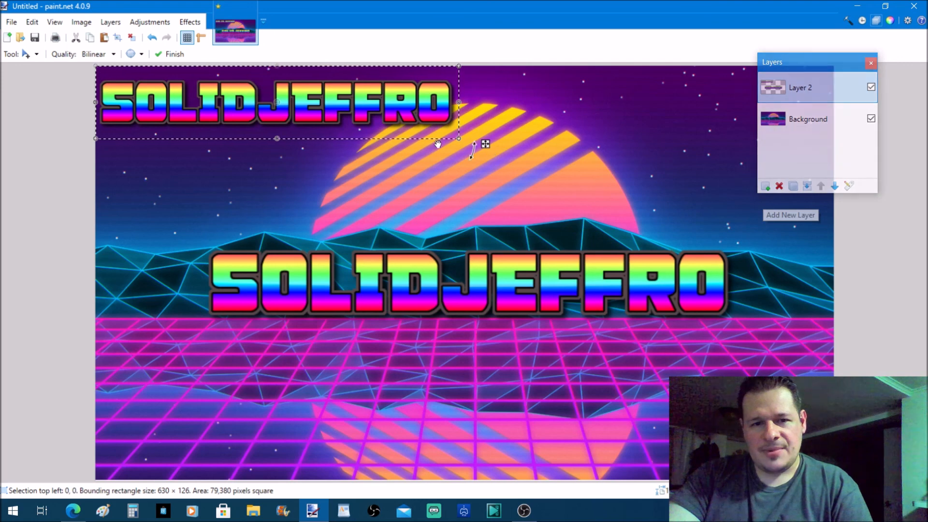
drag(386, 105, 545, 185)
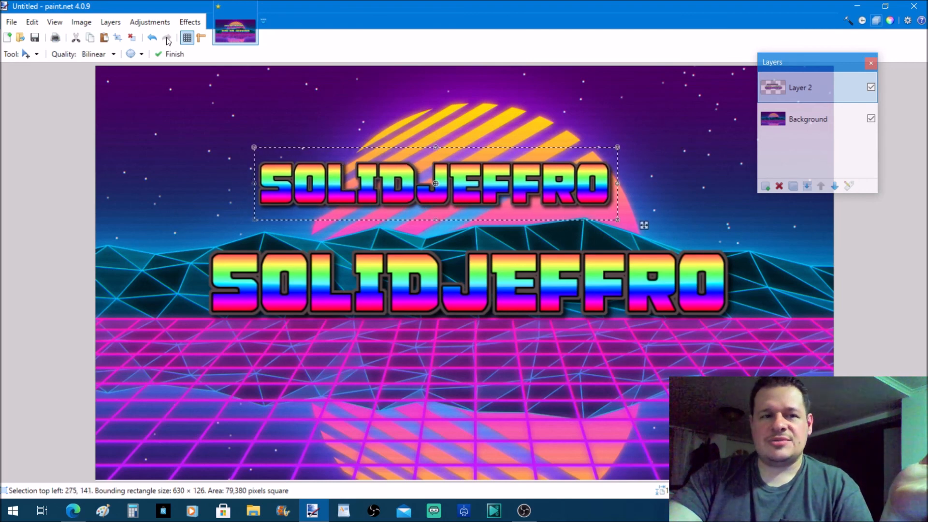
click(152, 39)
click(153, 39)
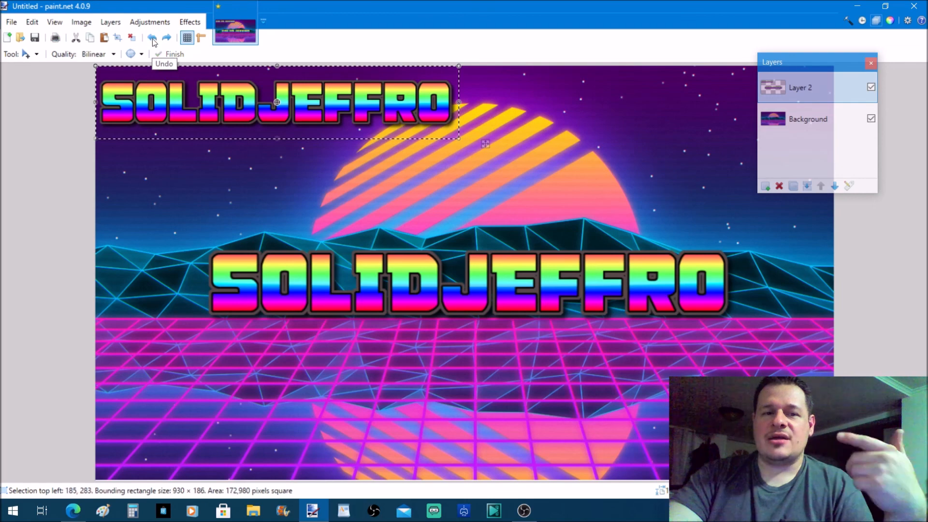
click(153, 39)
Paste a second copy of the logo onto a new layer and place it just below the large one, at about 318, 418
click(766, 186)
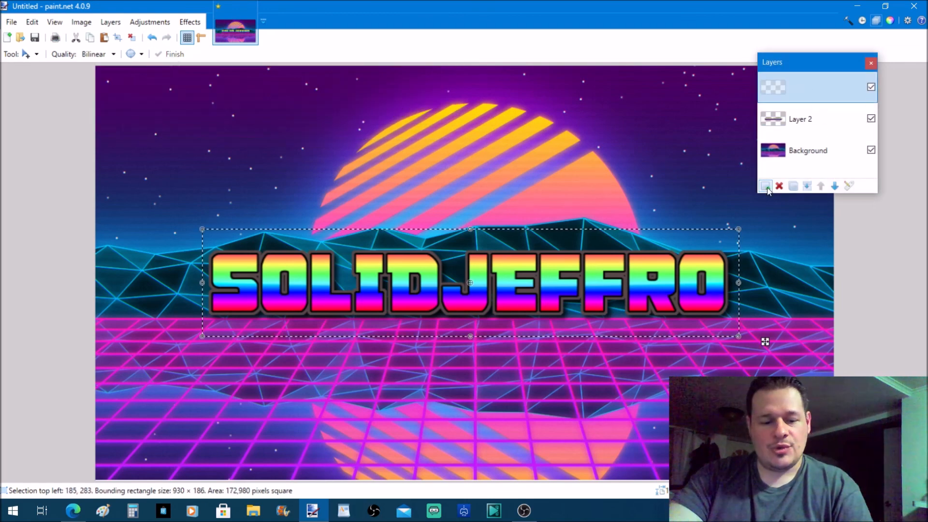
key(ctrl+v)
drag(431, 109, 618, 352)
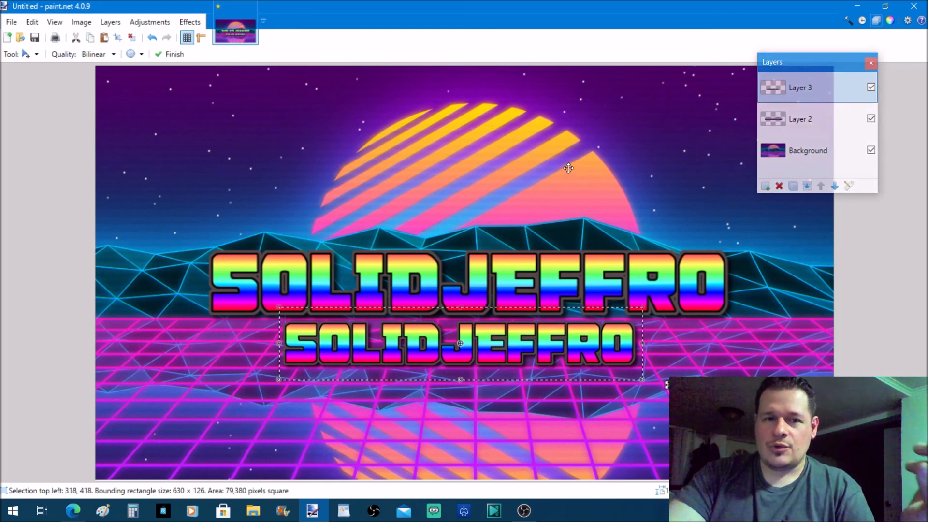
Look through the file types offered for saving the image, such as JPEG, and close the dialog without saving
click(6, 23)
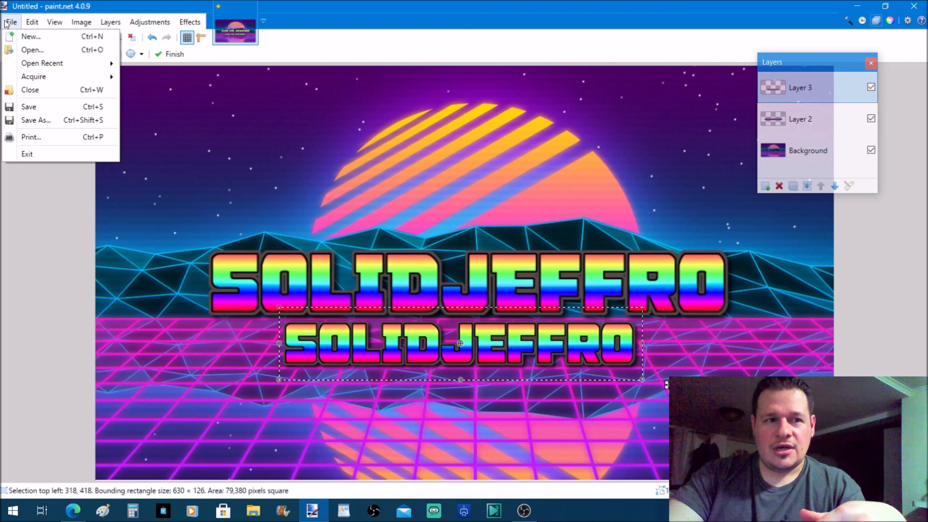
click(40, 121)
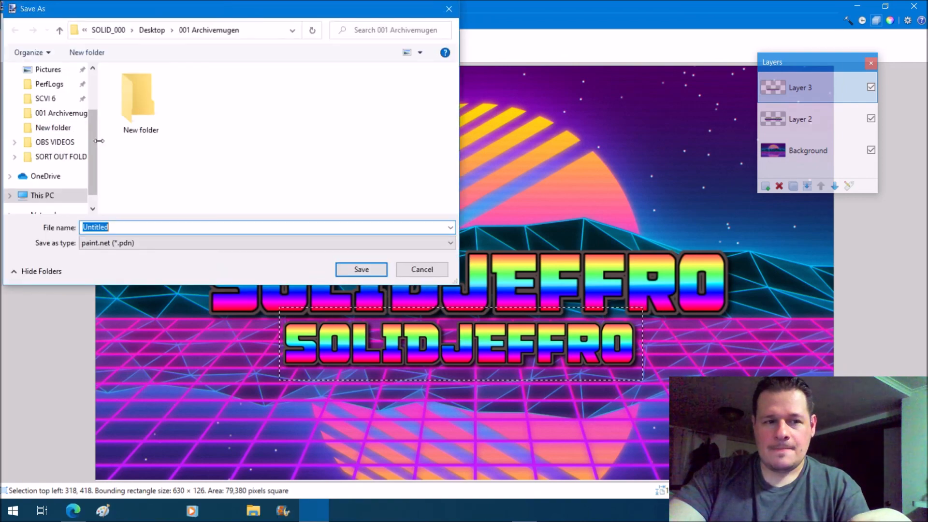
click(161, 240)
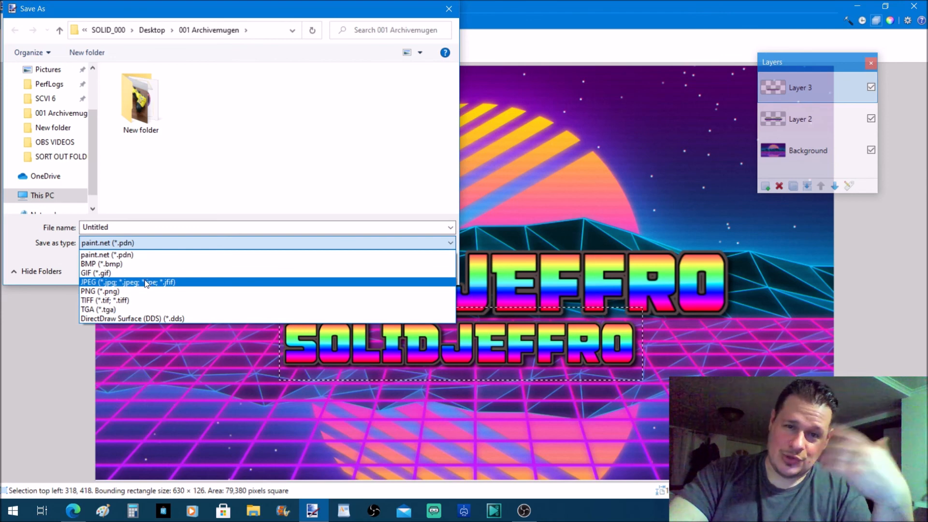
click(475, 8)
click(449, 8)
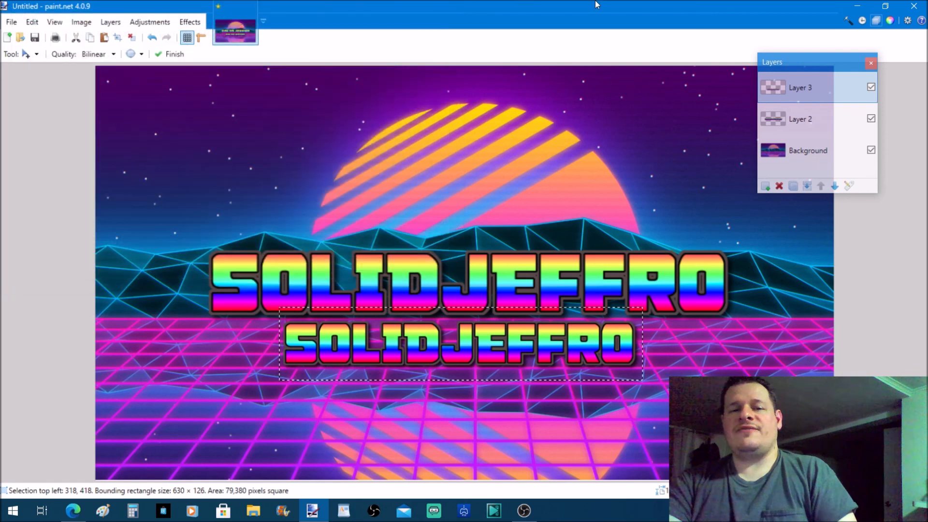